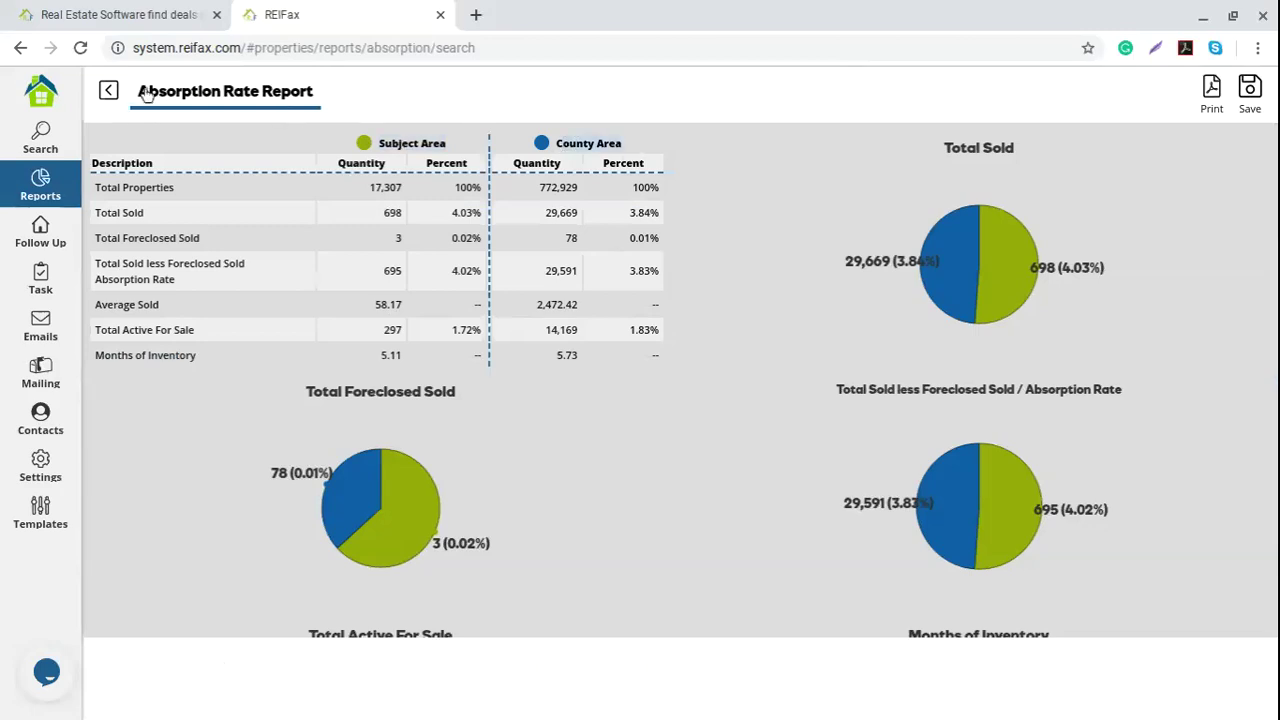
Step: Highlight the summary rows in turn: Total Properties, Total Sold, Foreclosed Sold, quantity 695, Average Sold, Months of Inventory
{"action": "left_click_drag", "start_coordinate": [97, 185], "coordinate": [183, 194]}
{"action": "left_click", "coordinate": [124, 213]}
{"action": "left_click_drag", "start_coordinate": [95, 213], "coordinate": [149, 215]}
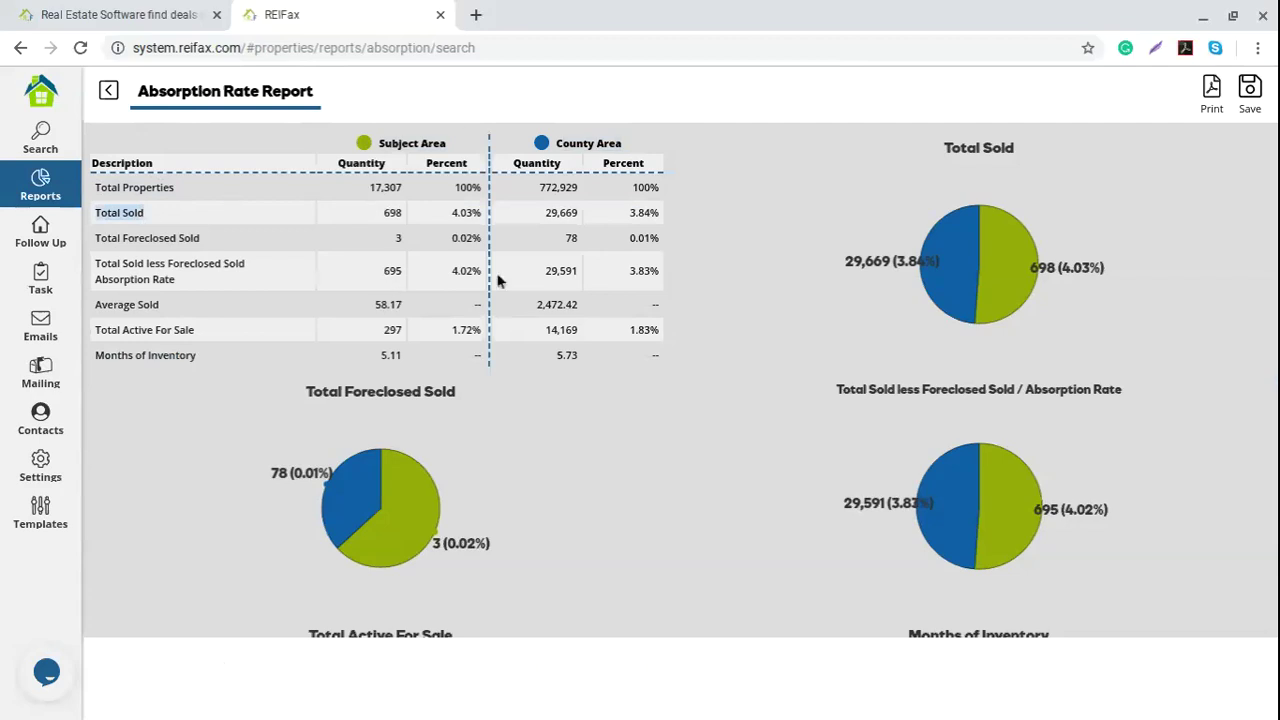
{"action": "left_click", "coordinate": [346, 169]}
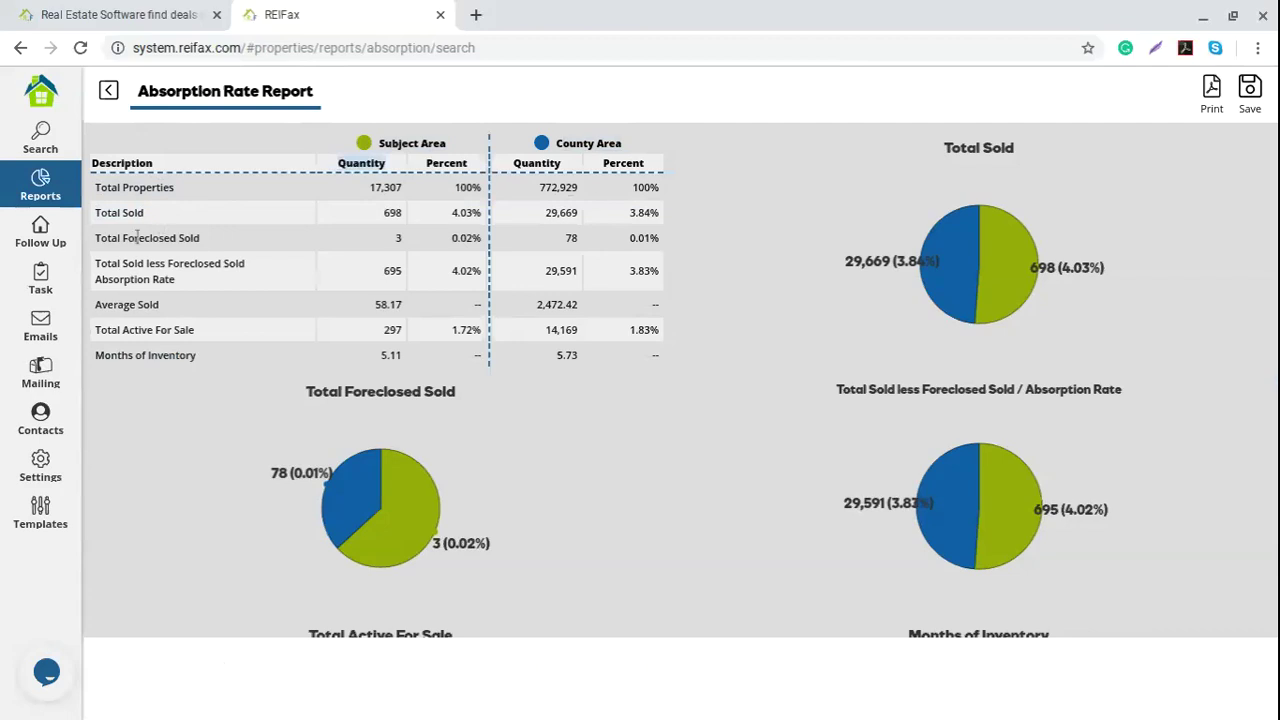
{"action": "left_click_drag", "start_coordinate": [100, 240], "coordinate": [193, 233]}
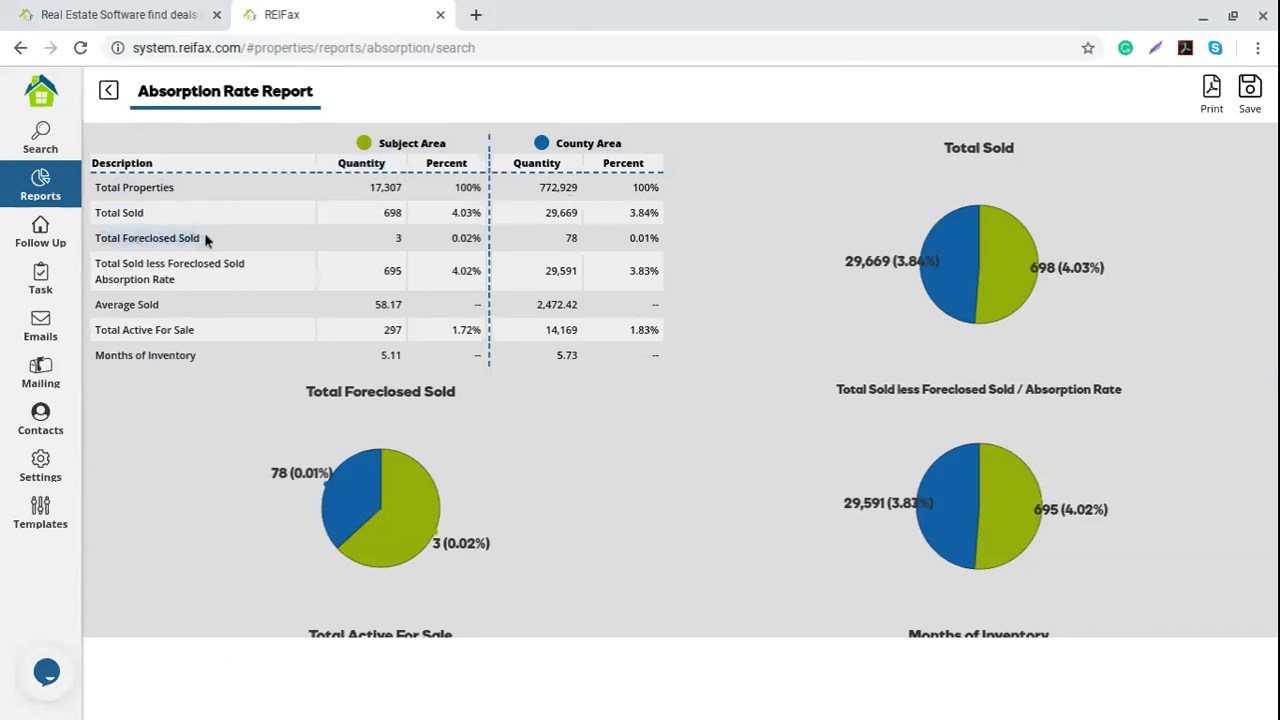
{"action": "left_click", "coordinate": [159, 259]}
{"action": "left_click_drag", "start_coordinate": [96, 264], "coordinate": [253, 284]}
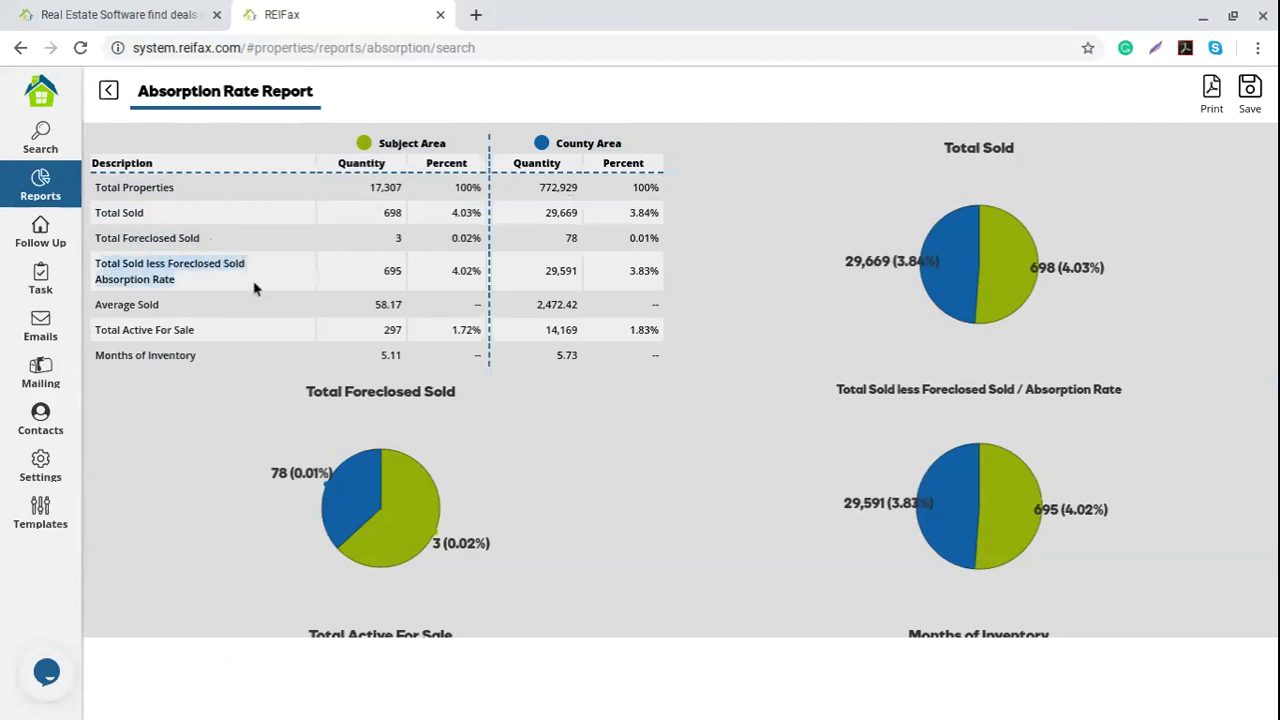
{"action": "left_click_drag", "start_coordinate": [383, 272], "coordinate": [418, 278]}
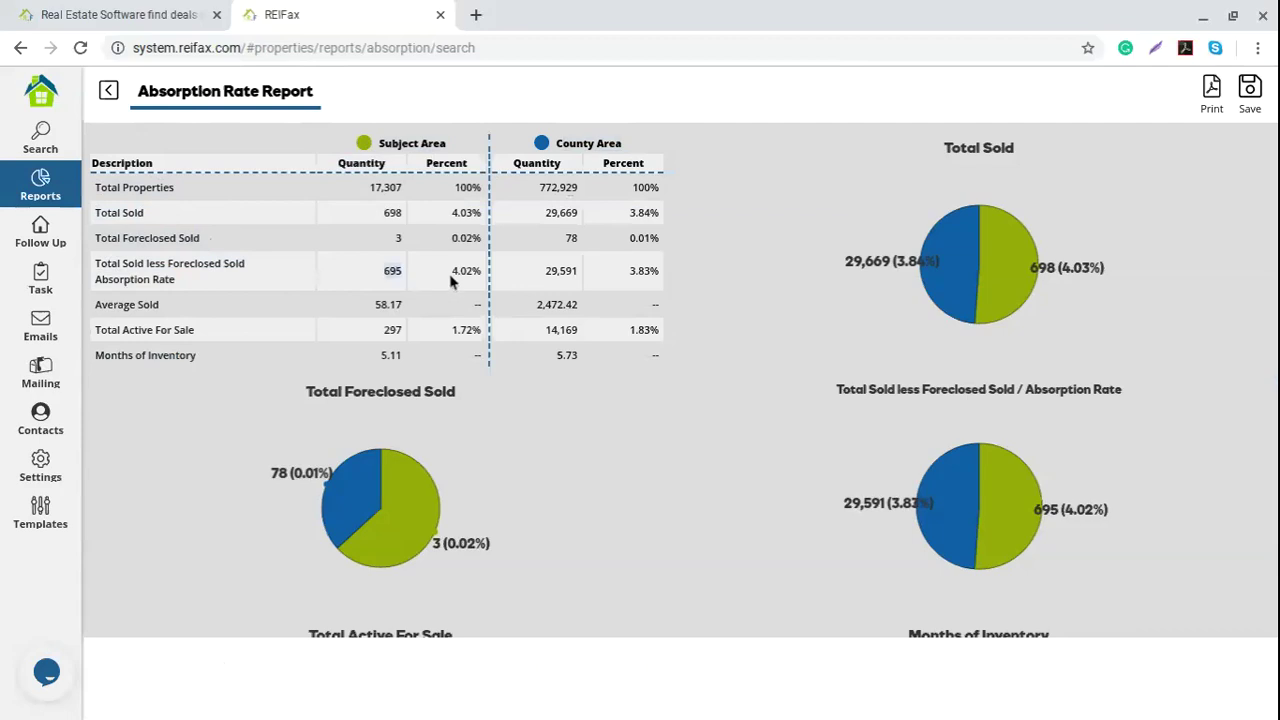
{"action": "left_click", "coordinate": [99, 307]}
{"action": "left_click_drag", "start_coordinate": [99, 308], "coordinate": [180, 308]}
{"action": "left_click", "coordinate": [133, 337]}
{"action": "left_click_drag", "start_coordinate": [135, 333], "coordinate": [196, 333]}
{"action": "left_click_drag", "start_coordinate": [97, 356], "coordinate": [219, 387]}
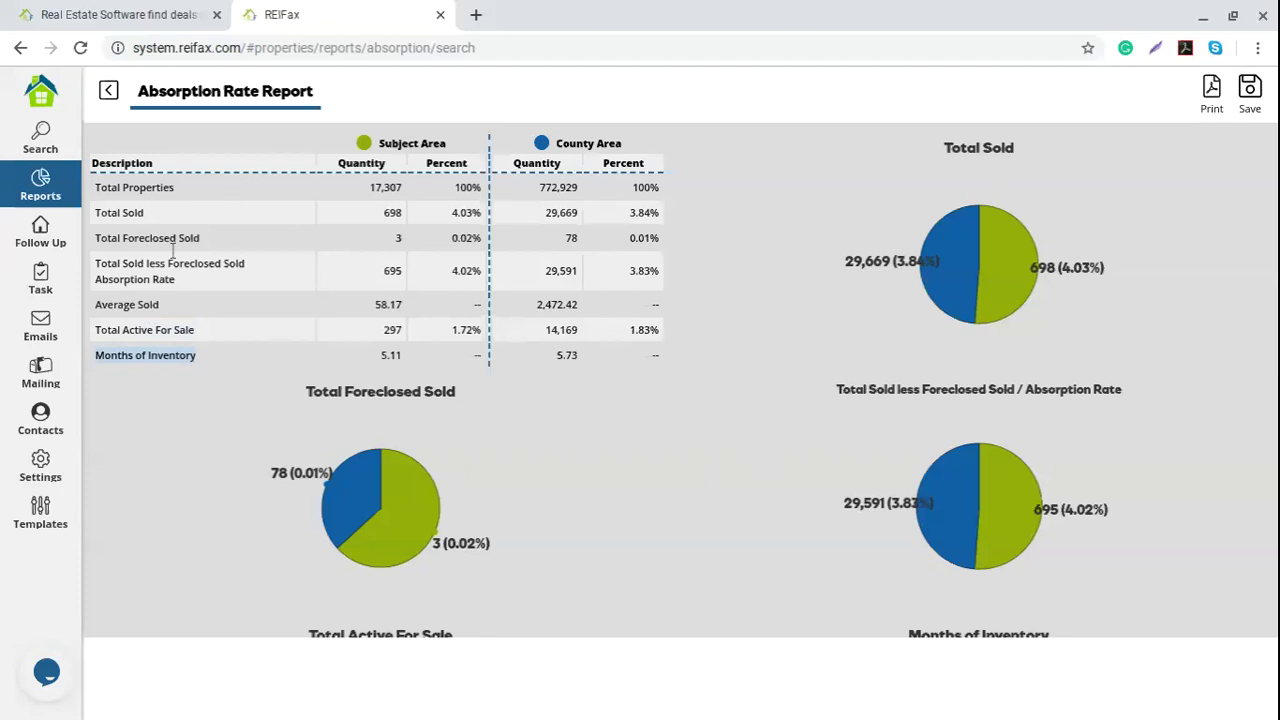
Step: Scroll to the sold-by-price-range table and highlight the Up to $100,000 through $200,000 ranges
{"action": "scroll", "coordinate": [194, 560], "scroll_direction": "down", "scroll_amount": 2}
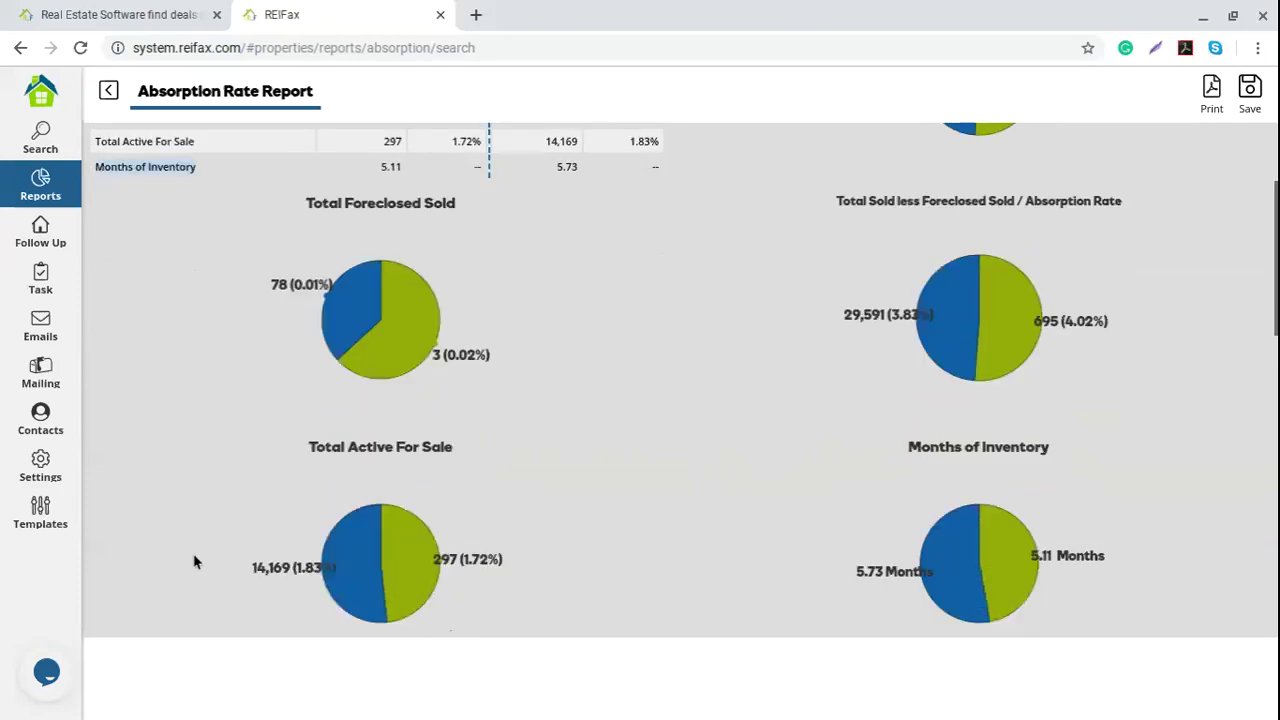
{"action": "scroll", "coordinate": [193, 560], "scroll_direction": "down", "scroll_amount": 2}
{"action": "scroll", "coordinate": [193, 560], "scroll_direction": "down", "scroll_amount": 4}
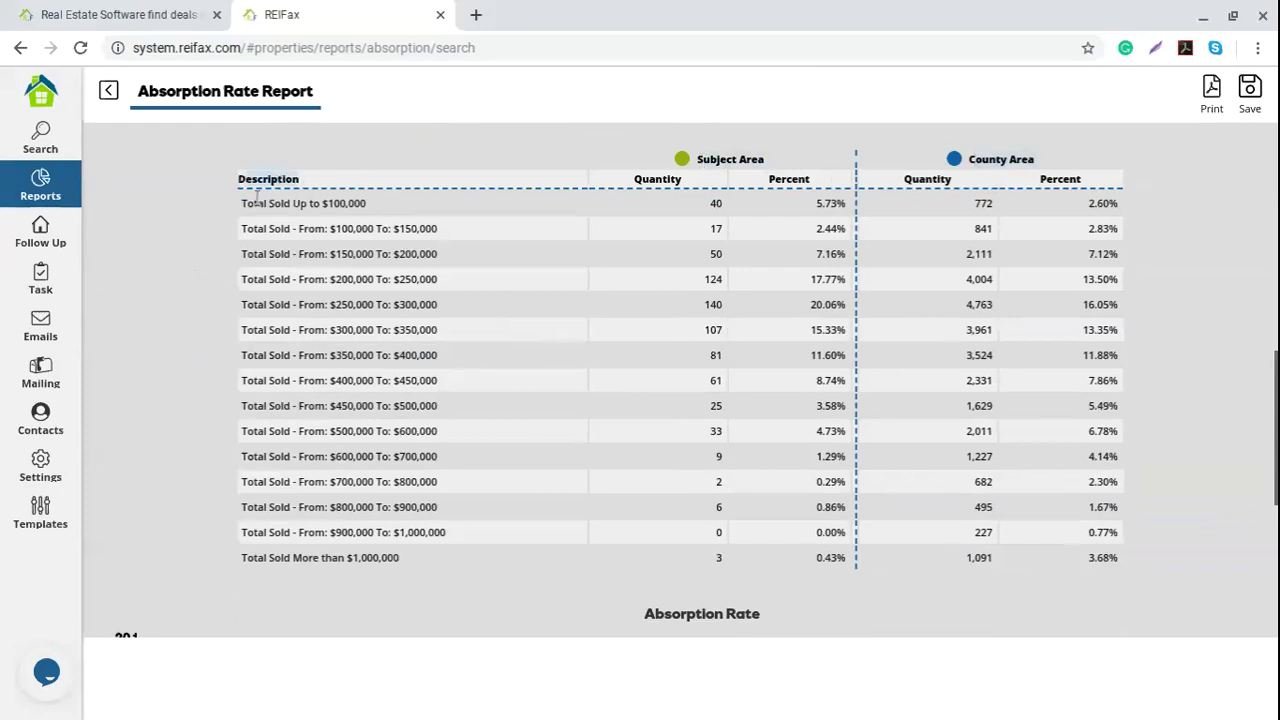
{"action": "left_click_drag", "start_coordinate": [243, 204], "coordinate": [373, 204]}
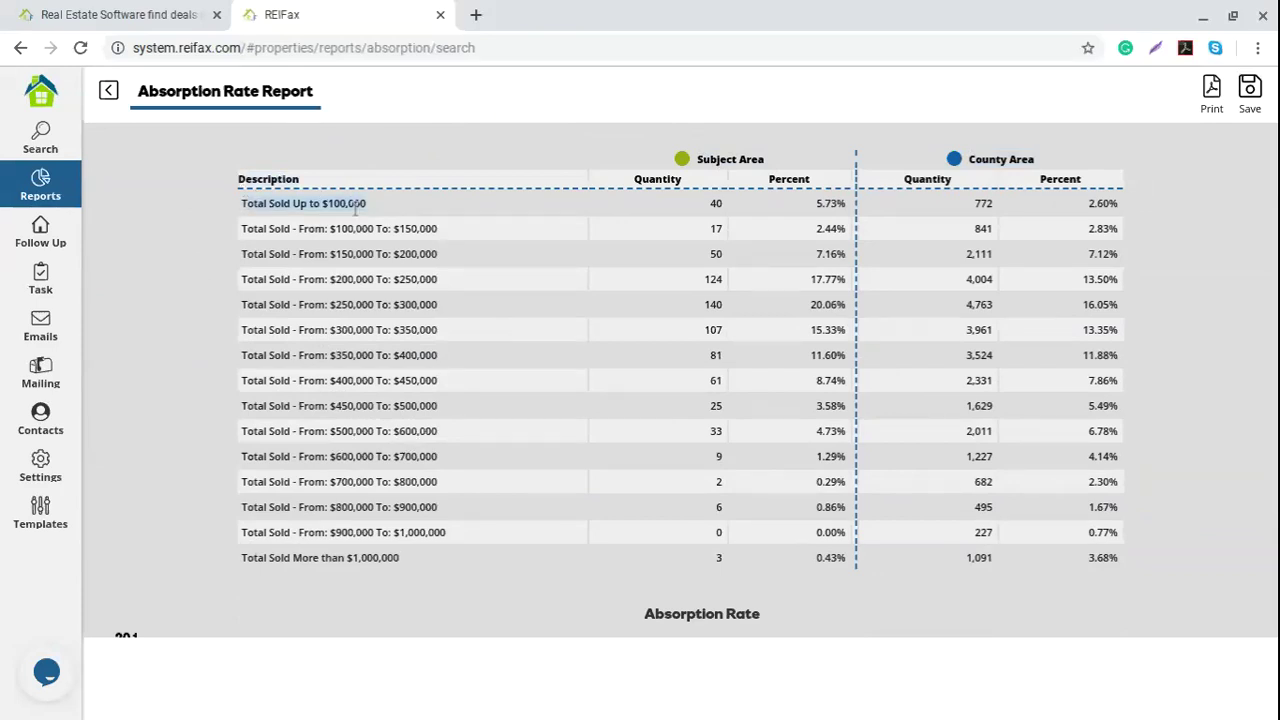
{"action": "left_click_drag", "start_coordinate": [342, 228], "coordinate": [440, 233]}
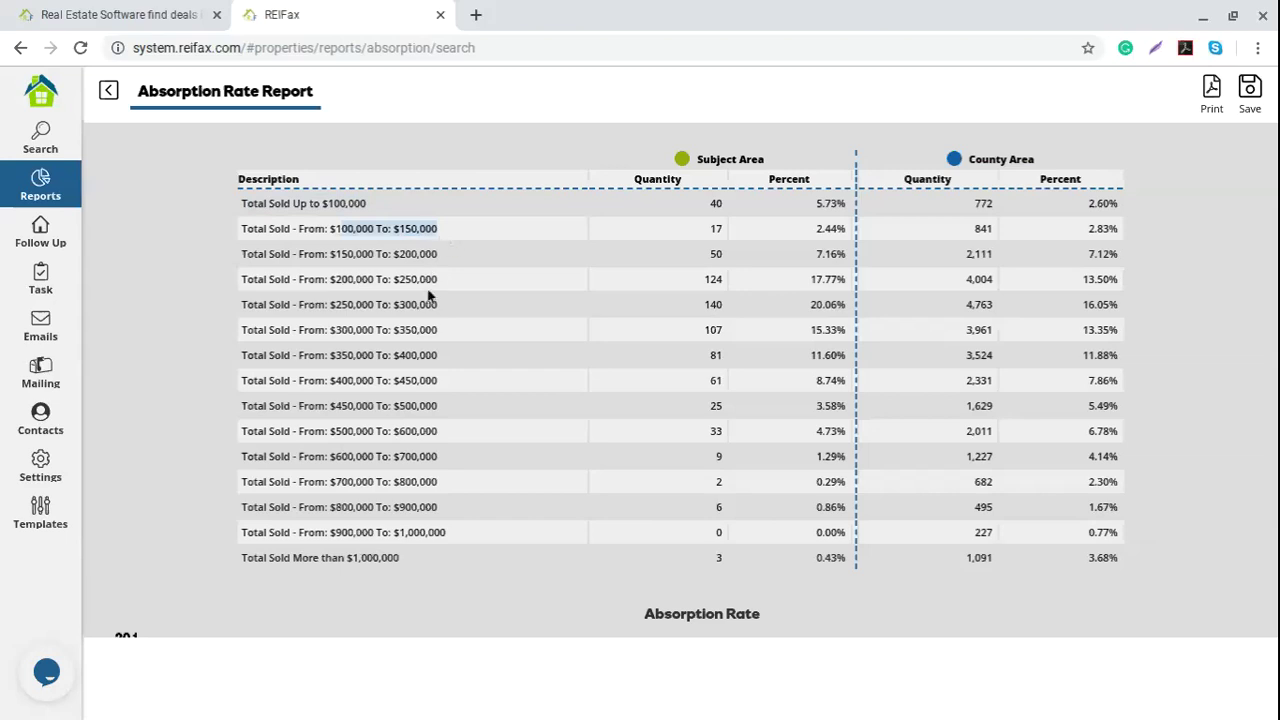
{"action": "left_click_drag", "start_coordinate": [337, 254], "coordinate": [477, 274]}
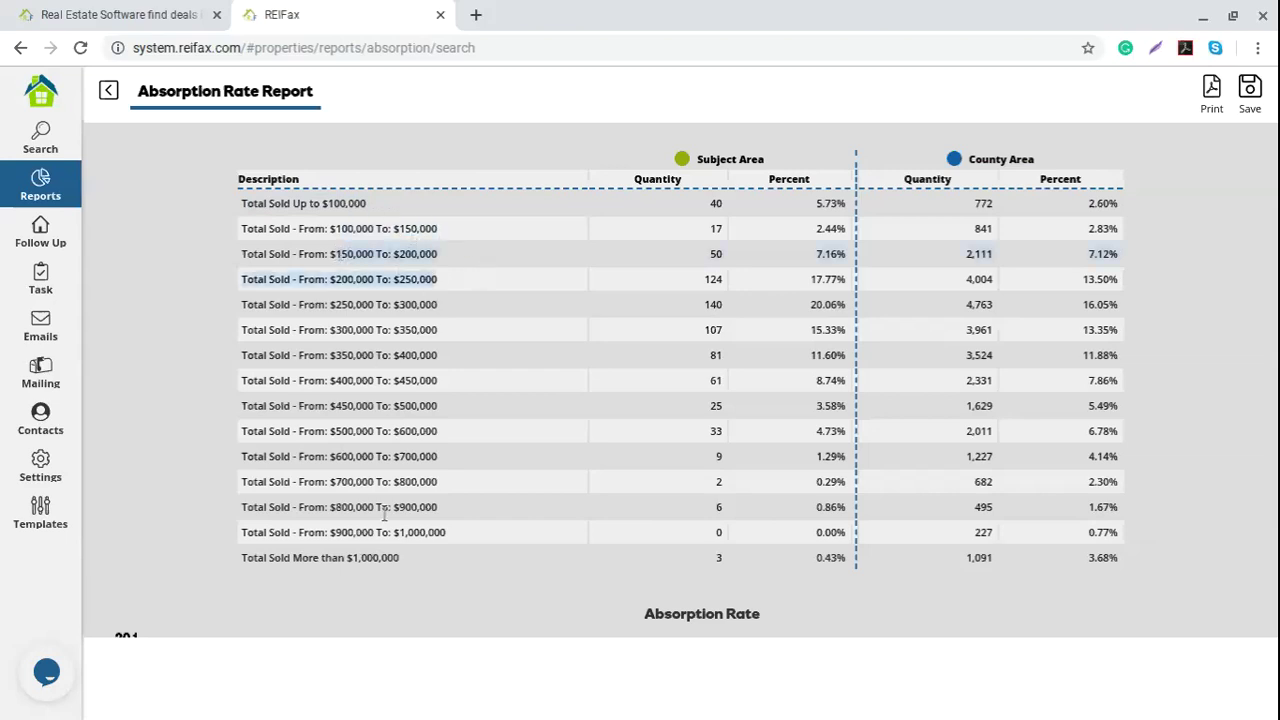
{"action": "left_click", "coordinate": [371, 478]}
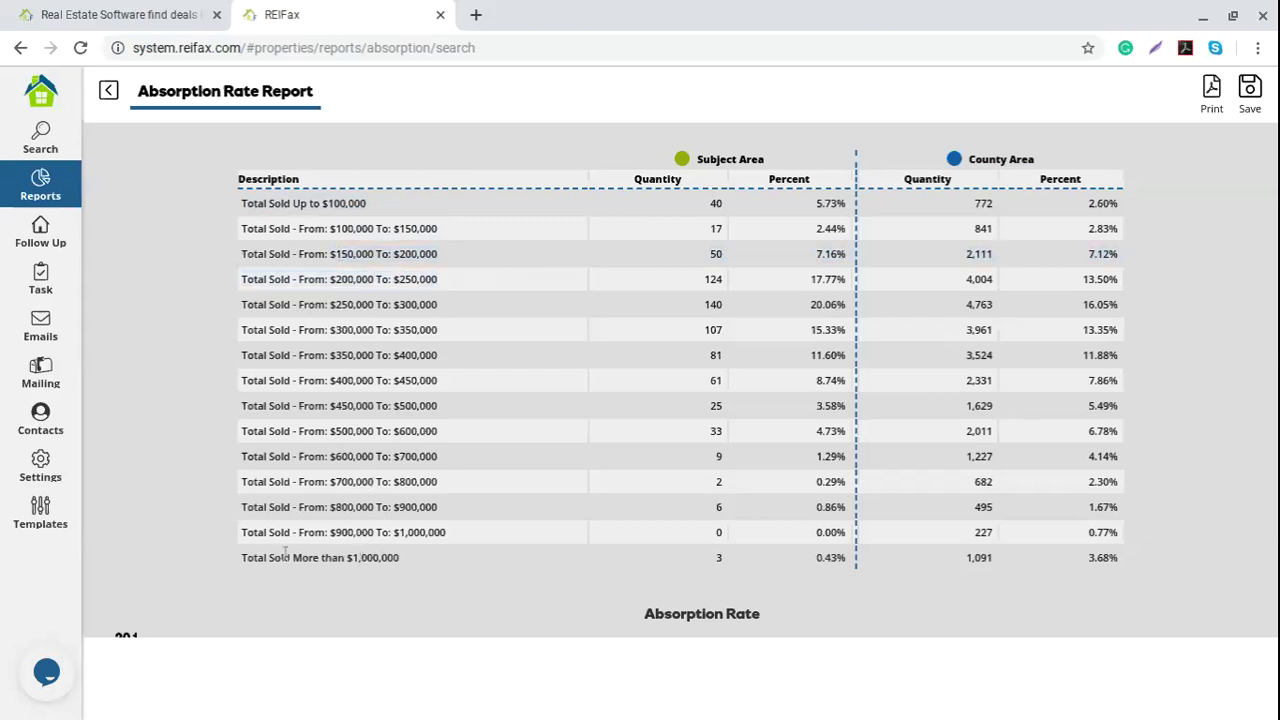
Step: Highlight the More than $1,000,000 row and the subject-area quantities and percentages, then reach the Absorption Rate chart
{"action": "left_click_drag", "start_coordinate": [294, 562], "coordinate": [414, 567]}
{"action": "left_click_drag", "start_coordinate": [713, 224], "coordinate": [721, 557]}
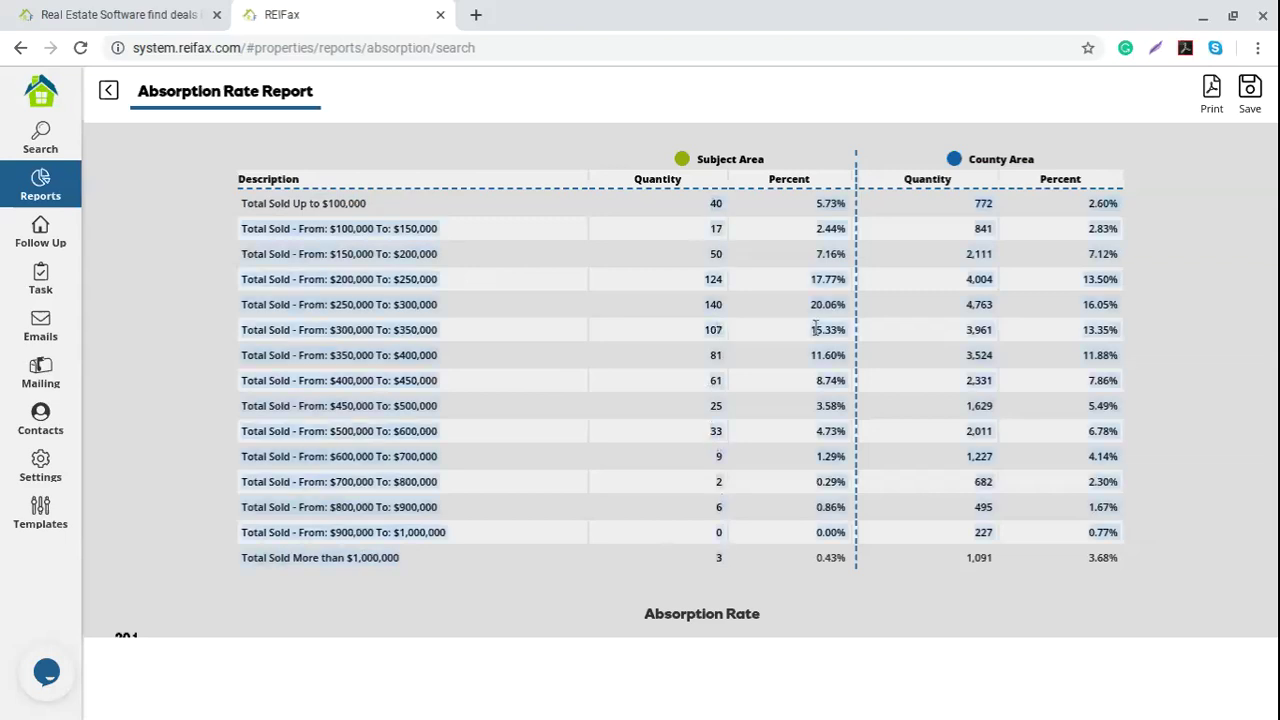
{"action": "left_click", "coordinate": [816, 329]}
{"action": "left_click_drag", "start_coordinate": [822, 198], "coordinate": [831, 543]}
{"action": "left_click", "coordinate": [1013, 380]}
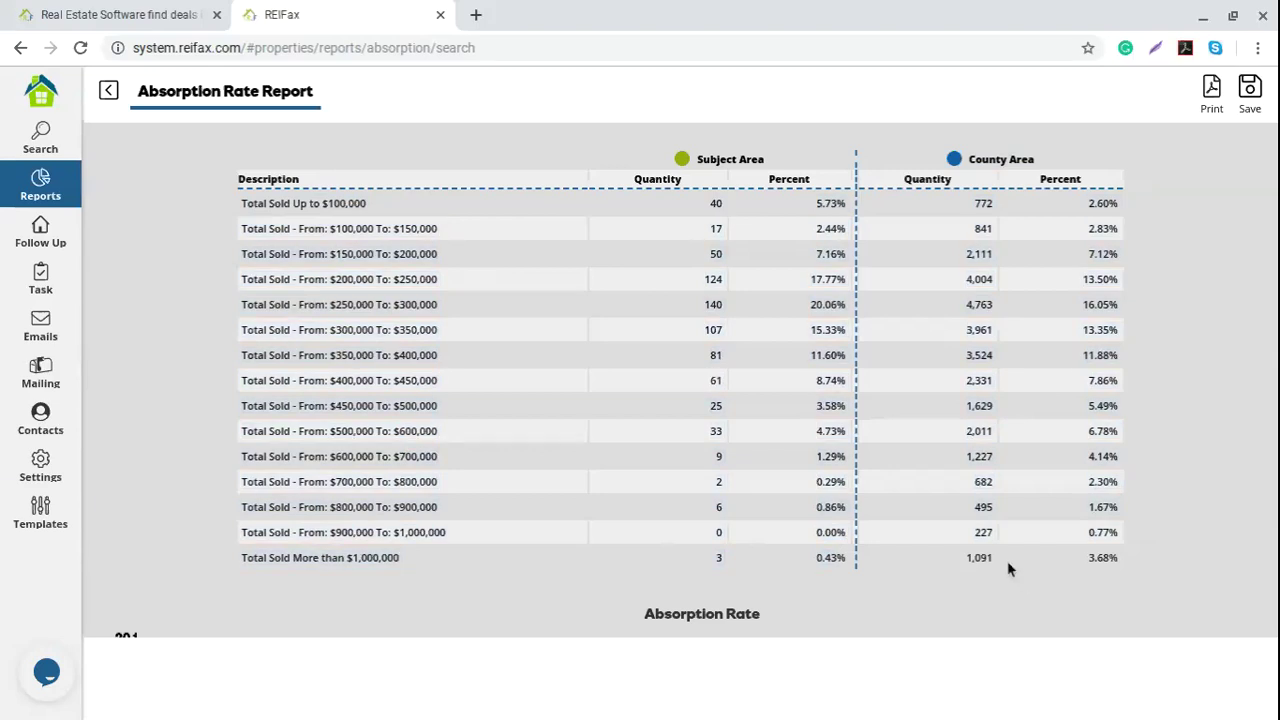
{"action": "scroll", "coordinate": [183, 515], "scroll_direction": "down", "scroll_amount": 2}
{"action": "scroll", "coordinate": [182, 517], "scroll_direction": "down", "scroll_amount": 4}
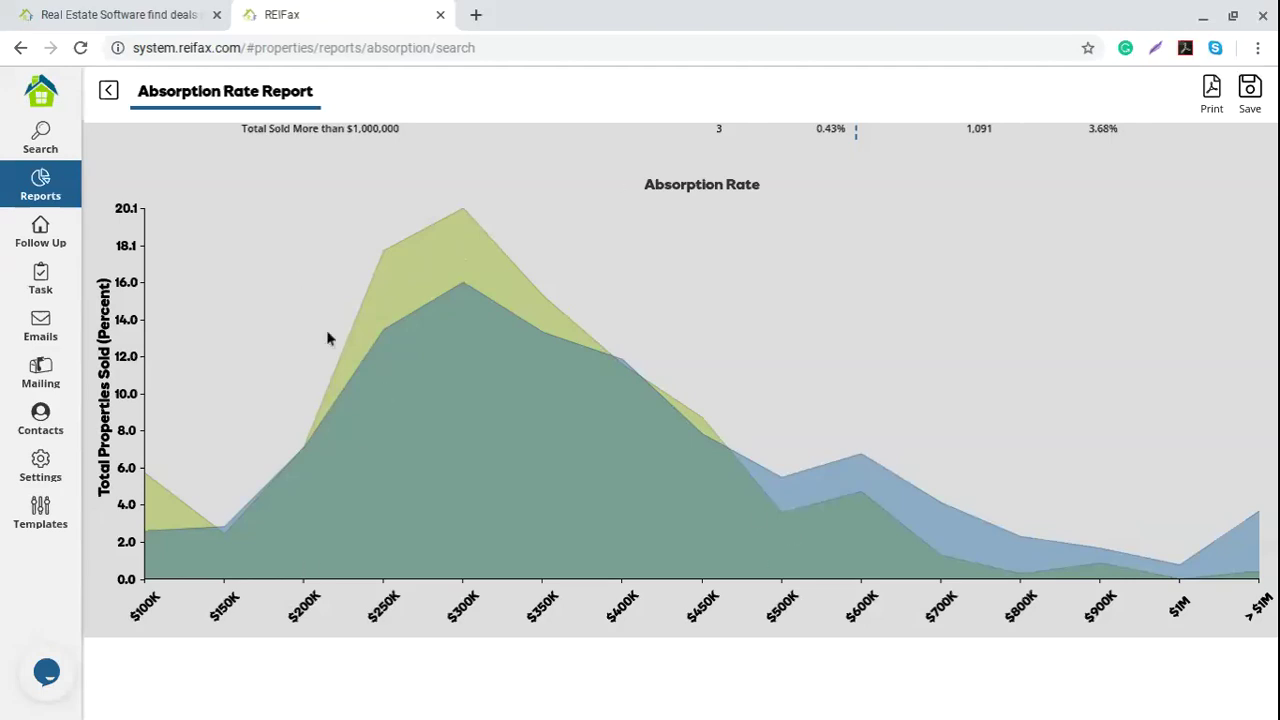
{"action": "scroll", "coordinate": [441, 372], "scroll_direction": "up", "scroll_amount": 4}
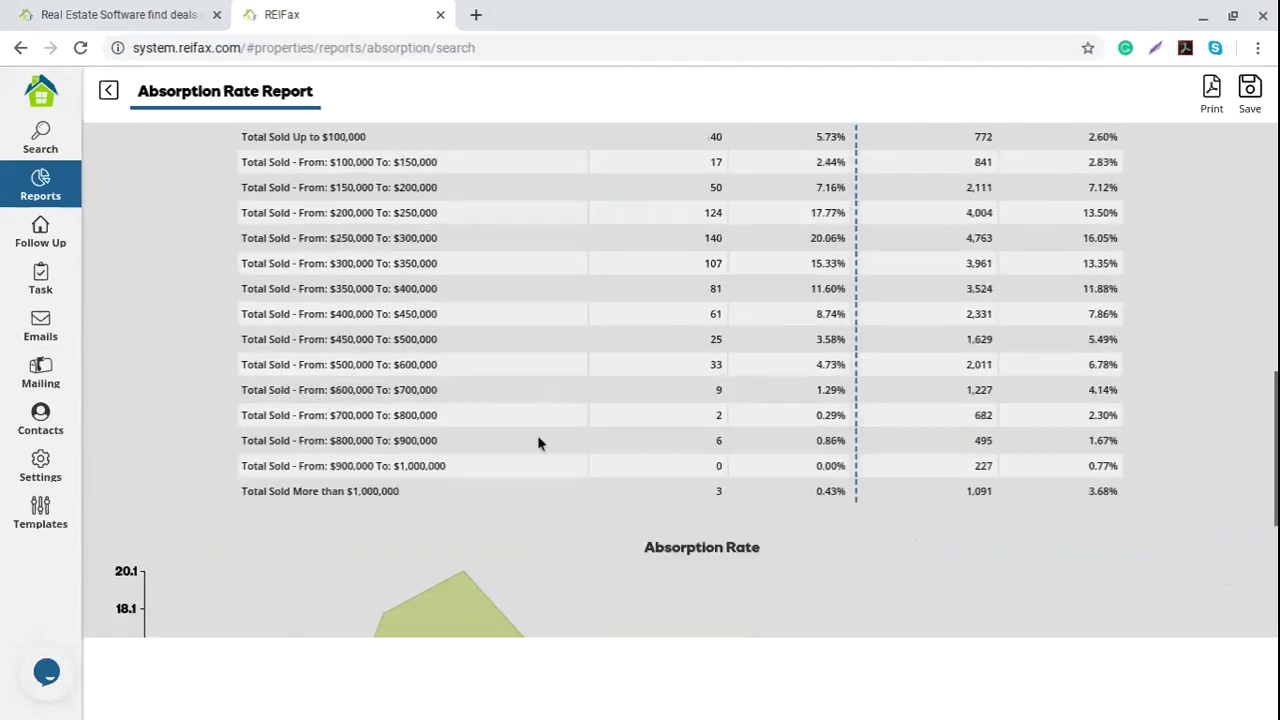
{"action": "scroll", "coordinate": [535, 420], "scroll_direction": "up", "scroll_amount": 1}
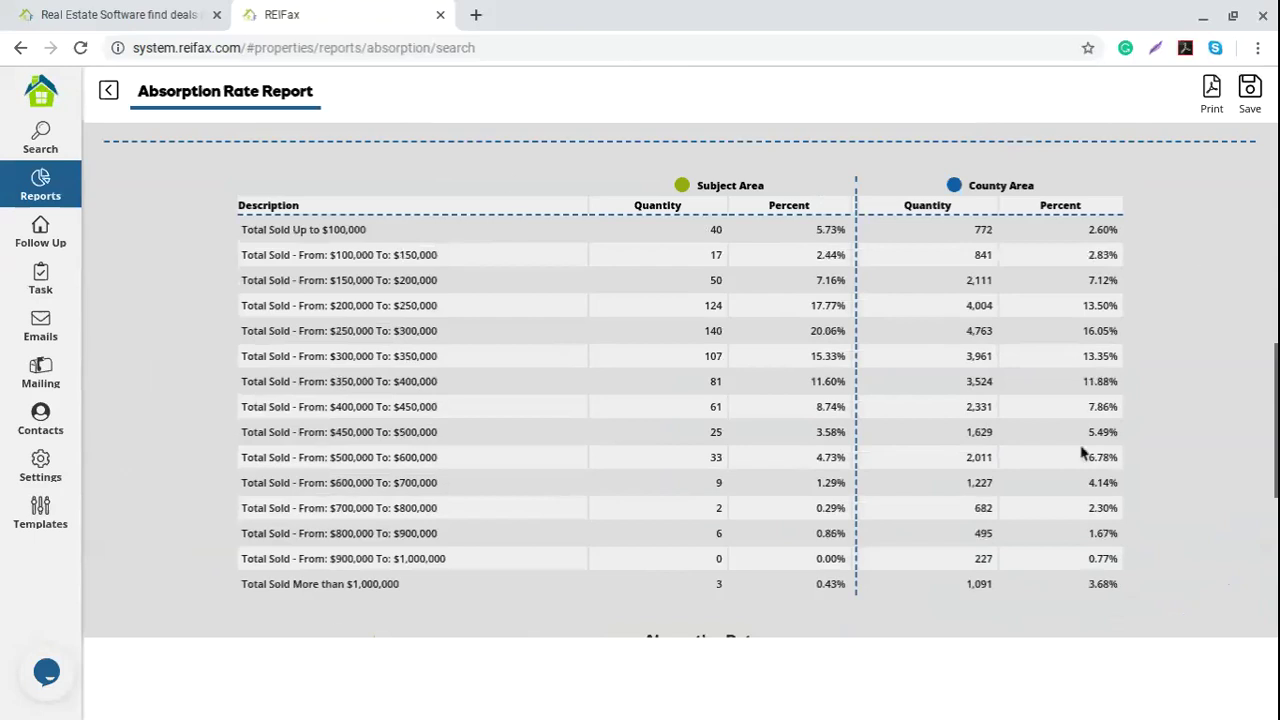
{"action": "scroll", "coordinate": [520, 530], "scroll_direction": "down", "scroll_amount": 3}
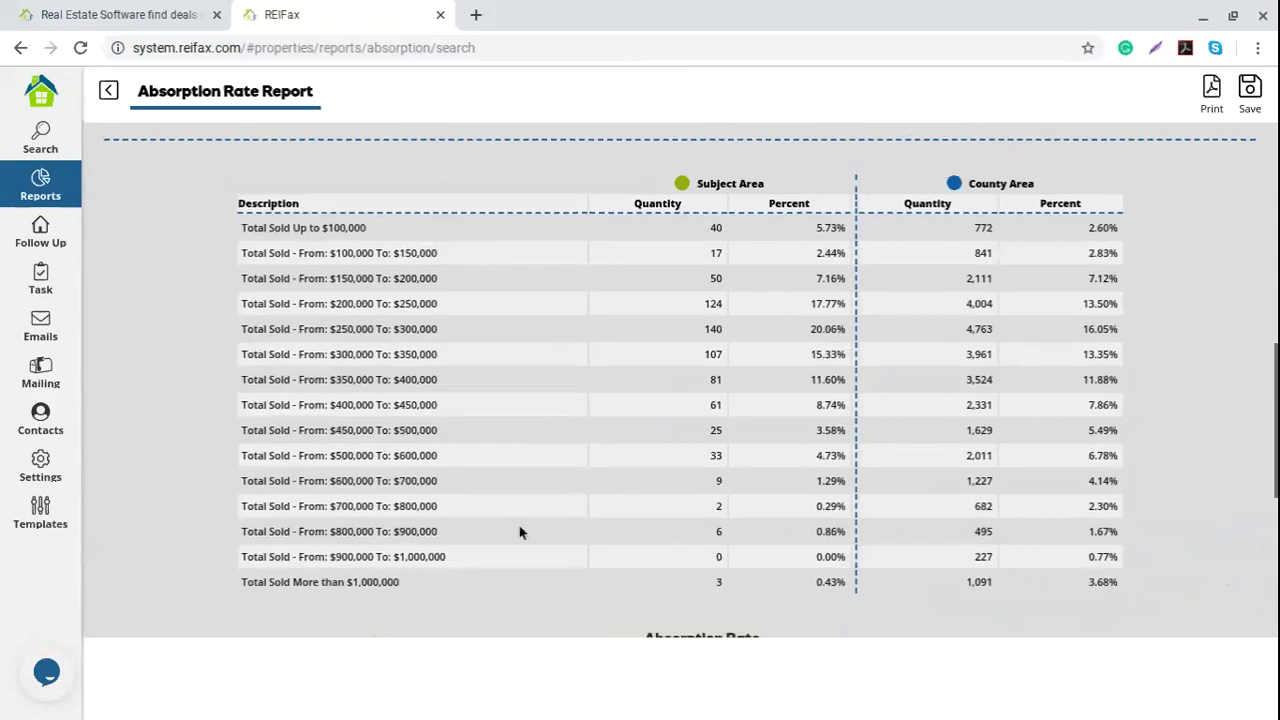
{"action": "scroll", "coordinate": [520, 531], "scroll_direction": "down", "scroll_amount": 4}
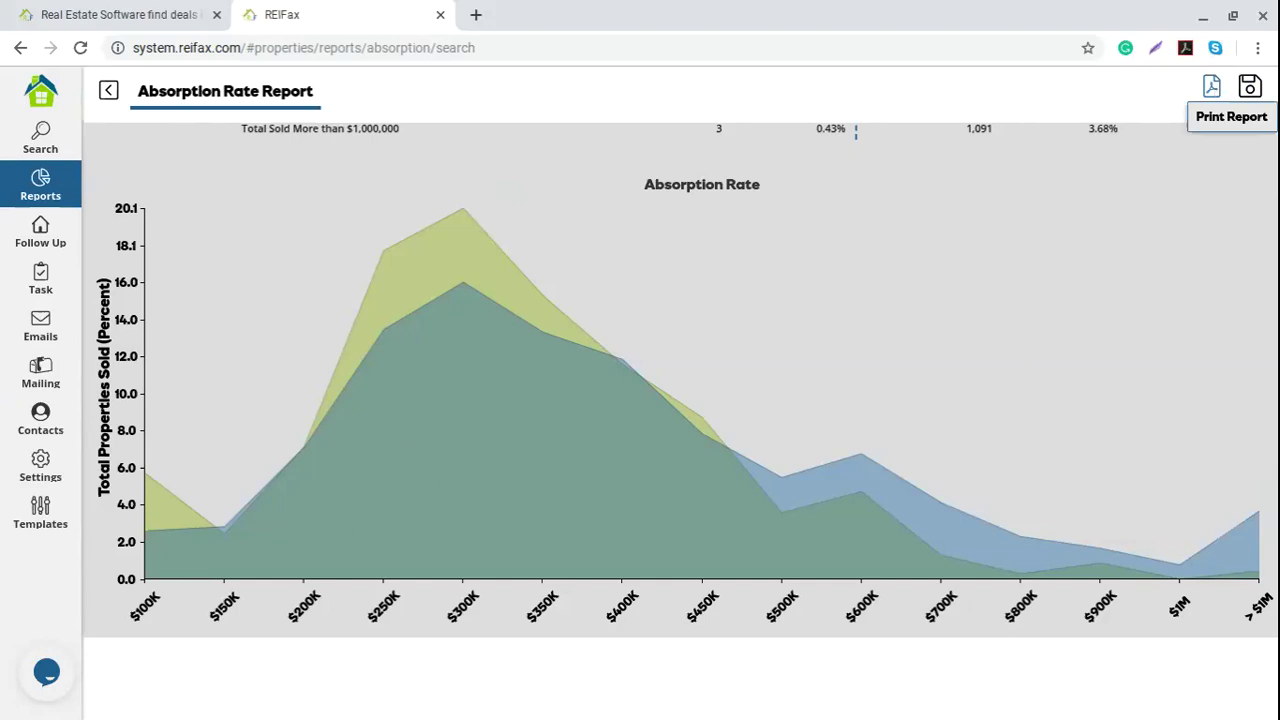
Step: Save the Absorption Rate Report as the document 'arr webinar' and acknowledge the Export confirmation
{"action": "left_click", "coordinate": [1251, 88]}
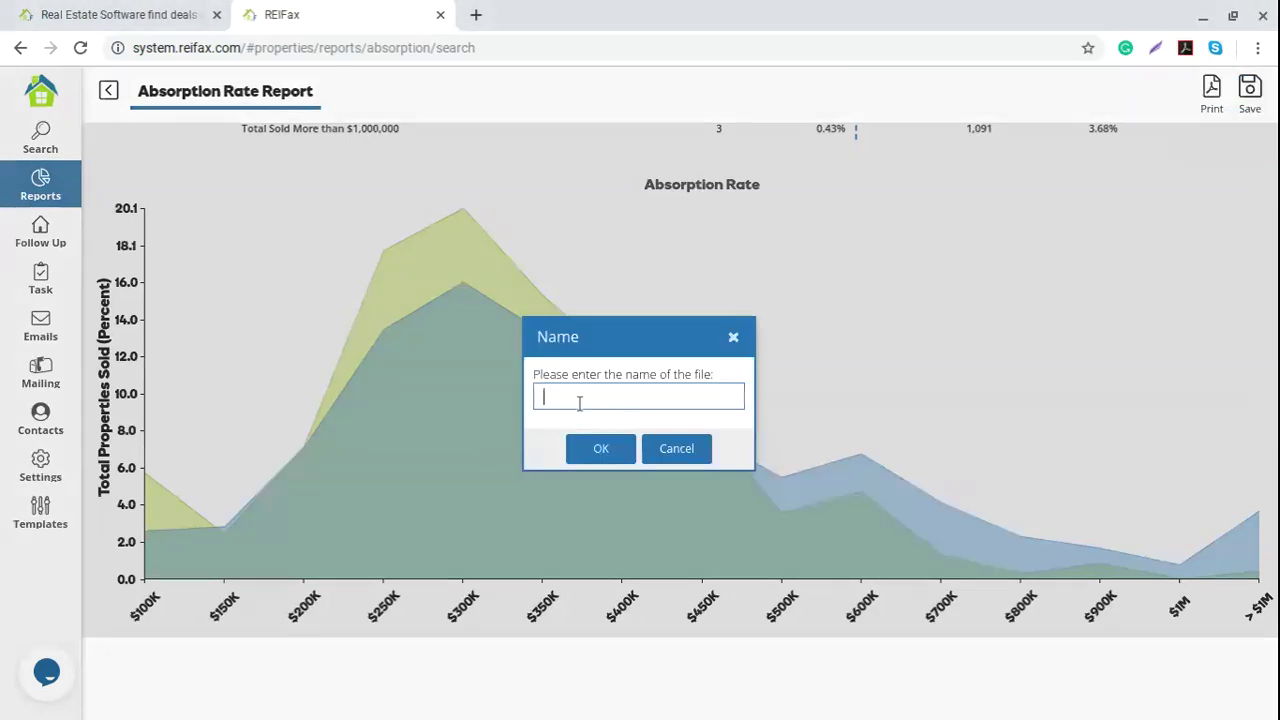
{"action": "left_click", "coordinate": [576, 401]}
{"action": "type", "text": "a"}
{"action": "type", "text": "s"}
{"action": "key", "text": "BackSpace"}
{"action": "type", "text": "rr webinar"}
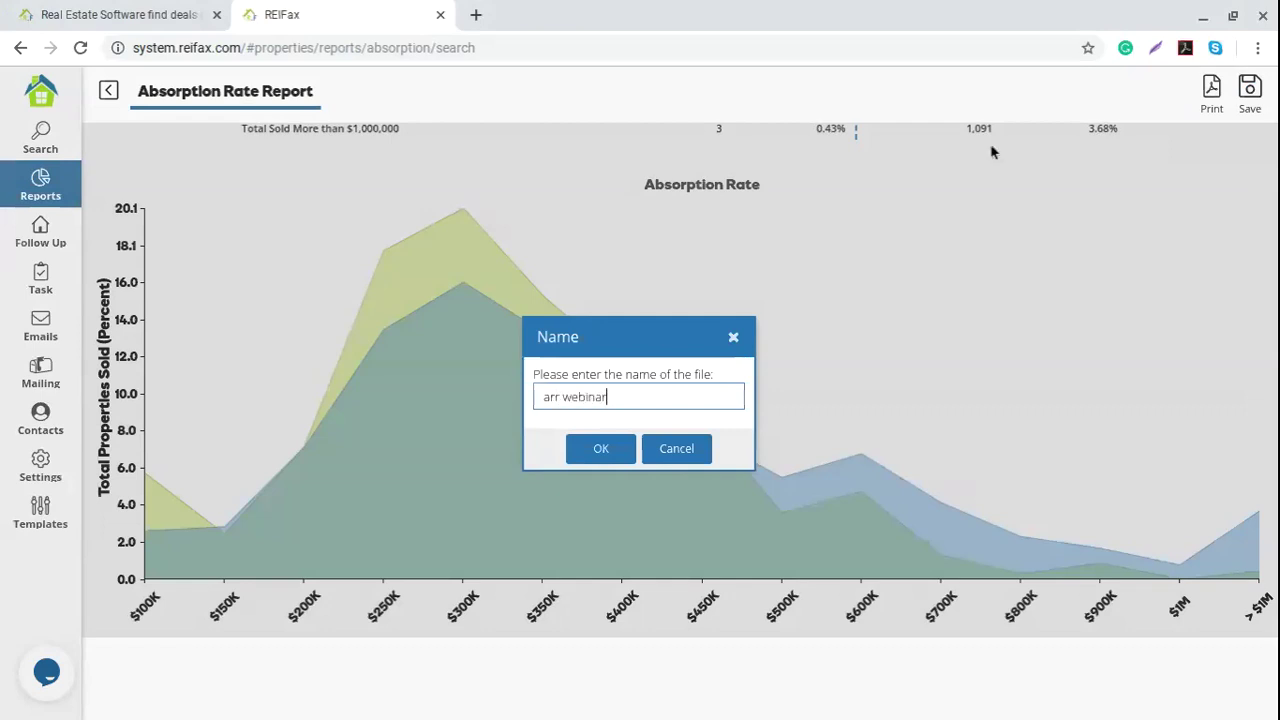
{"action": "left_click_drag", "start_coordinate": [640, 398], "coordinate": [486, 380]}
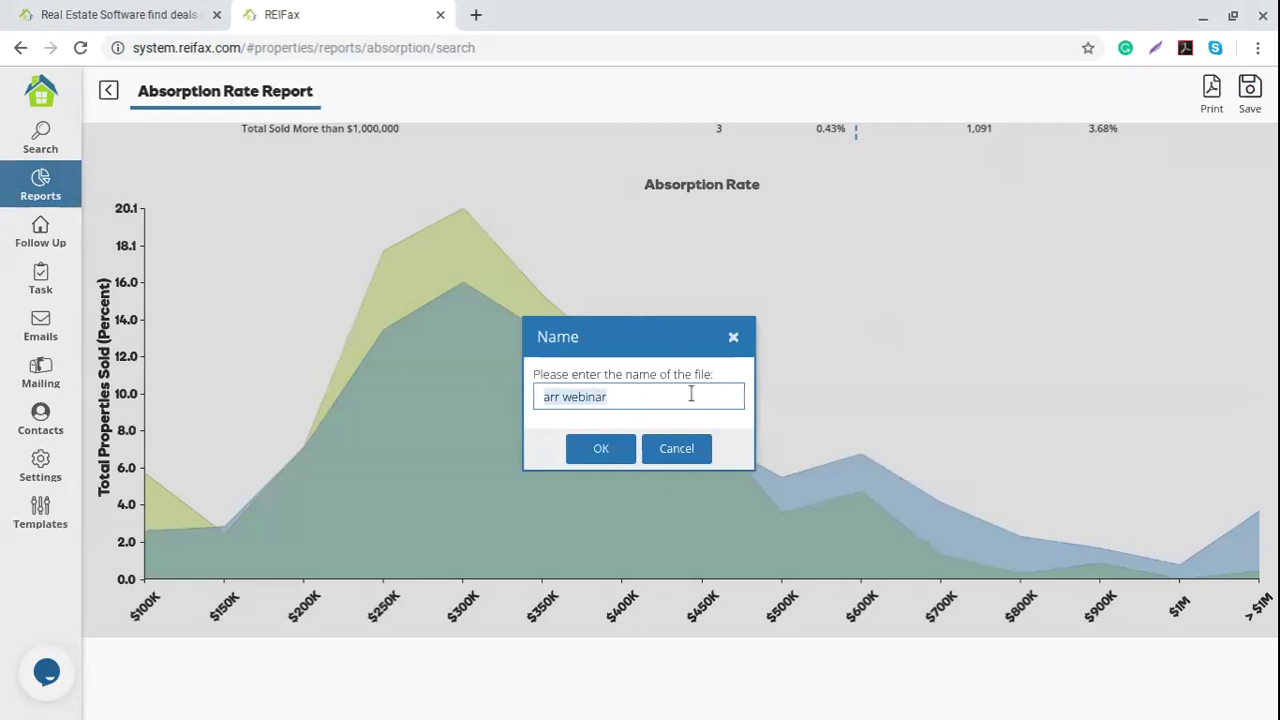
{"action": "key", "text": "Return"}
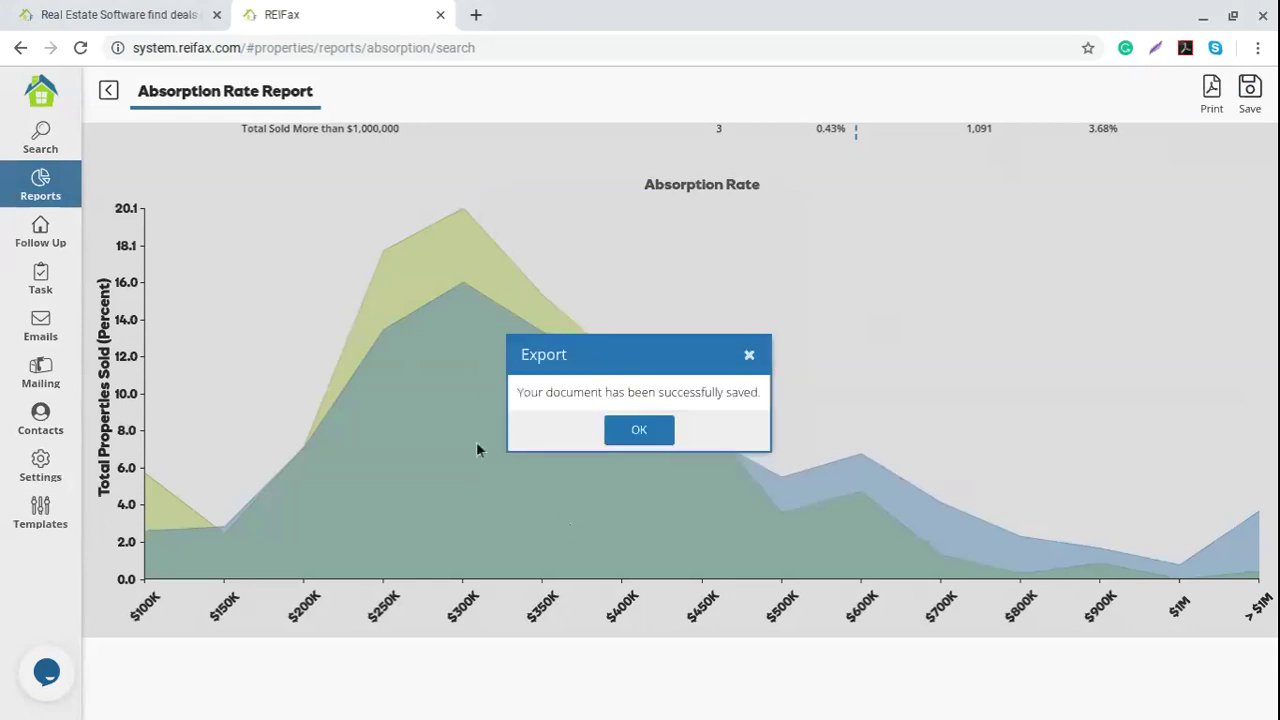
{"action": "left_click_drag", "start_coordinate": [518, 391], "coordinate": [600, 390]}
{"action": "left_click", "coordinate": [776, 400]}
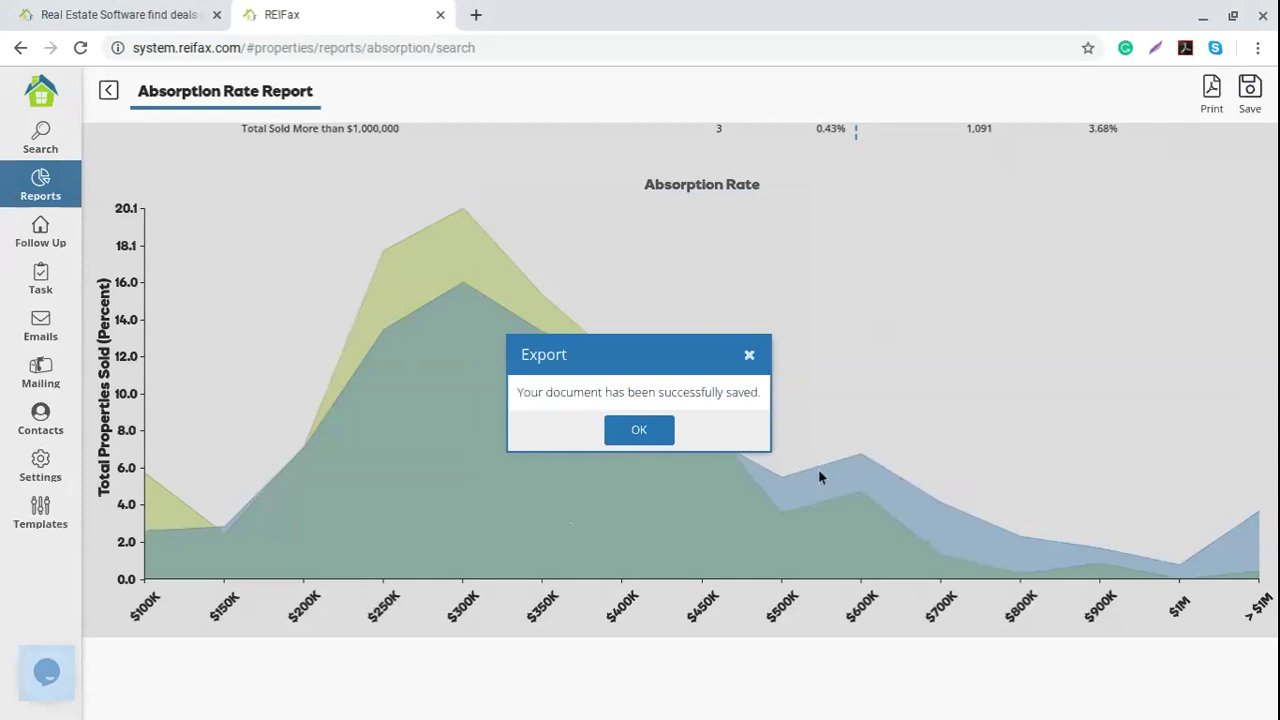
{"action": "left_click", "coordinate": [621, 433]}
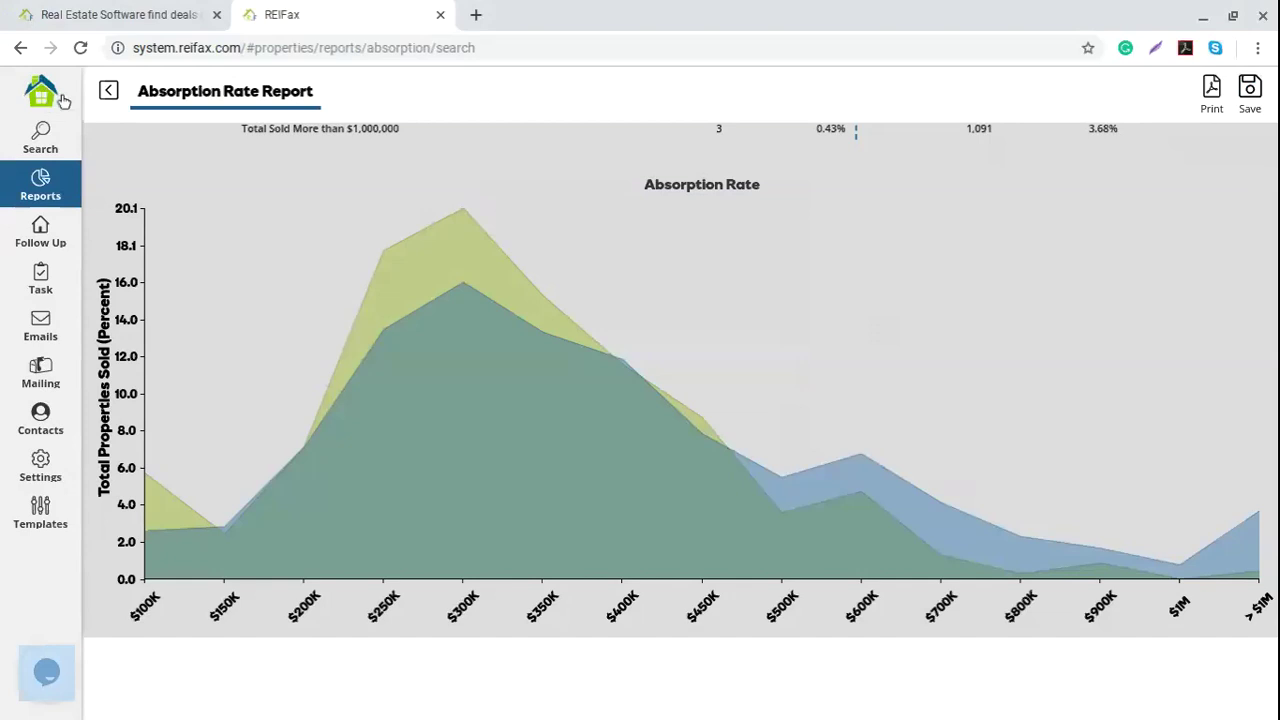
Step: Go to the control panel's Documents list and copy the URL of the 'arr webinar' report
{"action": "left_click", "coordinate": [41, 93]}
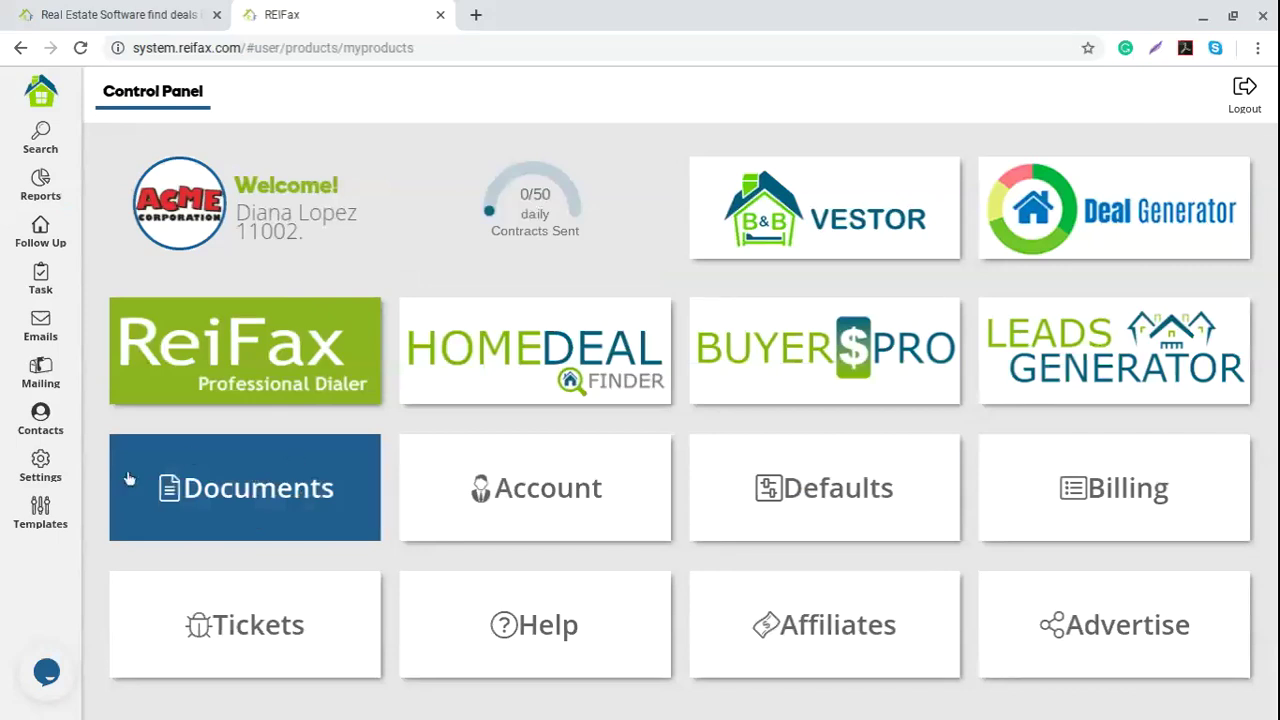
{"action": "left_click", "coordinate": [316, 528]}
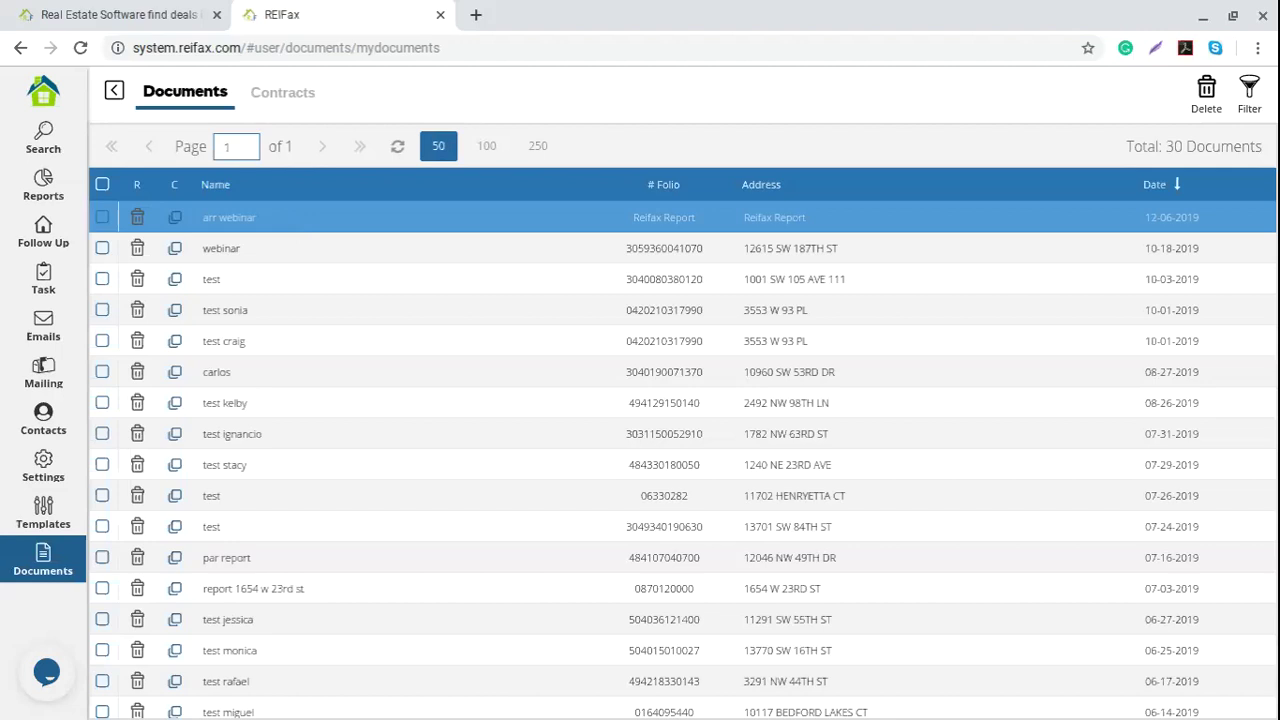
{"action": "left_click", "coordinate": [175, 219]}
Step: Load the copied 'arr webinar' document link in a new browser tab, then close that S3 page
{"action": "left_click", "coordinate": [478, 16]}
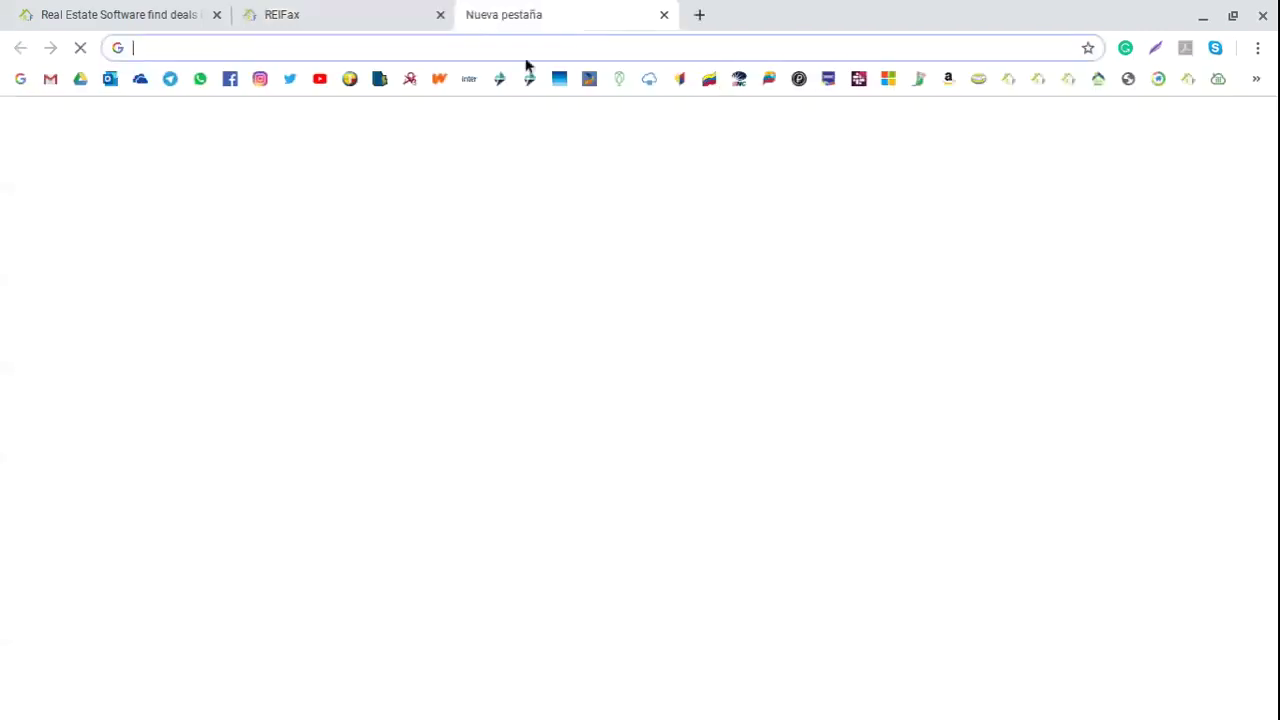
{"action": "type", "text": "https://reifaxdocs.s3-us-west-2.amazonaws.com/saved_documents/2019/12/arr_webinar.html"}
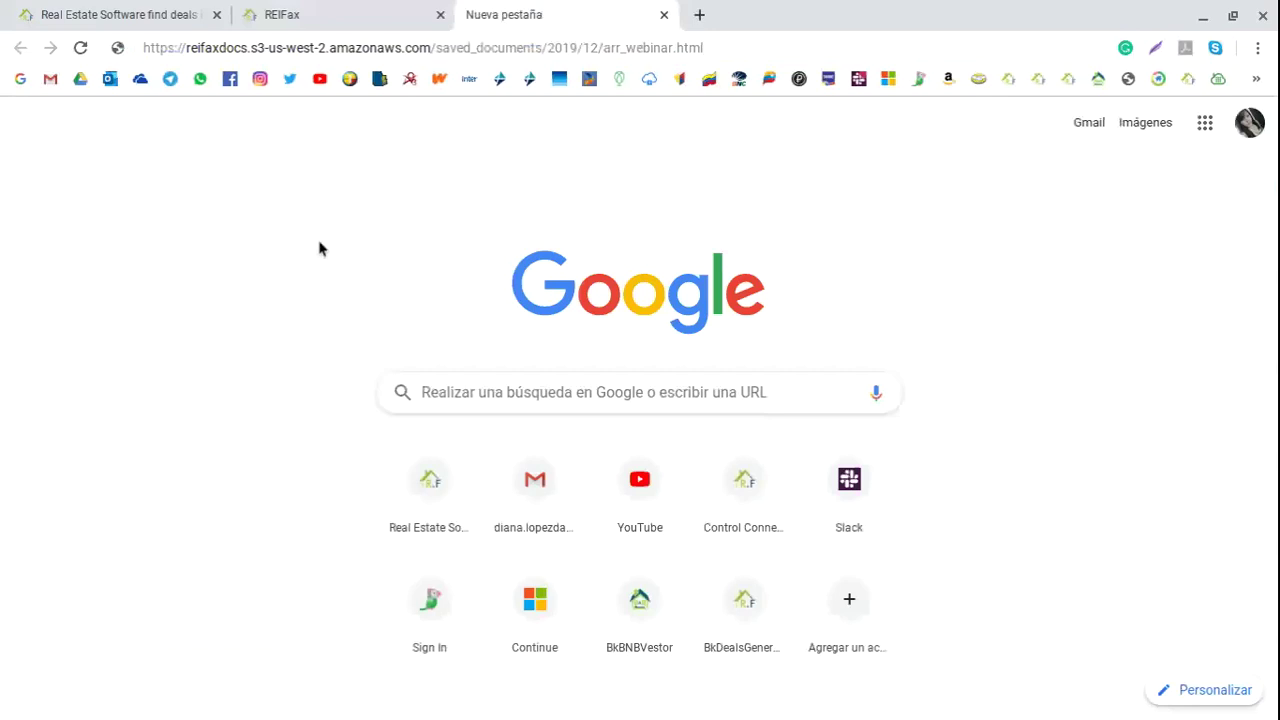
{"action": "key", "text": "Return"}
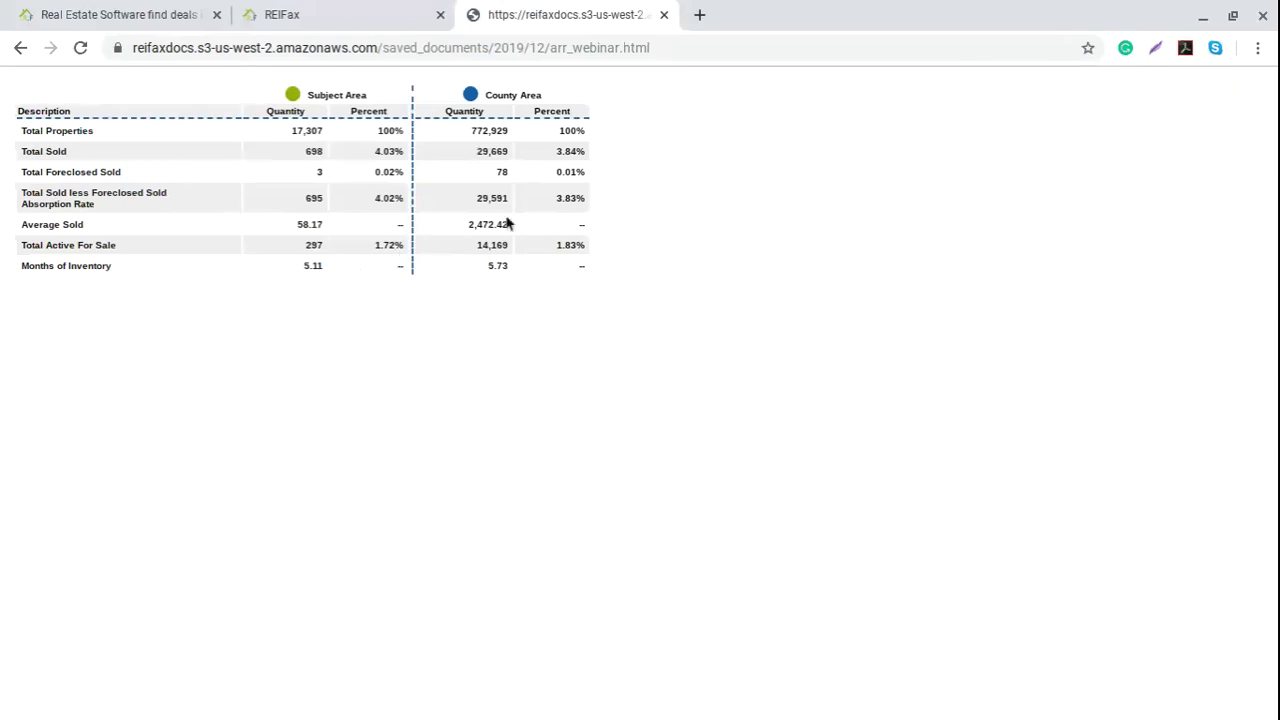
{"action": "left_click", "coordinate": [665, 14]}
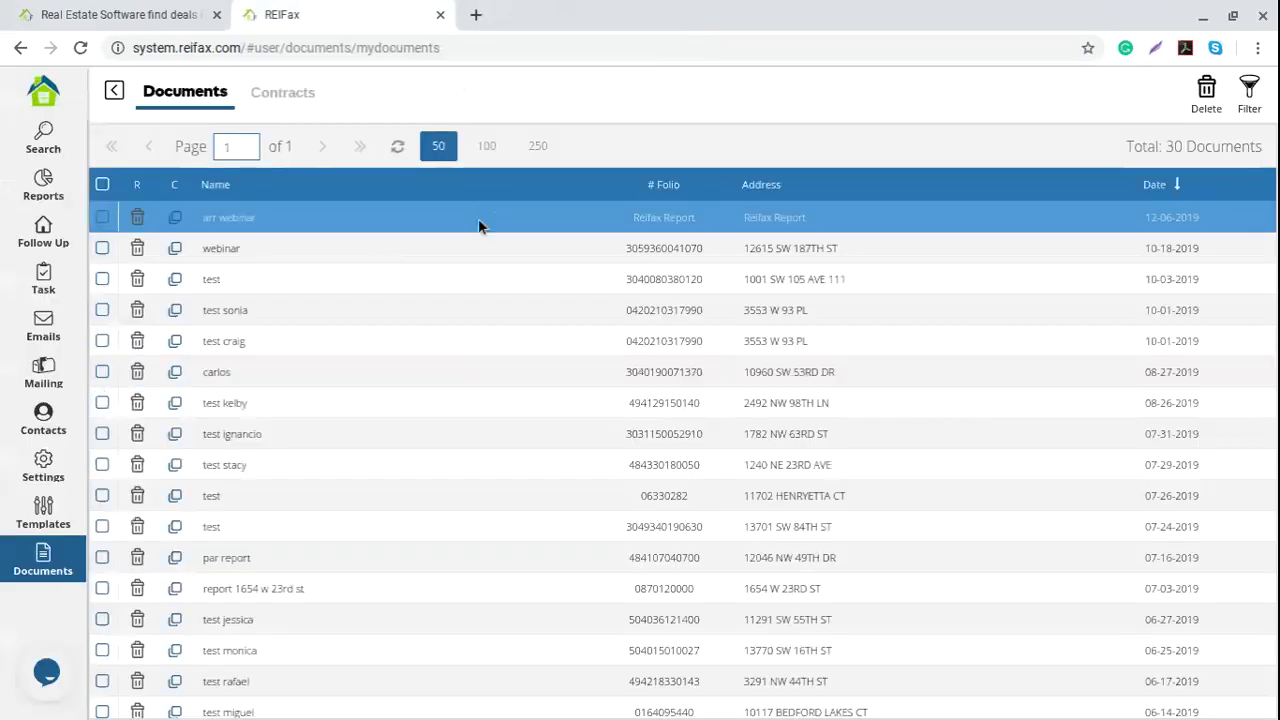
Step: Reopen the 'arr webinar' Absorption Rate Report from Documents and close the extra report tab
{"action": "left_click", "coordinate": [478, 218]}
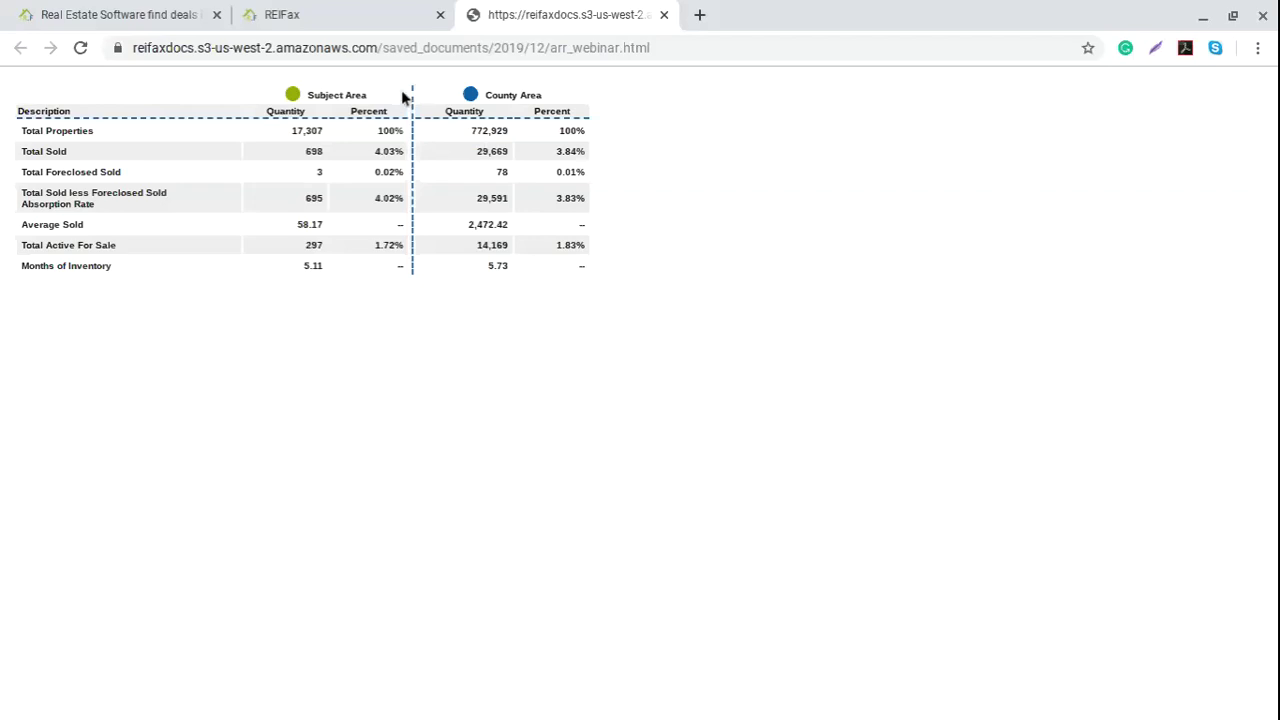
{"action": "left_click", "coordinate": [360, 7]}
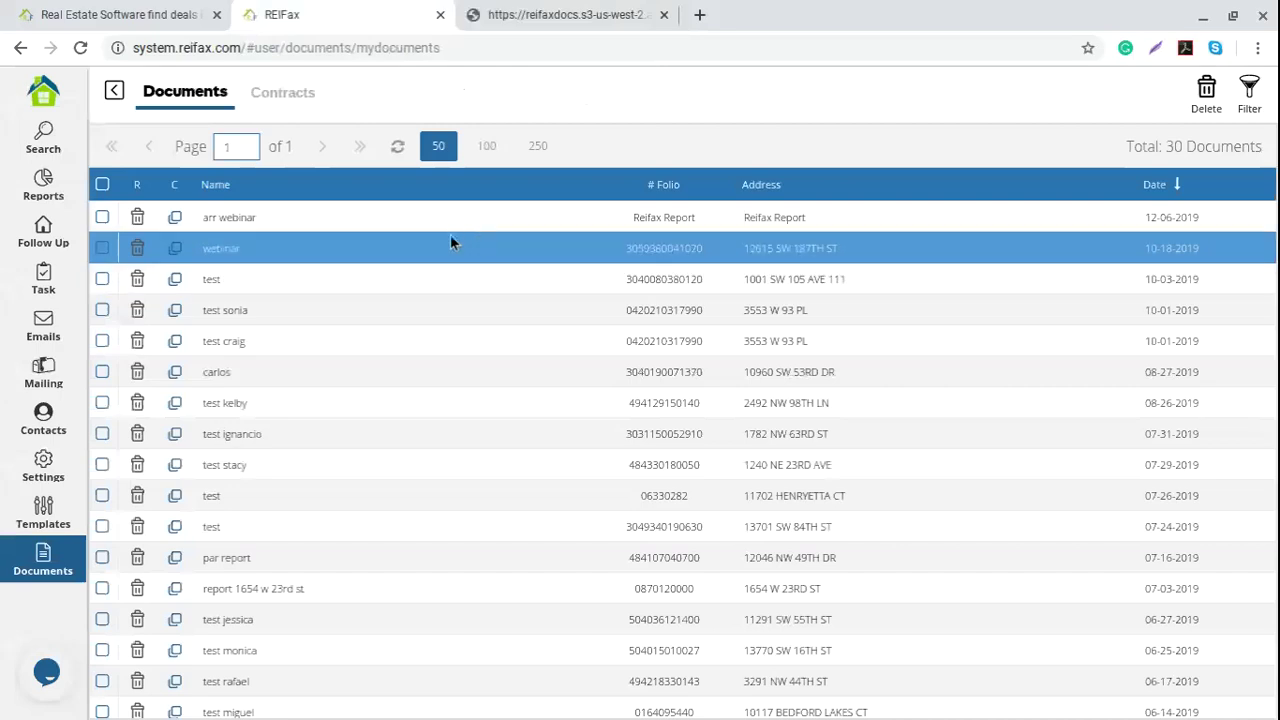
{"action": "left_click", "coordinate": [62, 196]}
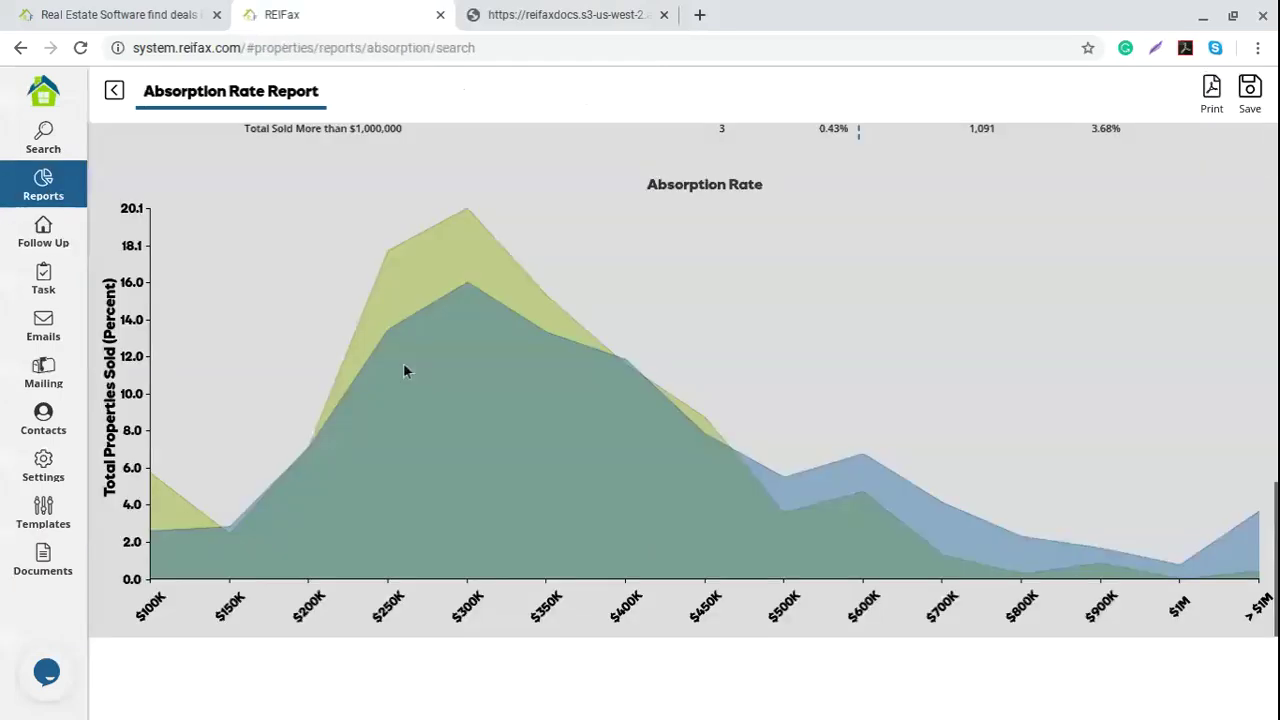
{"action": "scroll", "coordinate": [446, 485], "scroll_direction": "up", "scroll_amount": 15}
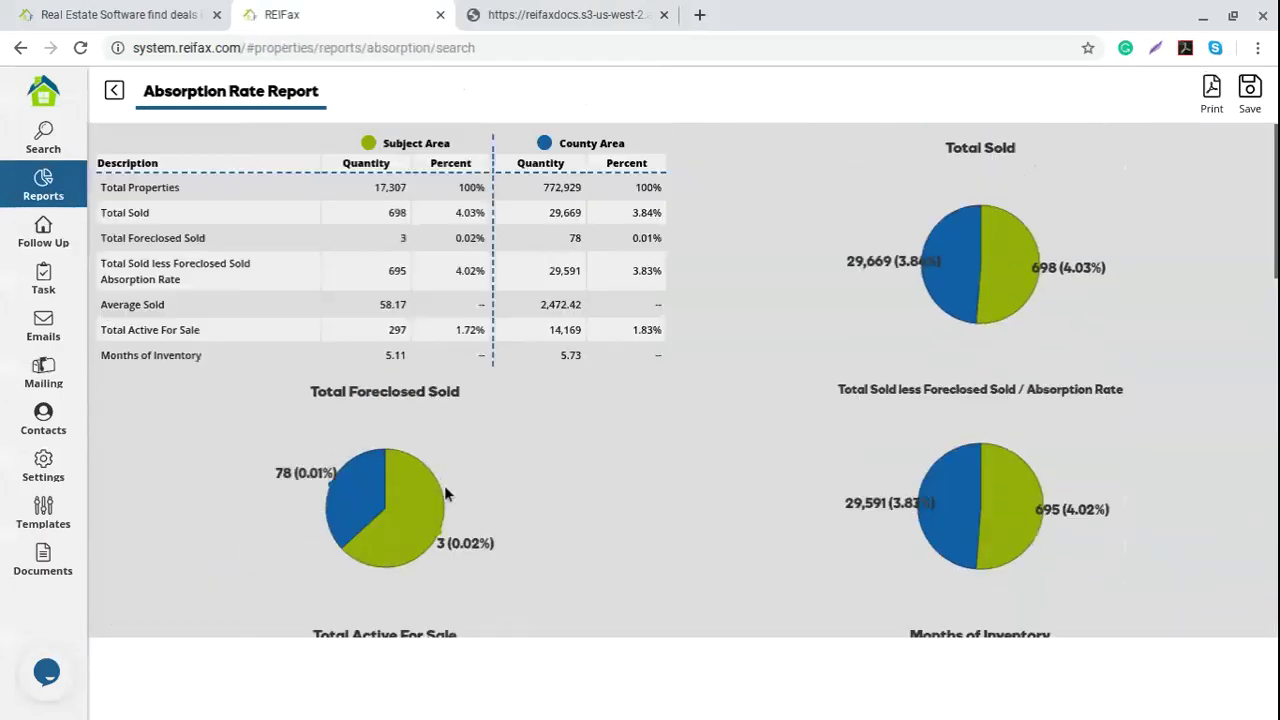
{"action": "scroll", "coordinate": [445, 490], "scroll_direction": "down", "scroll_amount": 15}
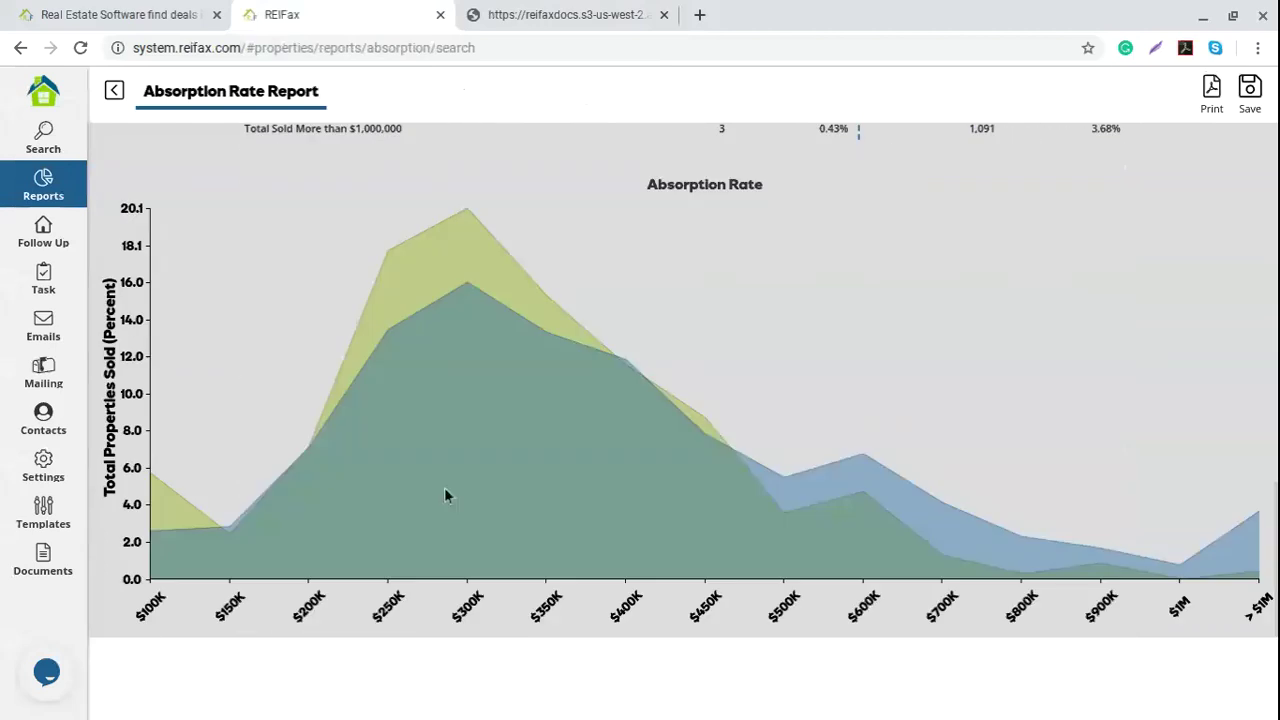
{"action": "scroll", "coordinate": [445, 496], "scroll_direction": "up", "scroll_amount": 10}
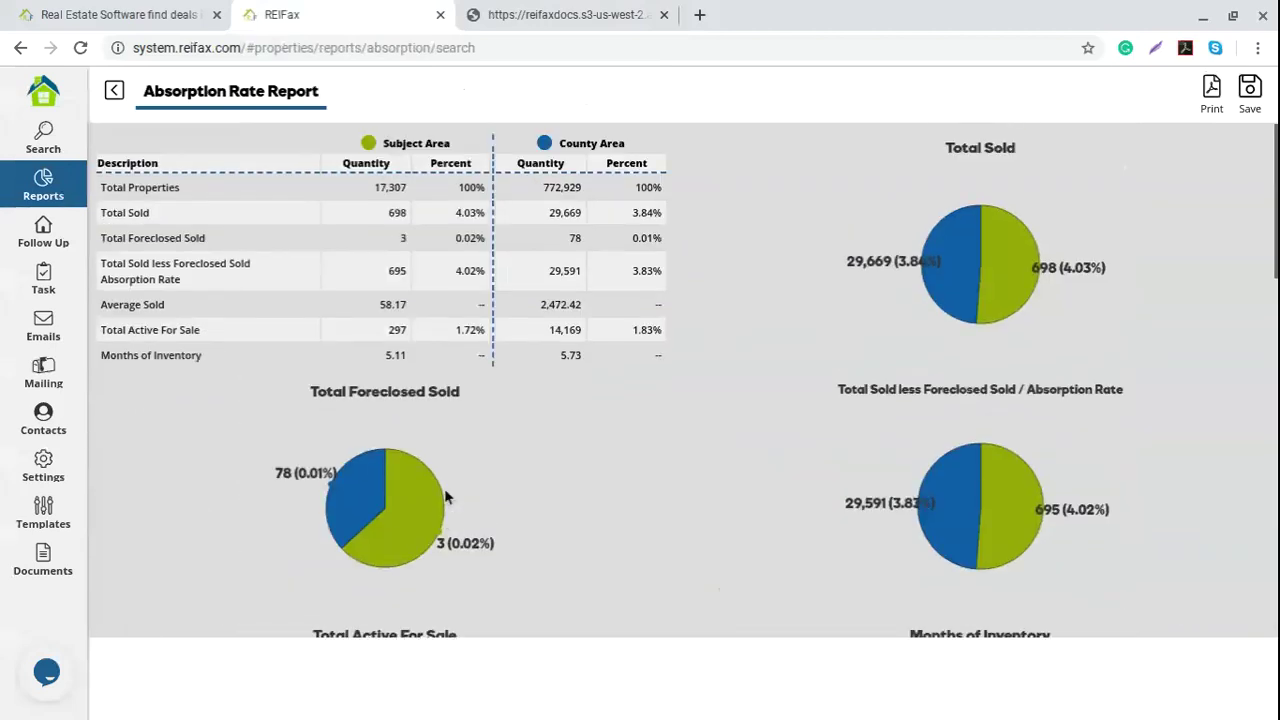
{"action": "left_click", "coordinate": [664, 15]}
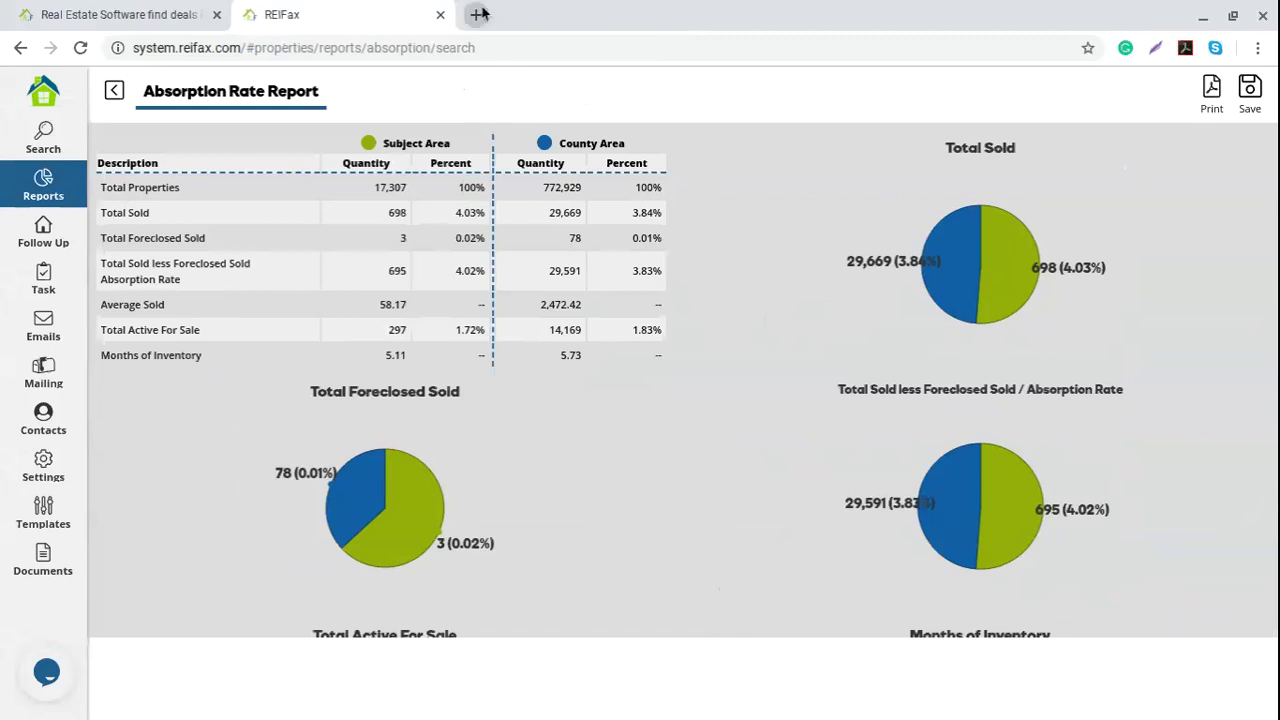
Step: Print the Absorption Rate Report to PDF, producing descarga.pdf
{"action": "left_click", "coordinate": [1101, 94]}
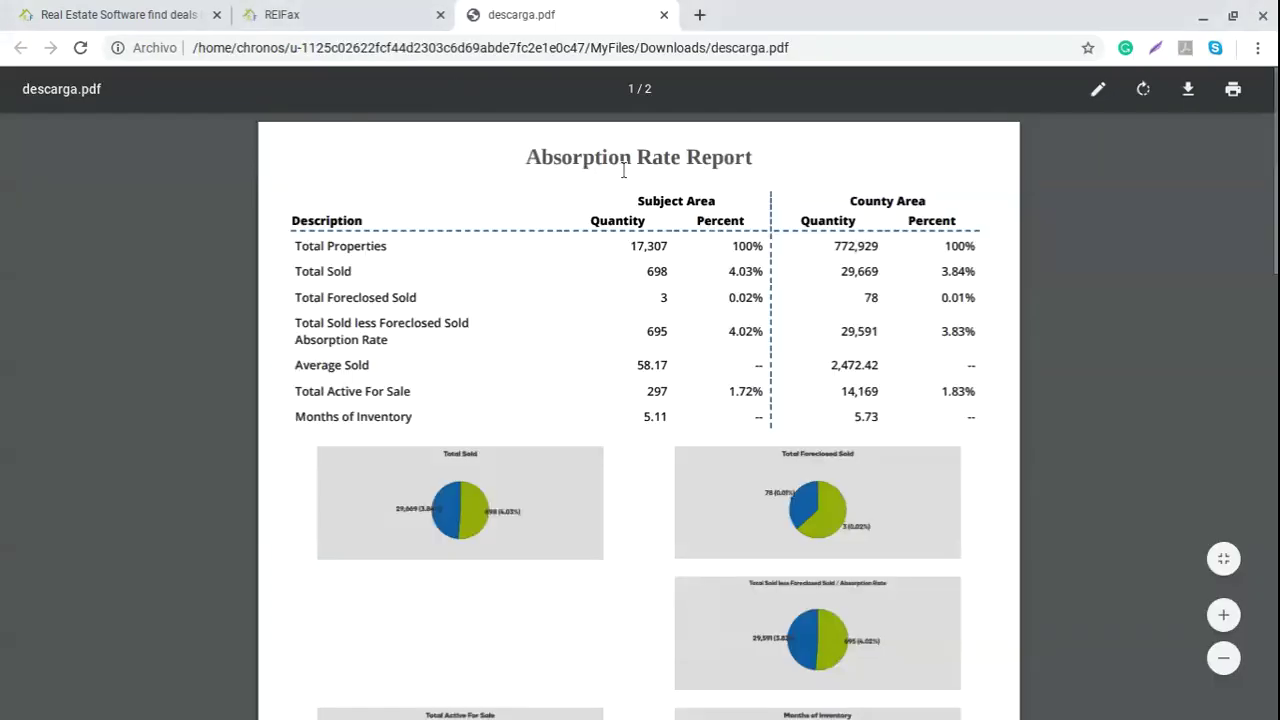
Step: Scroll through both pages of descarga.pdf, selecting the report title, then close the PDF tab
{"action": "scroll", "coordinate": [600, 160], "scroll_direction": "down", "scroll_amount": 1}
{"action": "scroll", "coordinate": [596, 141], "scroll_direction": "up", "scroll_amount": 1}
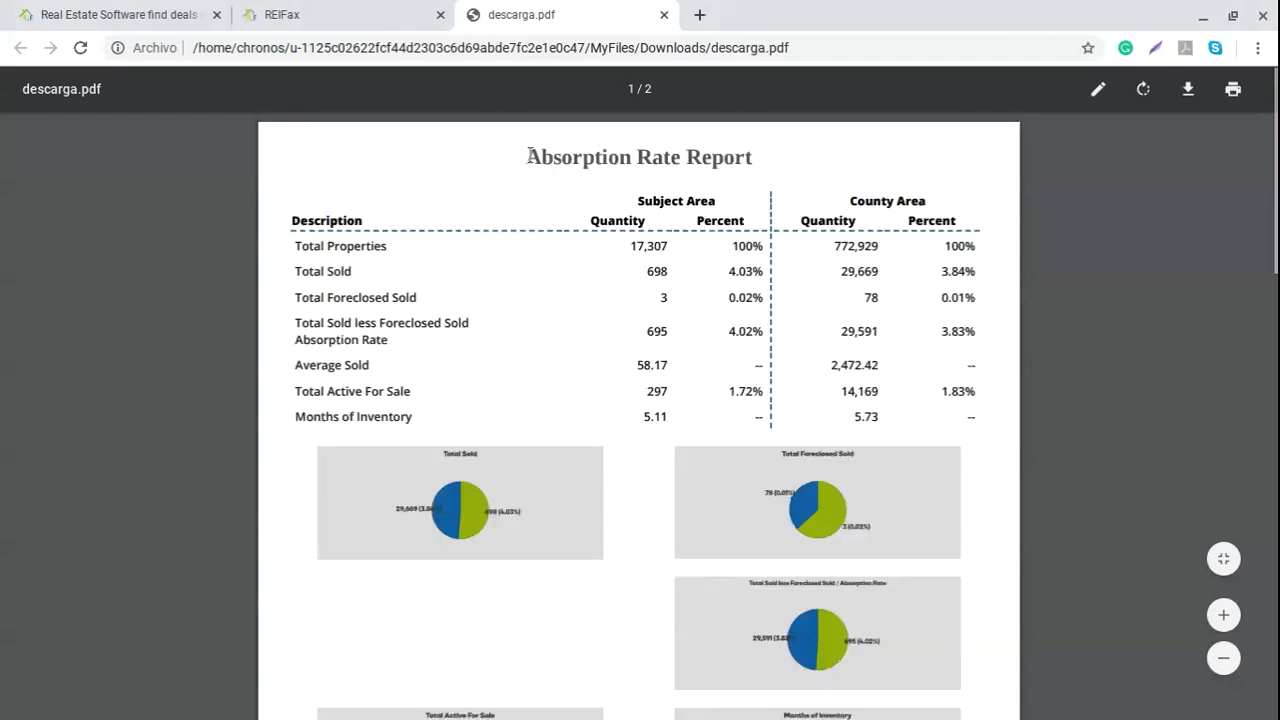
{"action": "left_click_drag", "start_coordinate": [527, 152], "coordinate": [704, 158]}
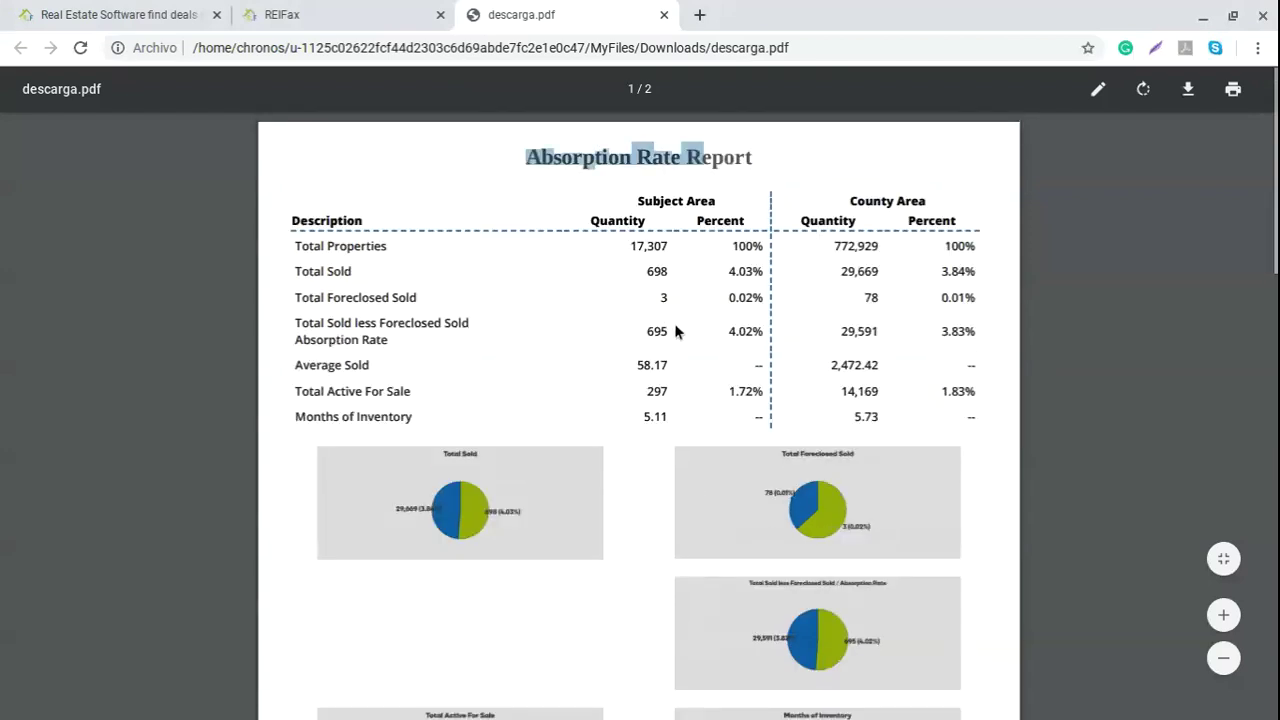
{"action": "scroll", "coordinate": [610, 355], "scroll_direction": "down", "scroll_amount": 4}
{"action": "scroll", "coordinate": [613, 363], "scroll_direction": "down", "scroll_amount": 3}
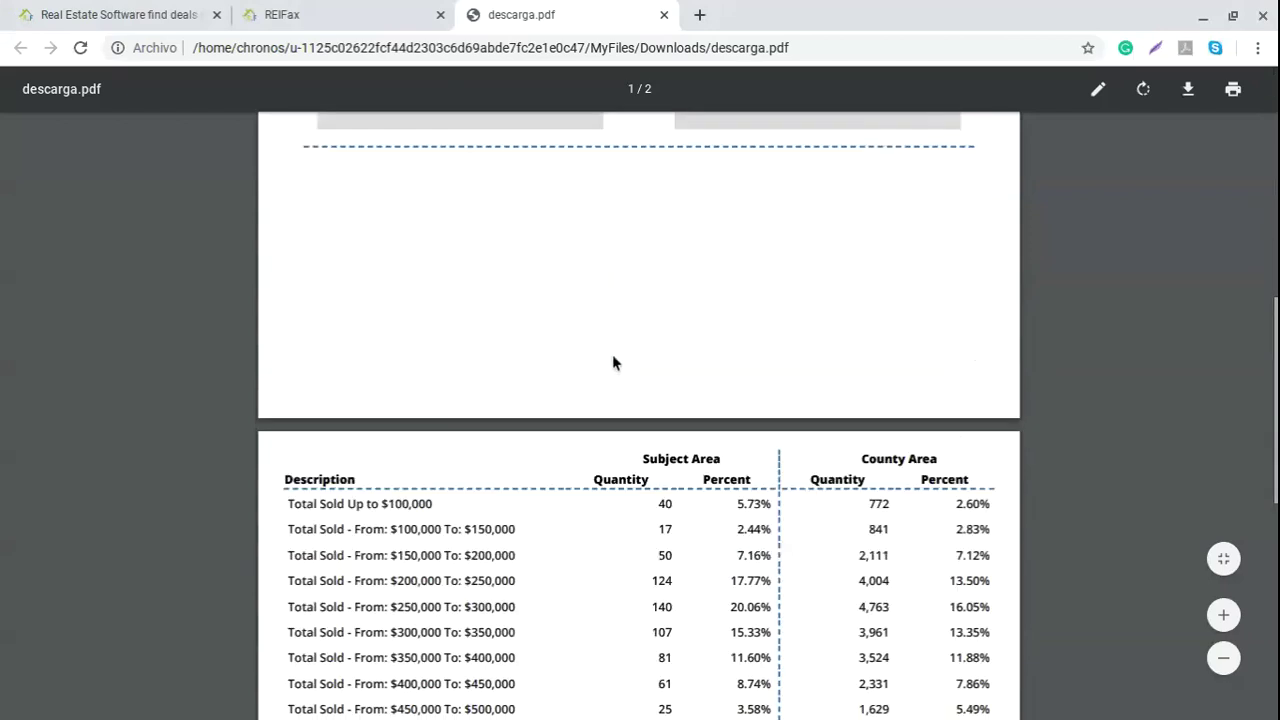
{"action": "scroll", "coordinate": [613, 363], "scroll_direction": "down", "scroll_amount": 7}
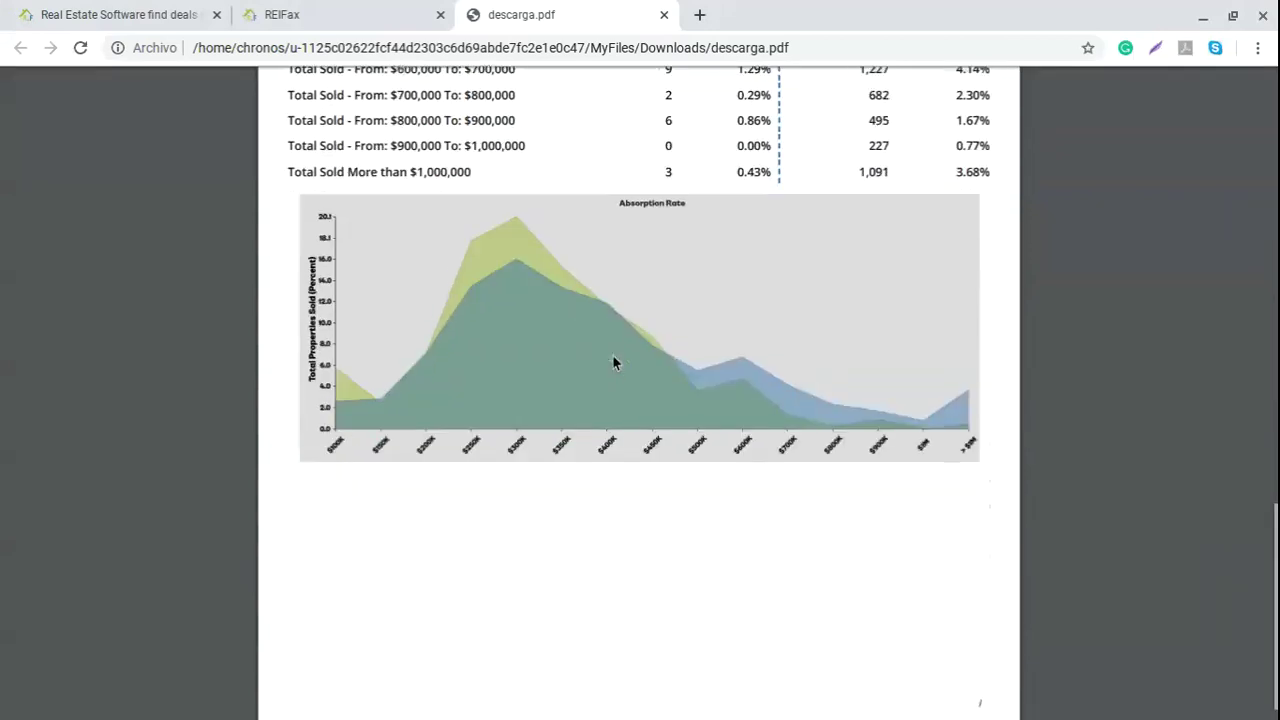
{"action": "scroll", "coordinate": [613, 363], "scroll_direction": "up", "scroll_amount": 15}
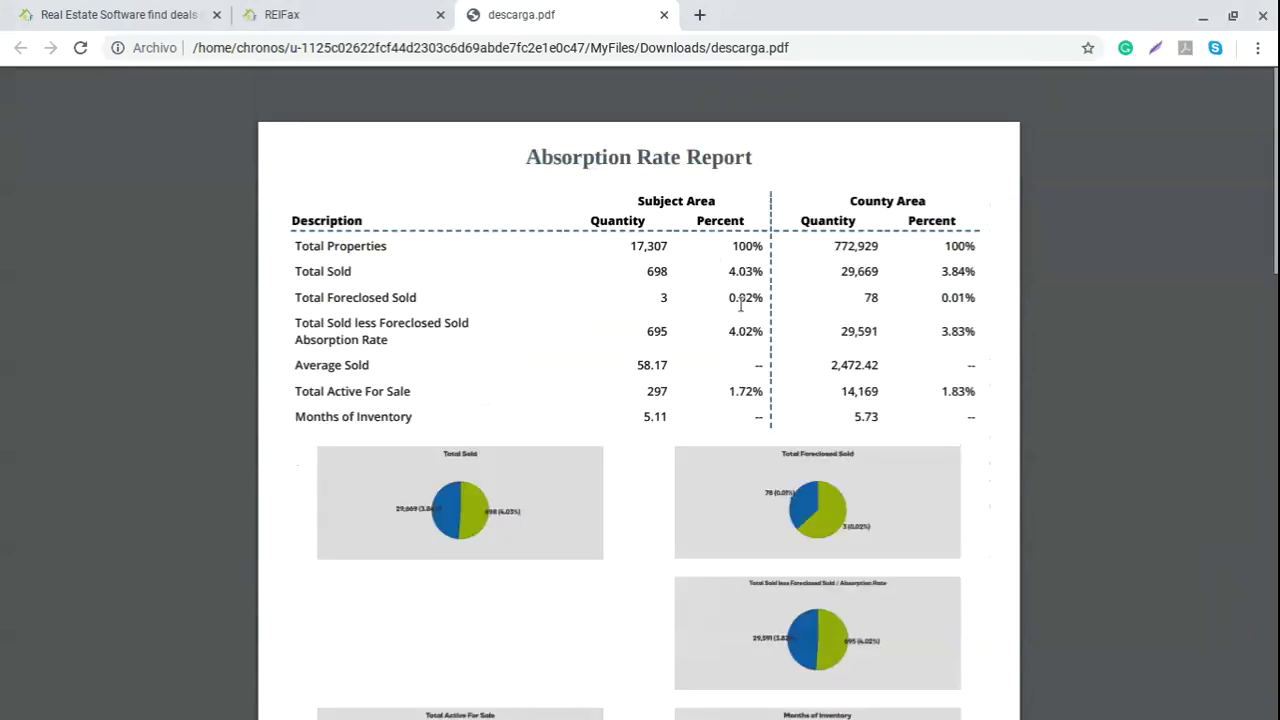
{"action": "left_click", "coordinate": [664, 15]}
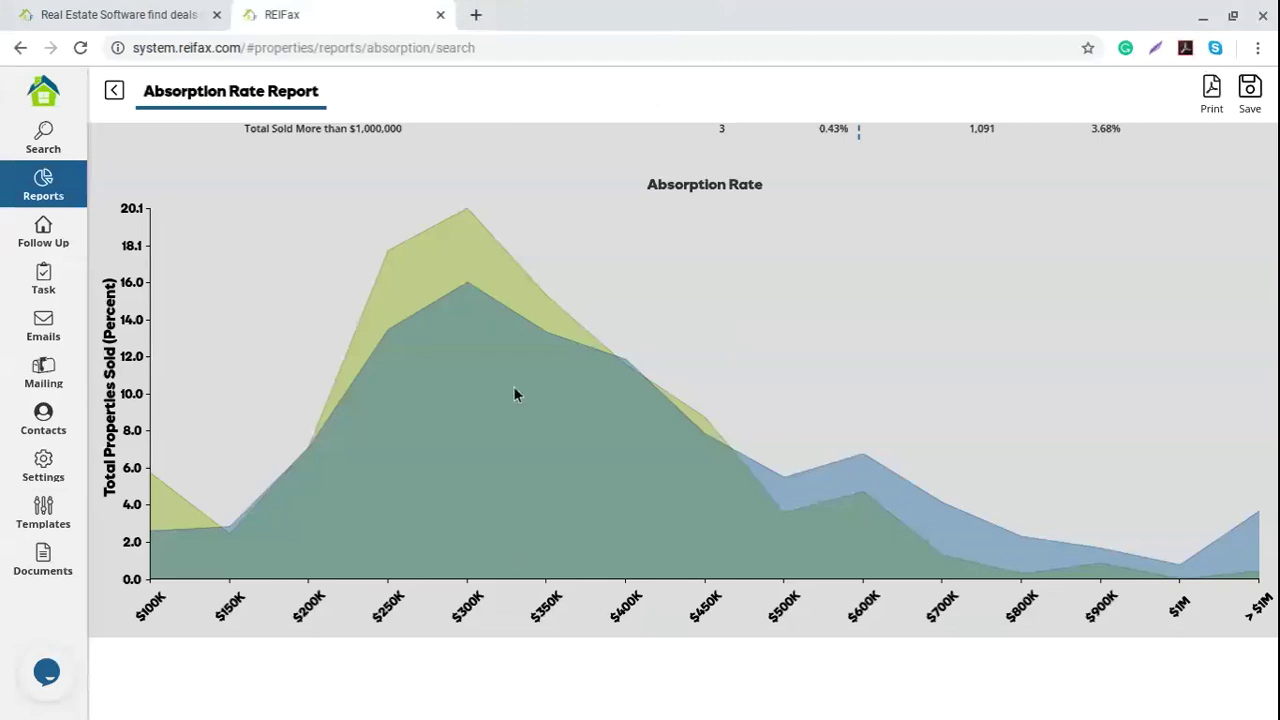
Step: Go back from the report to the Broward property search page
{"action": "scroll", "coordinate": [513, 394], "scroll_direction": "up", "scroll_amount": 15}
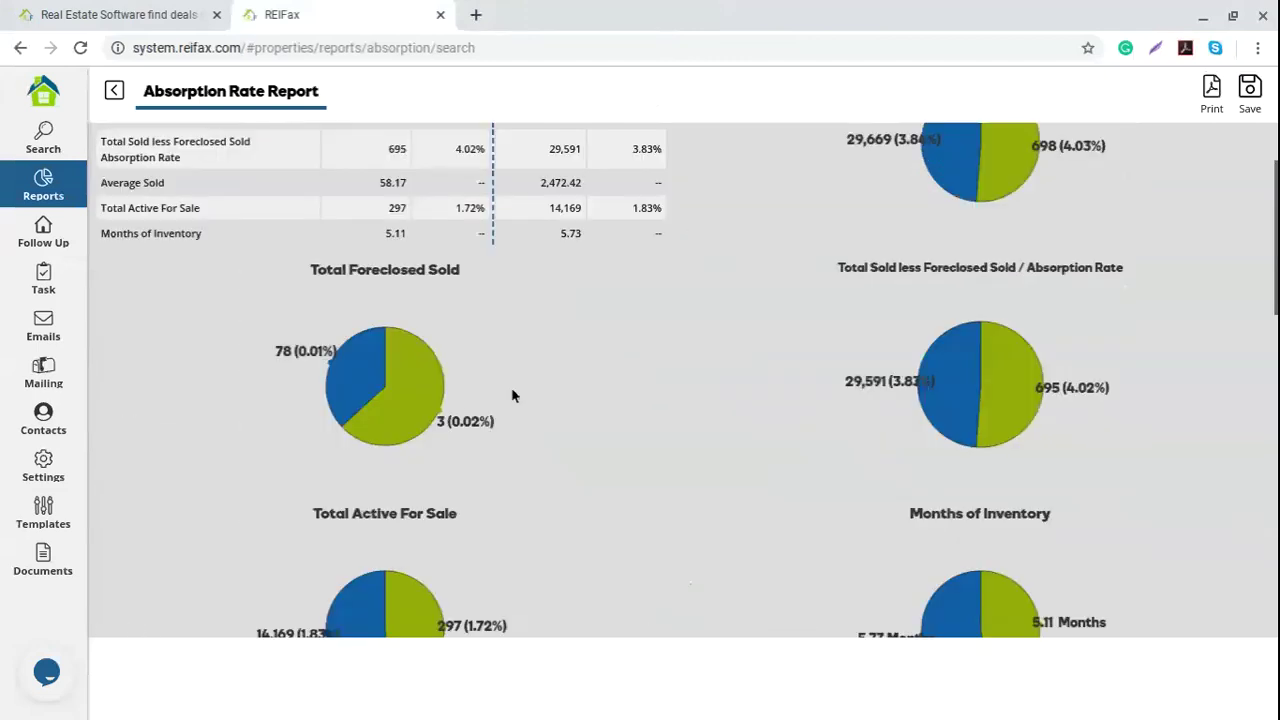
{"action": "left_click", "coordinate": [114, 91]}
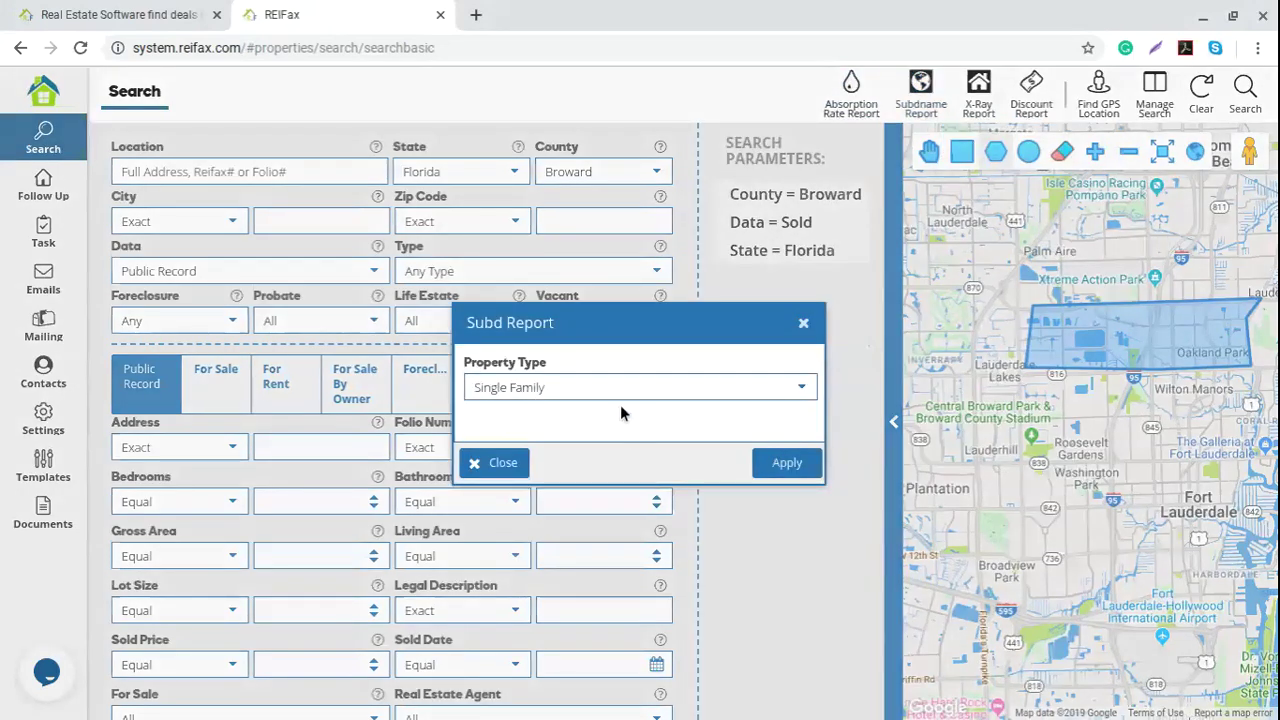
Step: Run the Subd Report with Property Type set to Condo/Town/Villa
{"action": "left_click", "coordinate": [802, 389]}
{"action": "left_click", "coordinate": [575, 450]}
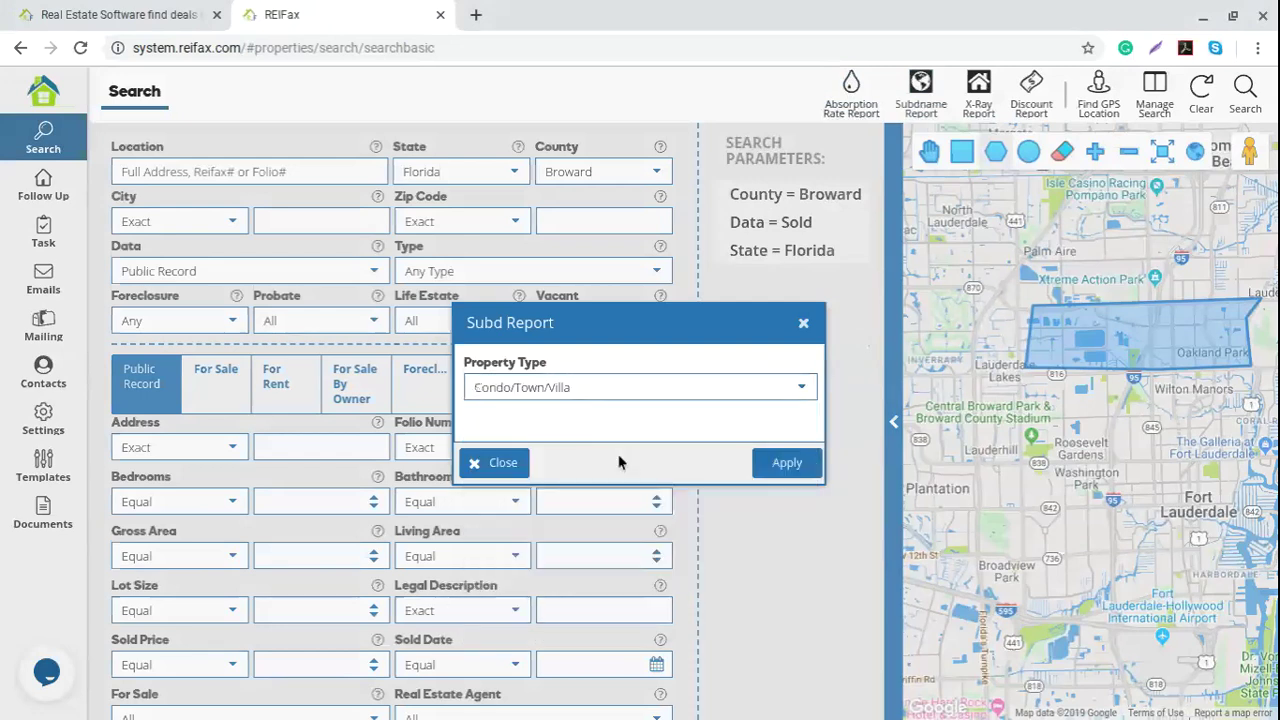
{"action": "left_click", "coordinate": [788, 465]}
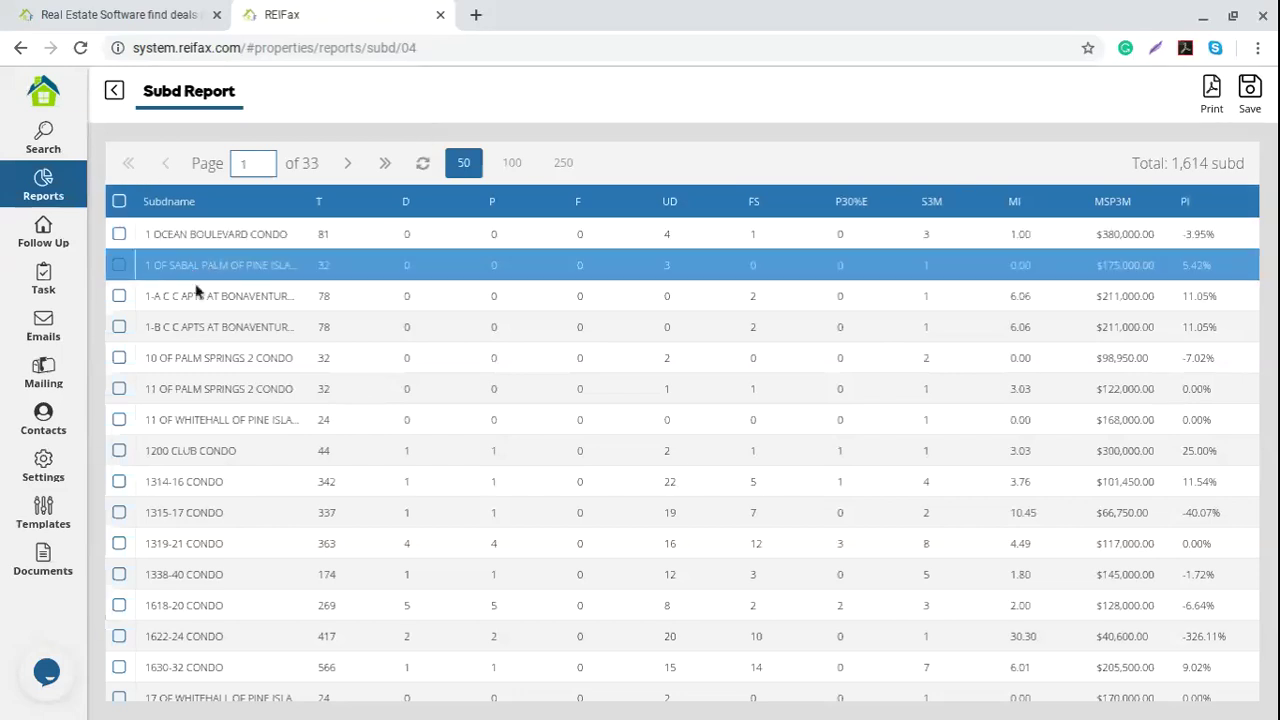
Step: Scroll the Subd Report, switch to 250 subdivisions per page, and select all 250 on the page
{"action": "scroll", "coordinate": [218, 406], "scroll_direction": "down", "scroll_amount": 1}
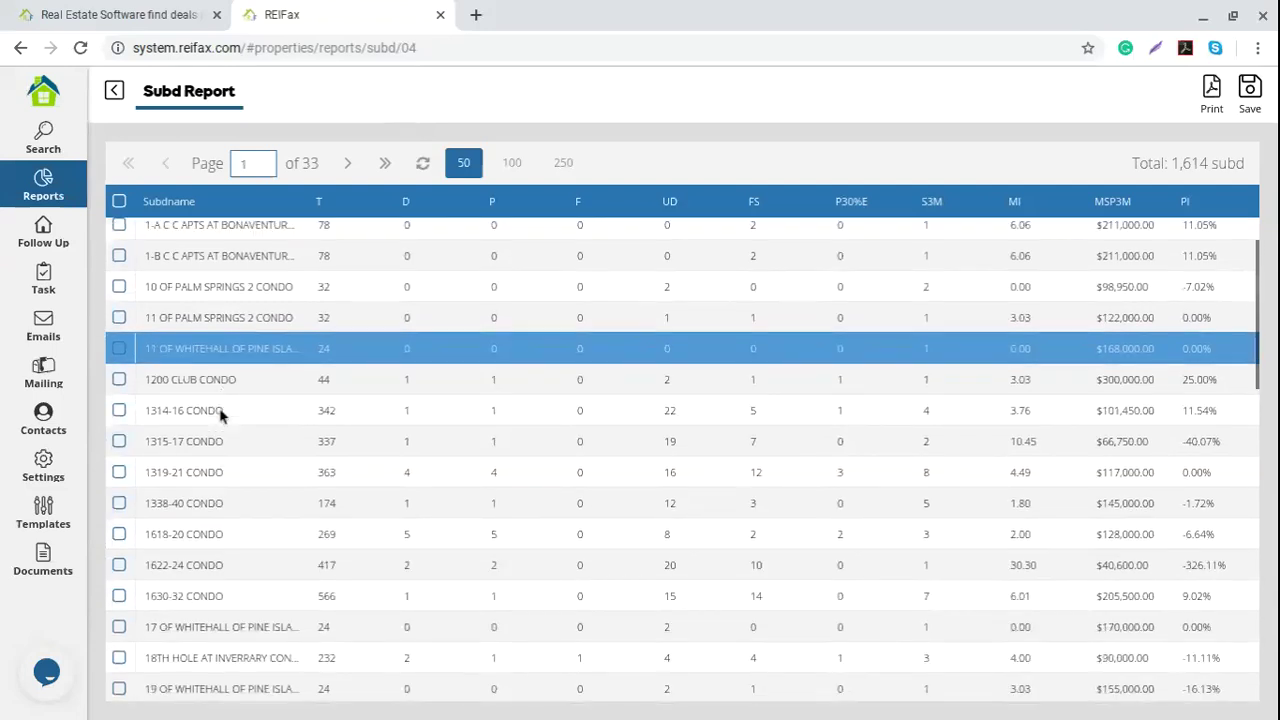
{"action": "scroll", "coordinate": [277, 415], "scroll_direction": "down", "scroll_amount": 2}
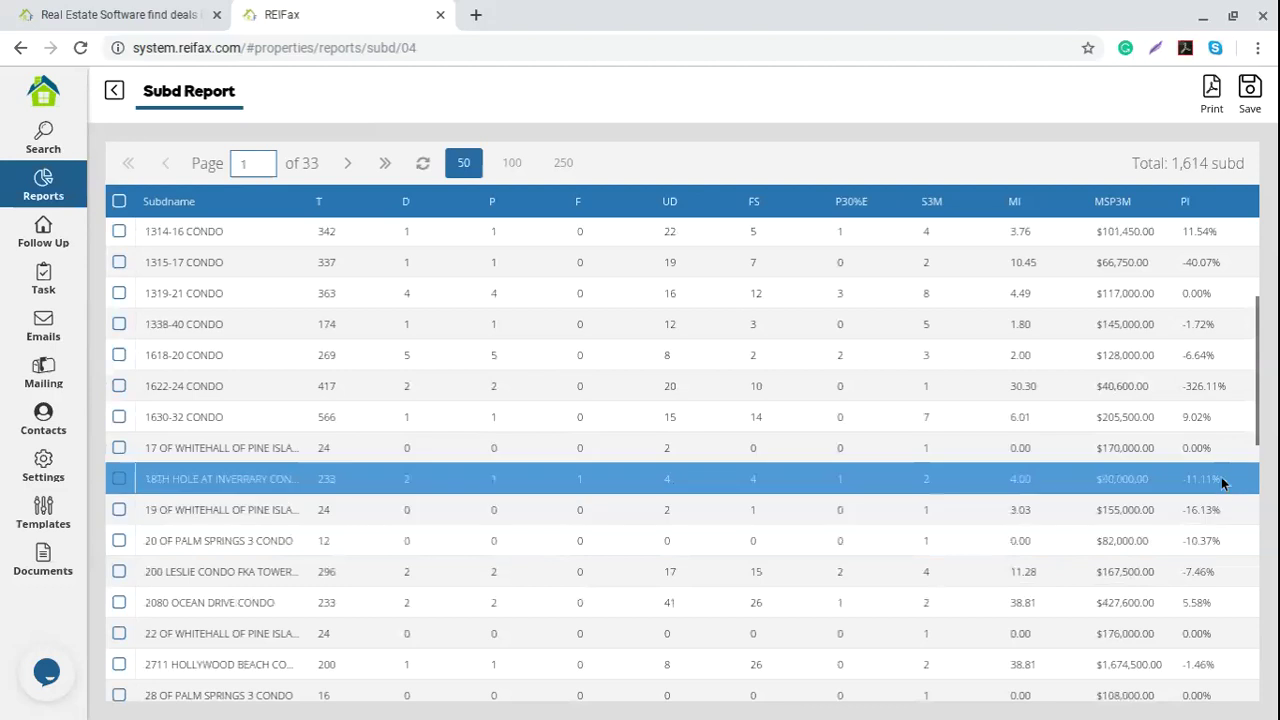
{"action": "scroll", "coordinate": [1219, 470], "scroll_direction": "down", "scroll_amount": 1}
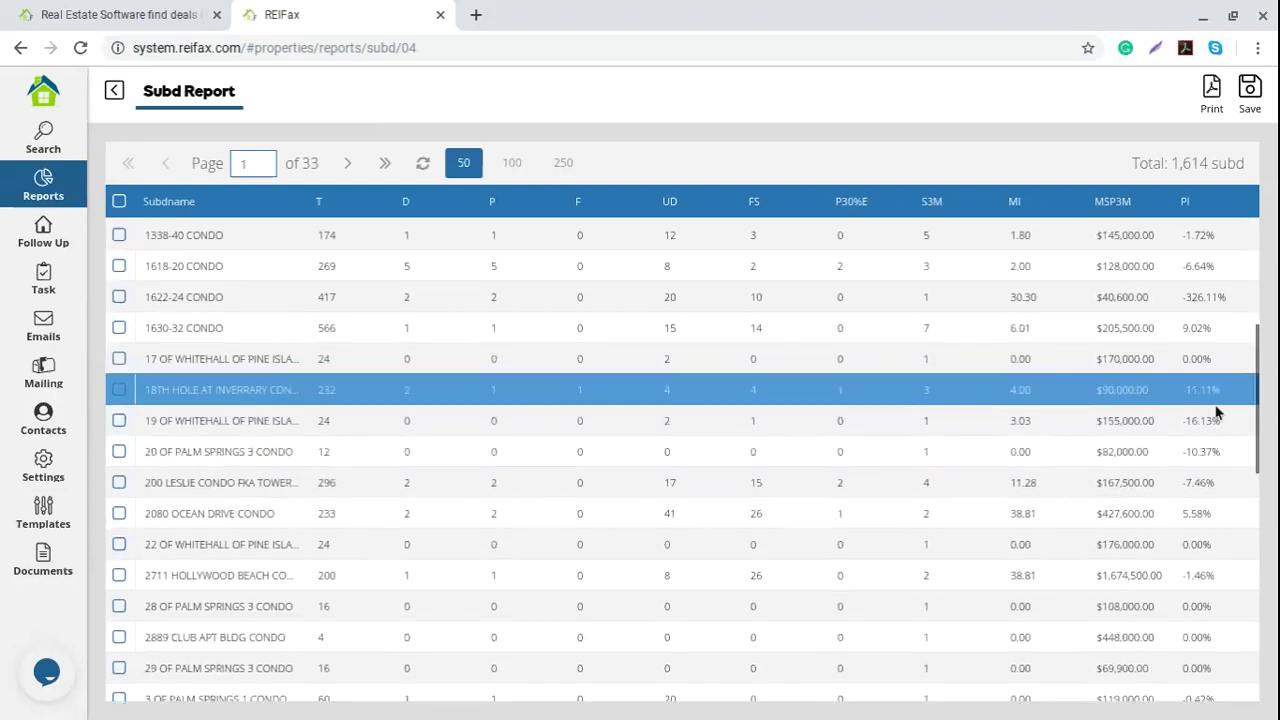
{"action": "scroll", "coordinate": [1218, 407], "scroll_direction": "down", "scroll_amount": 1}
{"action": "scroll", "coordinate": [1218, 411], "scroll_direction": "down", "scroll_amount": 3}
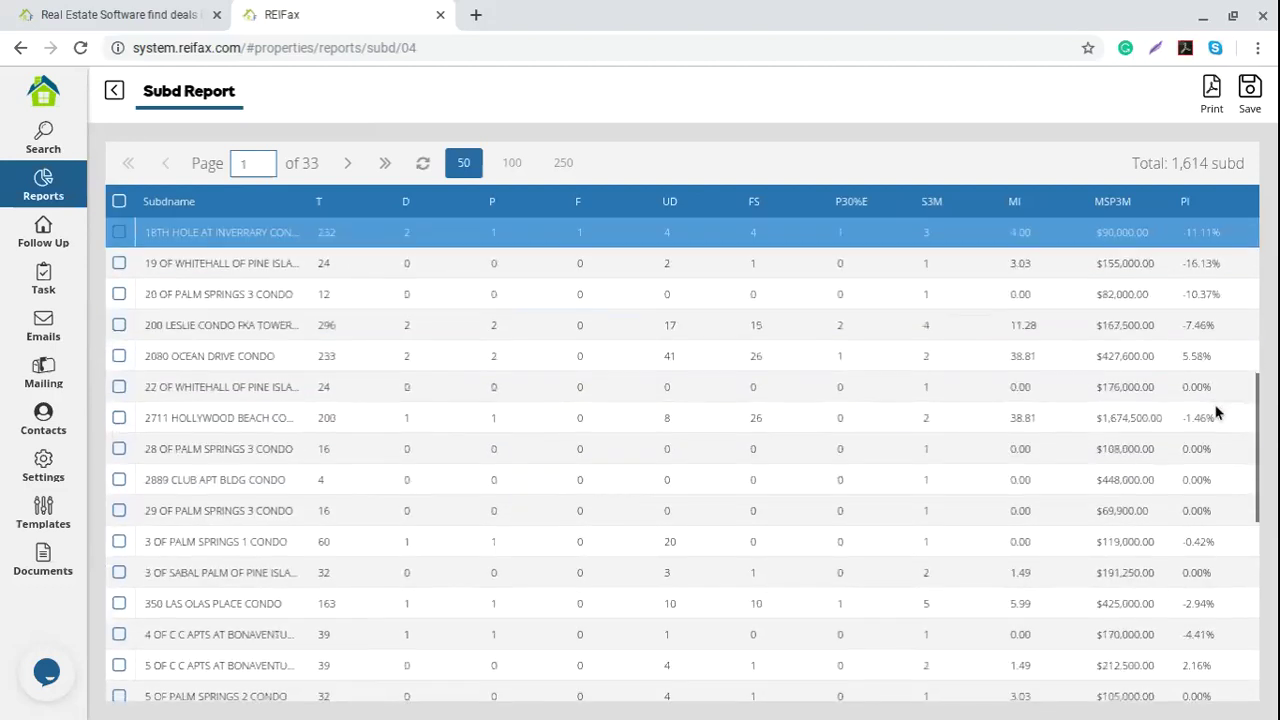
{"action": "scroll", "coordinate": [1217, 411], "scroll_direction": "down", "scroll_amount": 2}
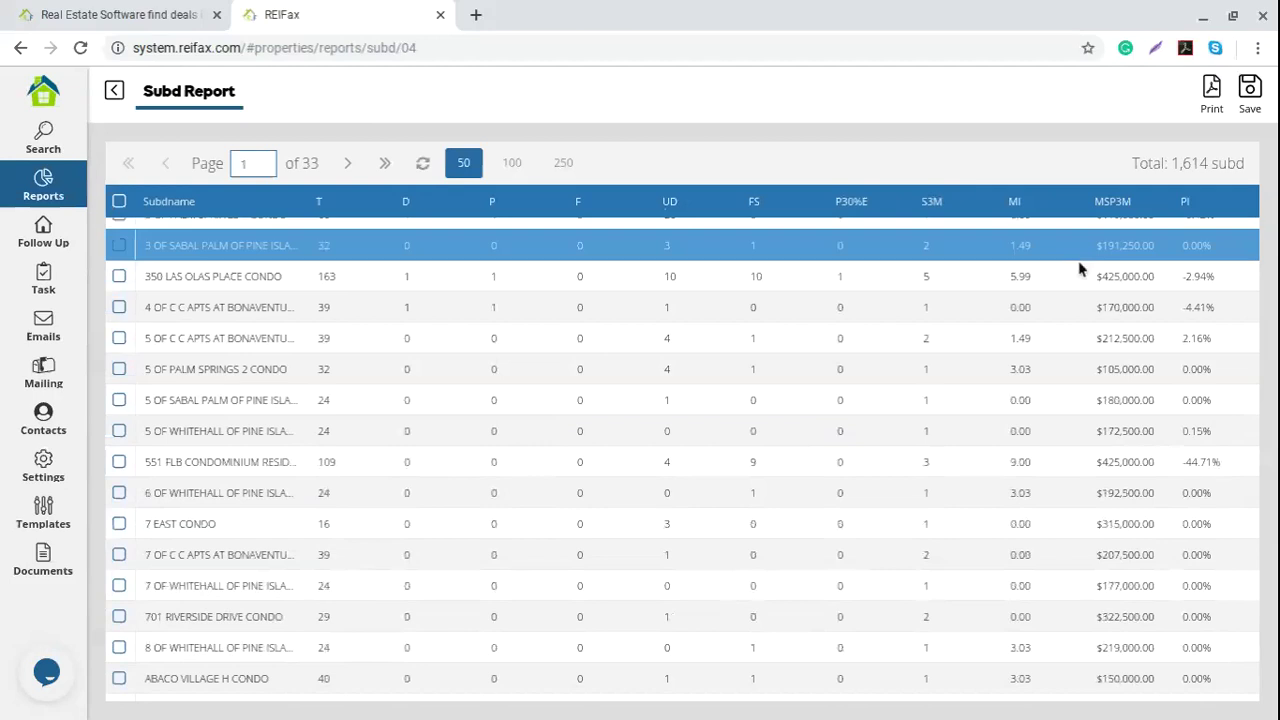
{"action": "scroll", "coordinate": [1129, 510], "scroll_direction": "down", "scroll_amount": 3}
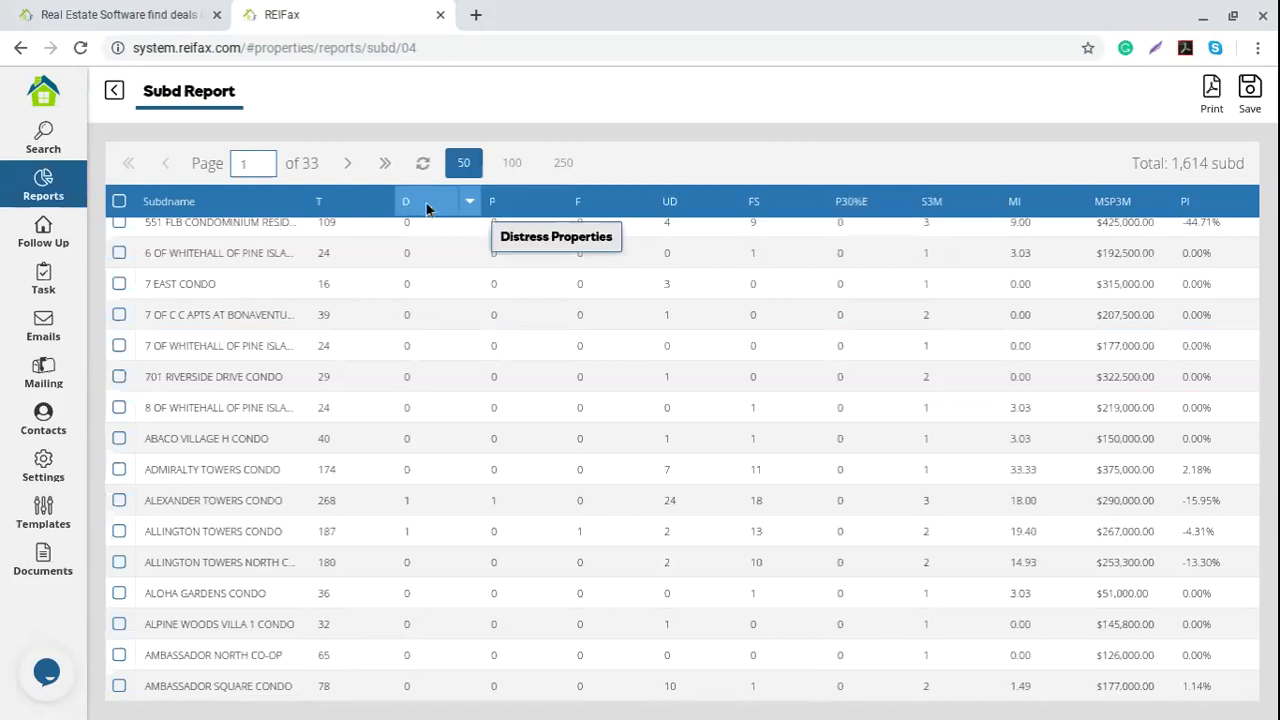
{"action": "scroll", "coordinate": [369, 406], "scroll_direction": "up", "scroll_amount": 5}
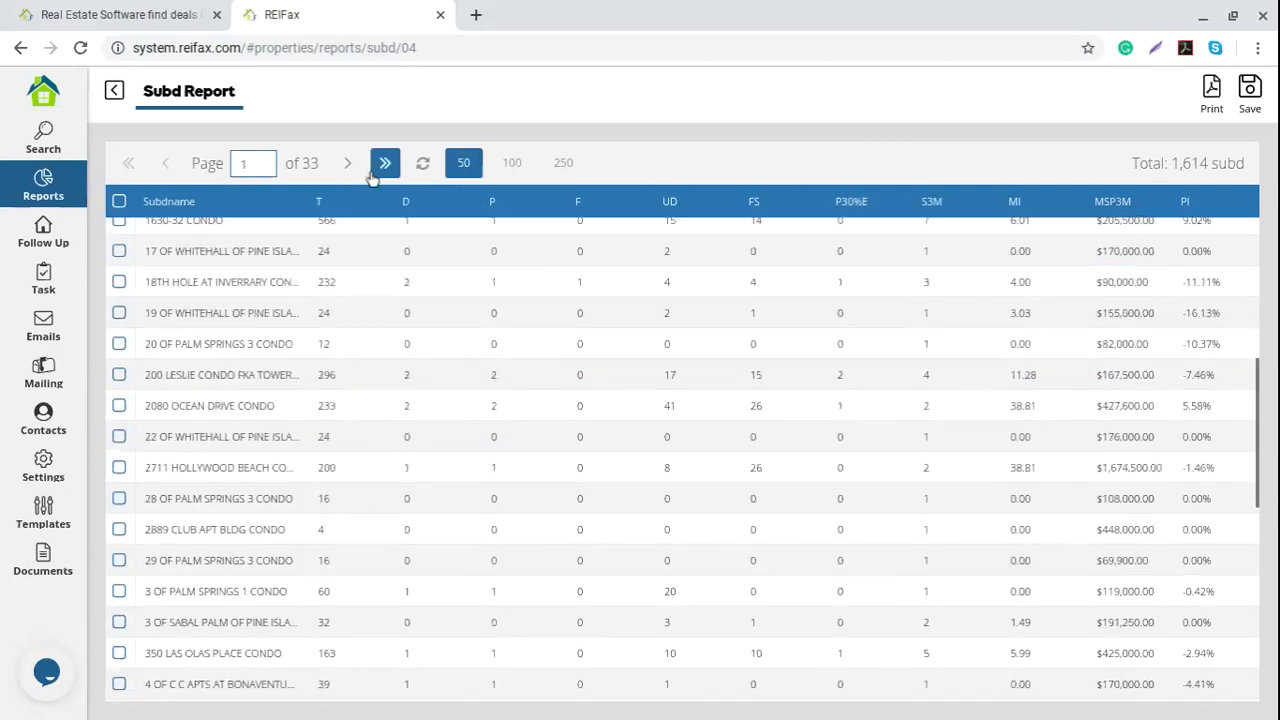
{"action": "left_click", "coordinate": [568, 168]}
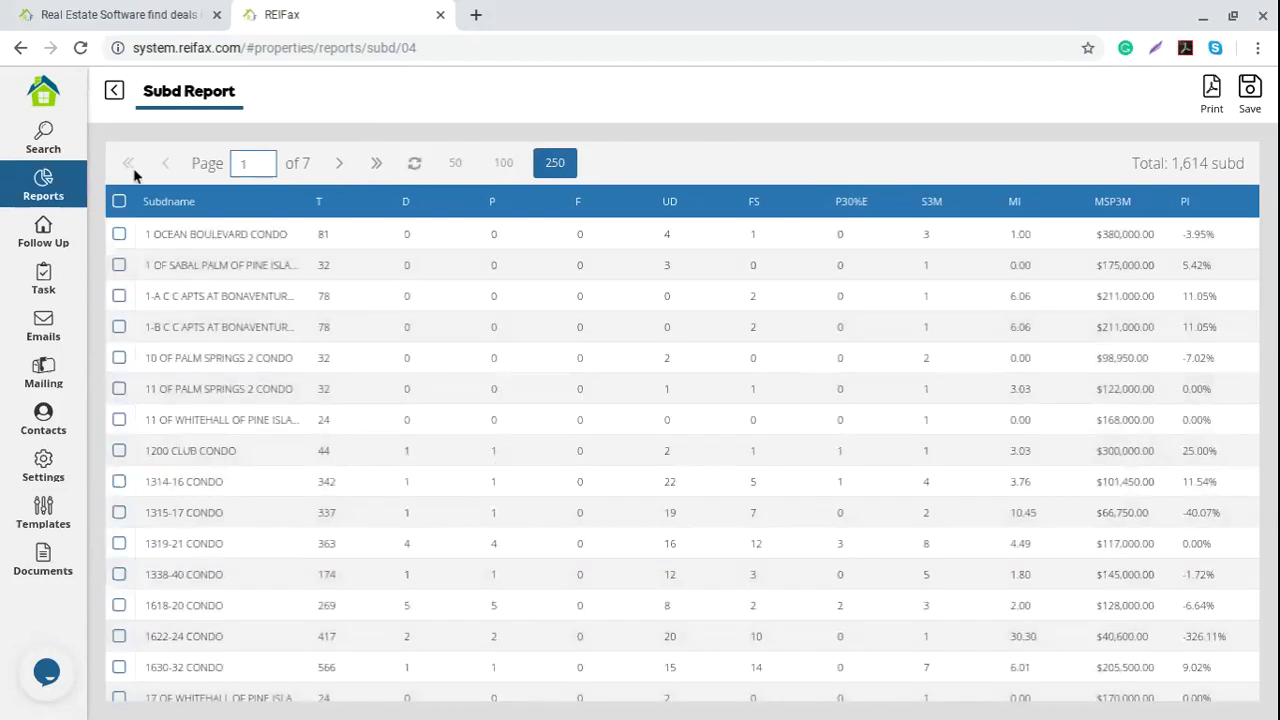
{"action": "left_click", "coordinate": [119, 202]}
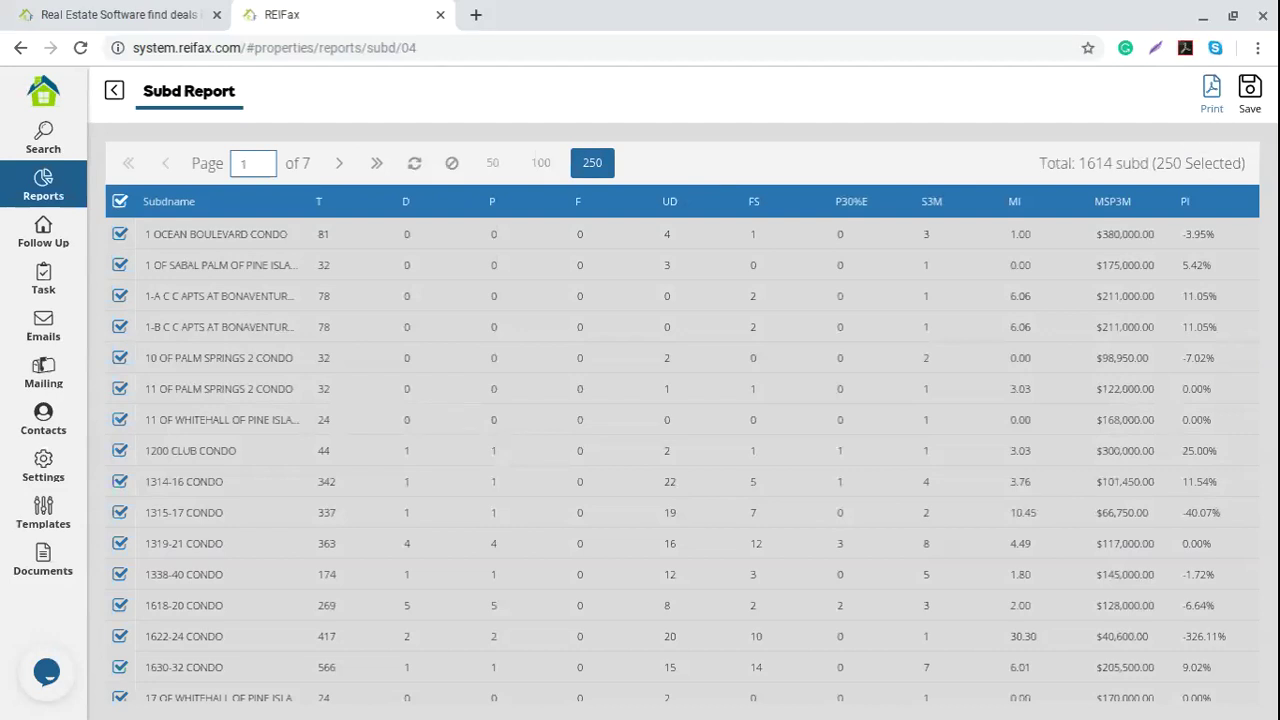
Step: Save the selected subdivisions as 'subd r webinar', dismiss the confirmation, and return to the Control Panel
{"action": "left_click", "coordinate": [1251, 91]}
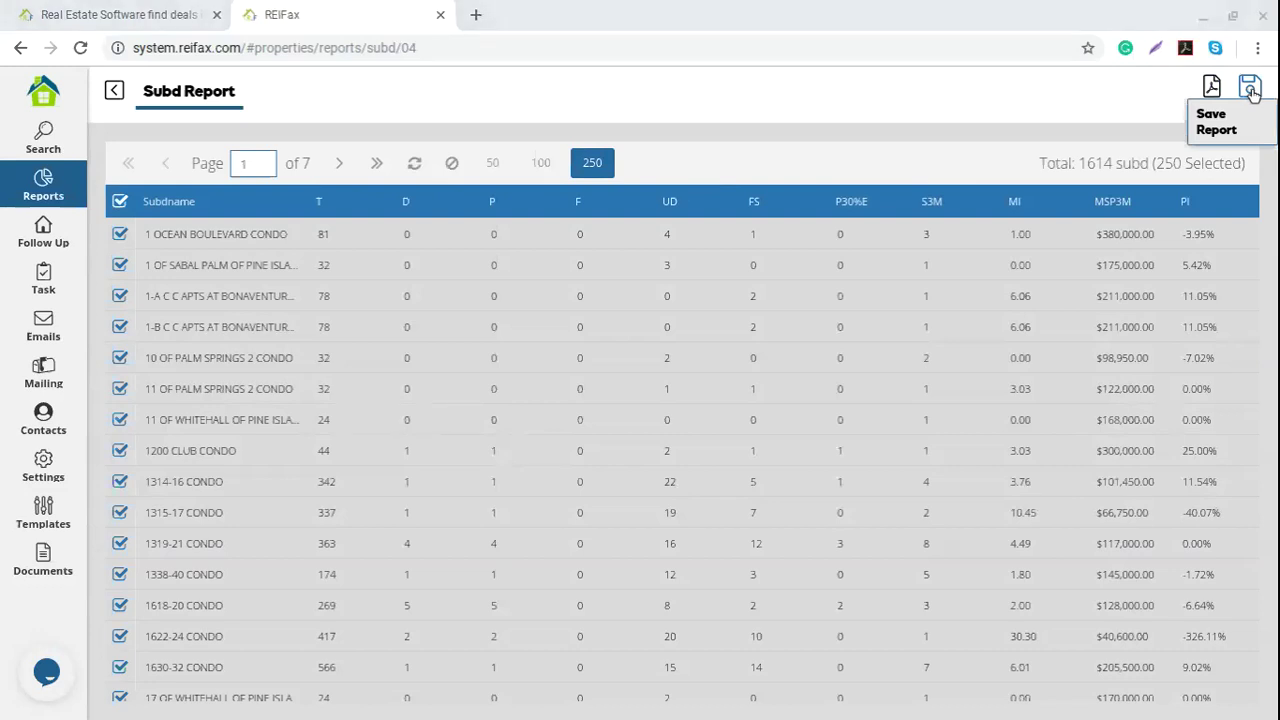
{"action": "left_click", "coordinate": [623, 395]}
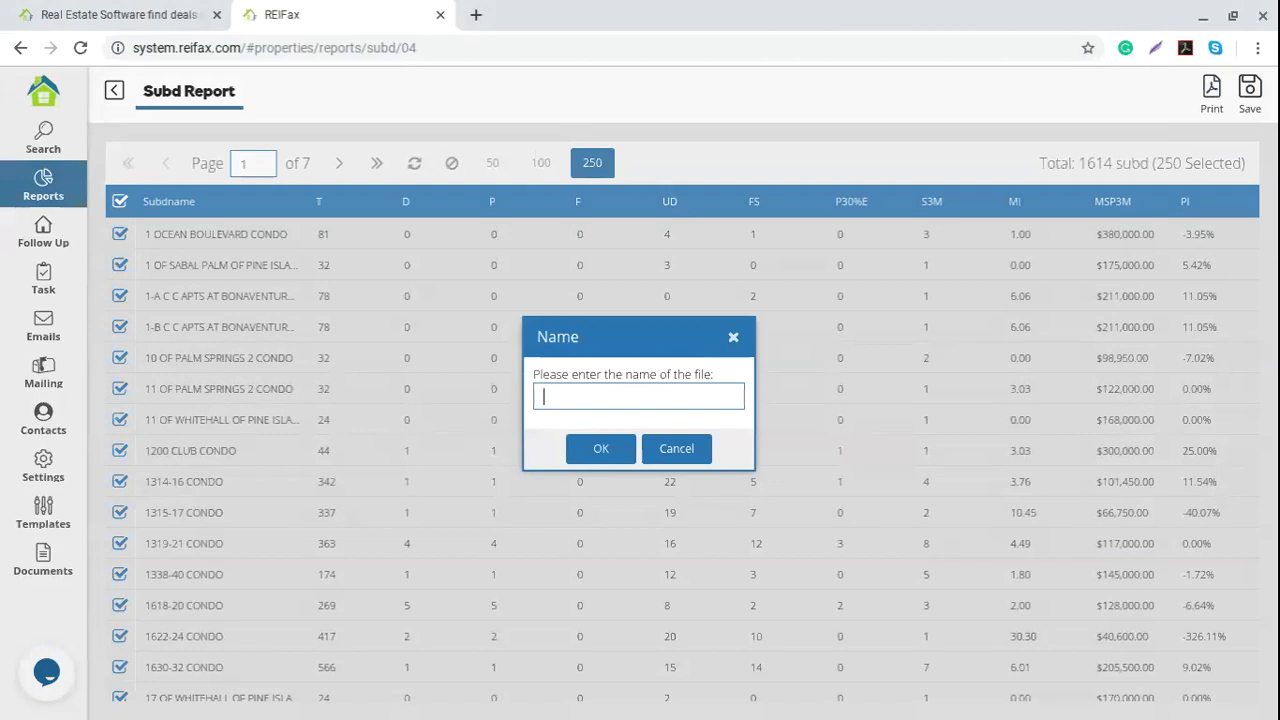
{"action": "type", "text": "subd r webinar"}
{"action": "left_click", "coordinate": [617, 449]}
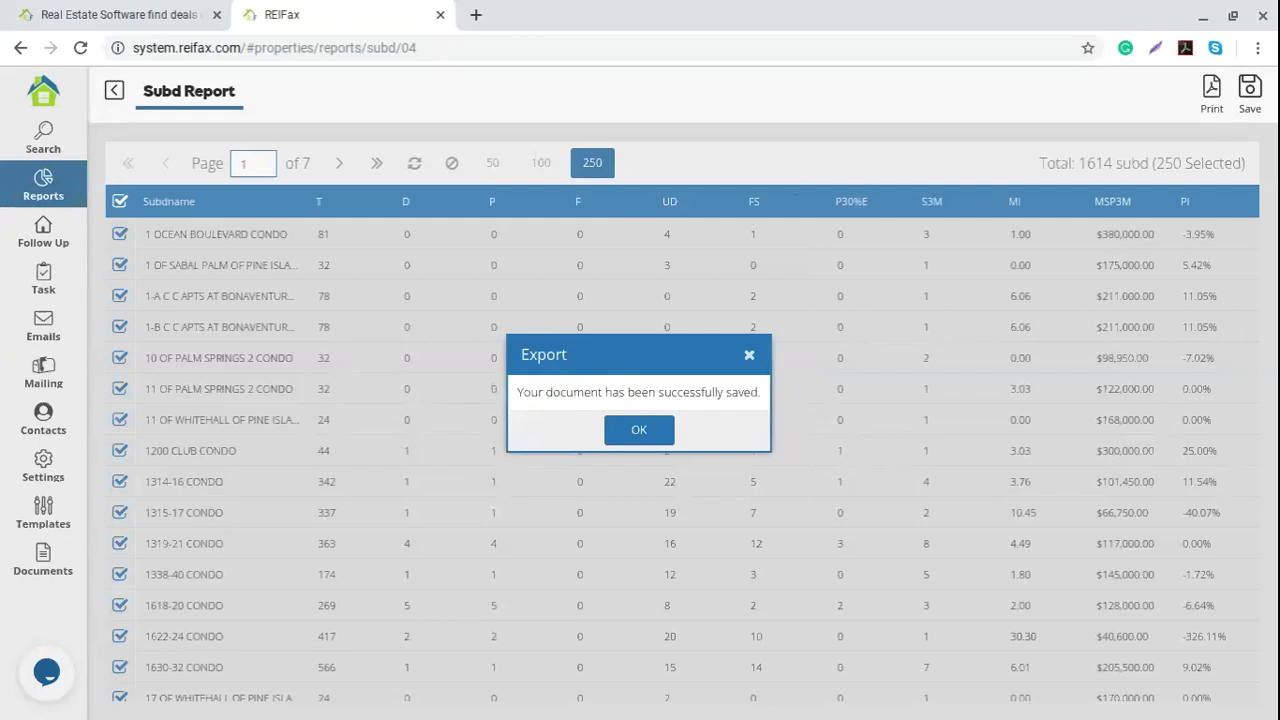
{"action": "left_click", "coordinate": [639, 430]}
{"action": "left_click", "coordinate": [44, 92]}
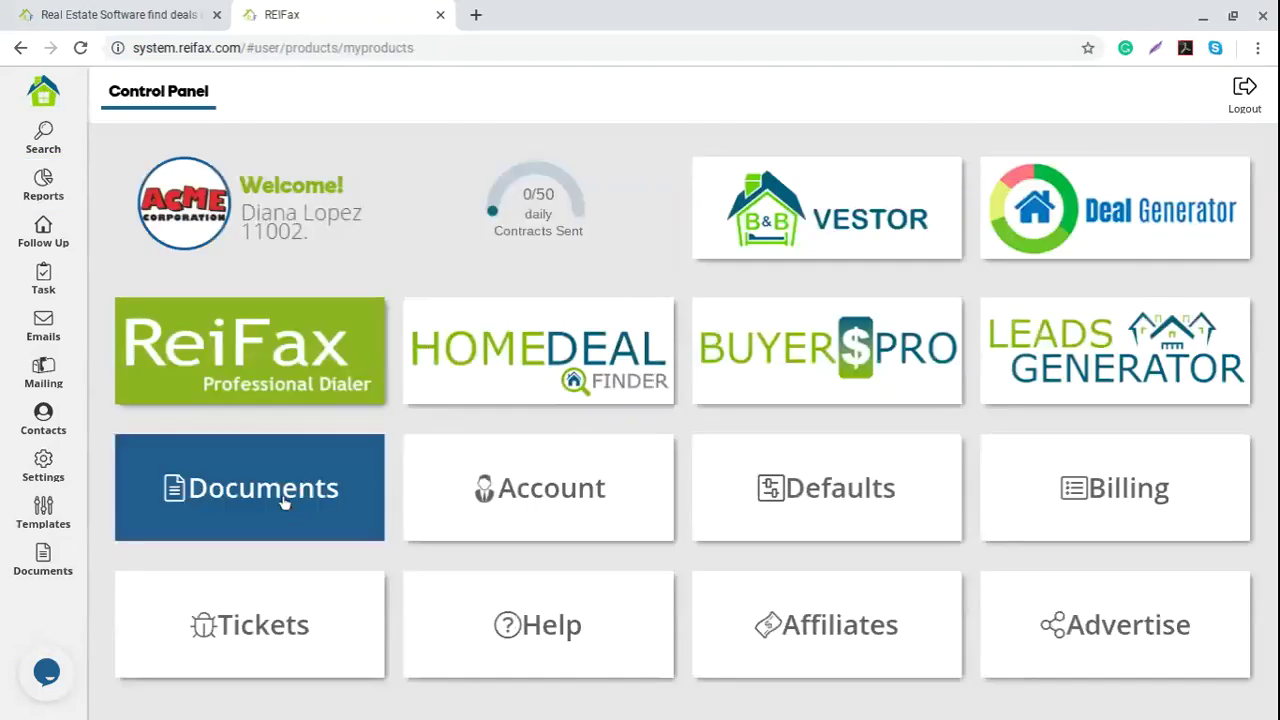
Step: Open the saved 'subd r webinar' report from the Documents list in a new tab
{"action": "left_click", "coordinate": [283, 503]}
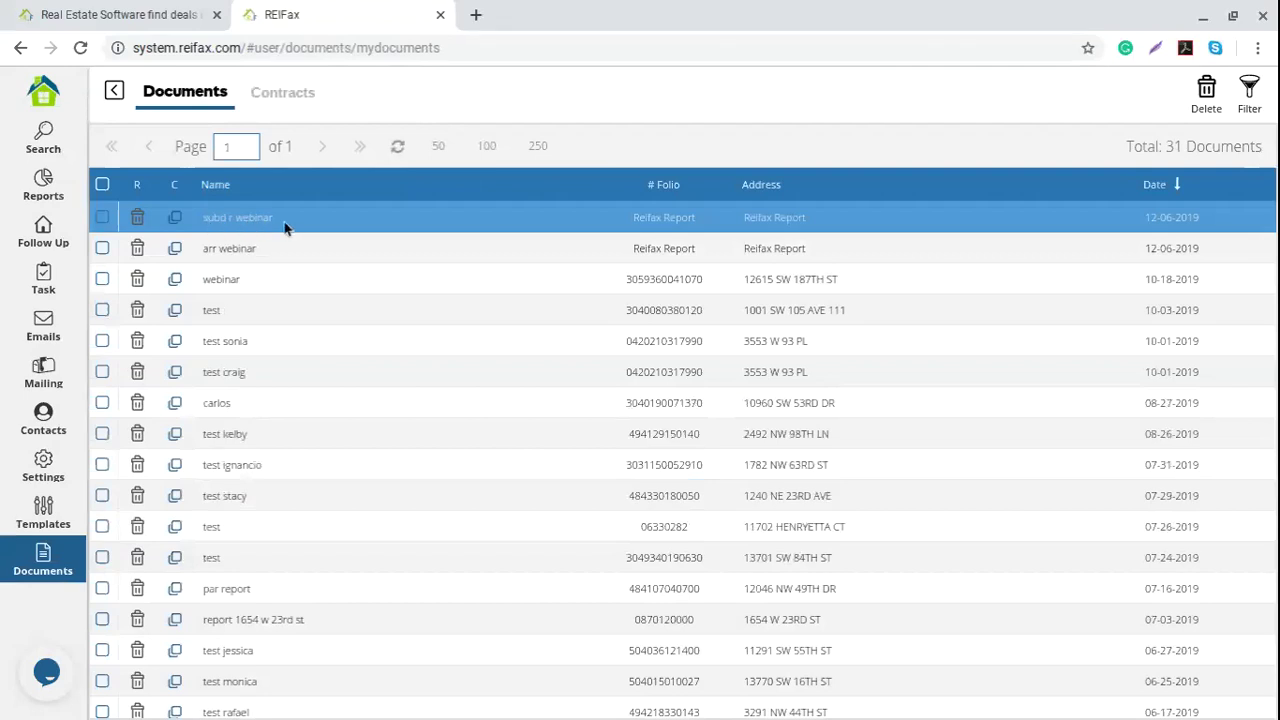
{"action": "left_click", "coordinate": [364, 210]}
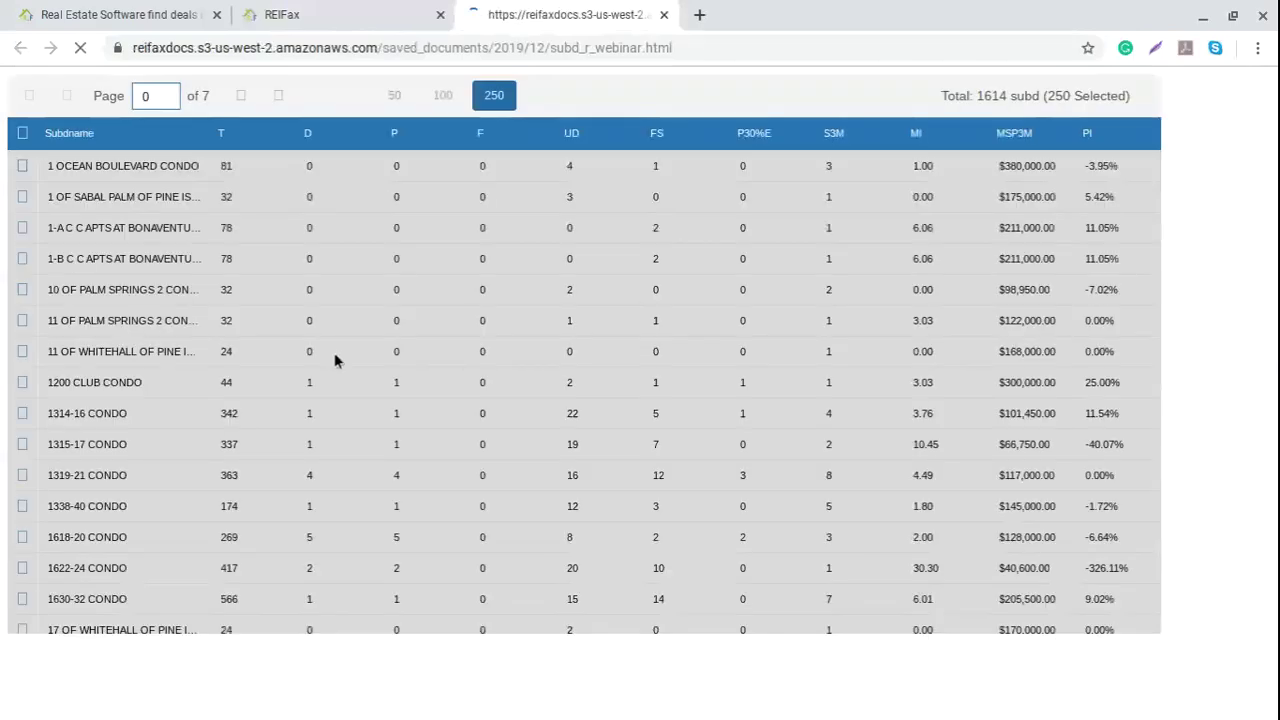
Step: Scroll through the saved subdivision report, then close its tab to return to Documents
{"action": "scroll", "coordinate": [491, 293], "scroll_direction": "down", "scroll_amount": 3}
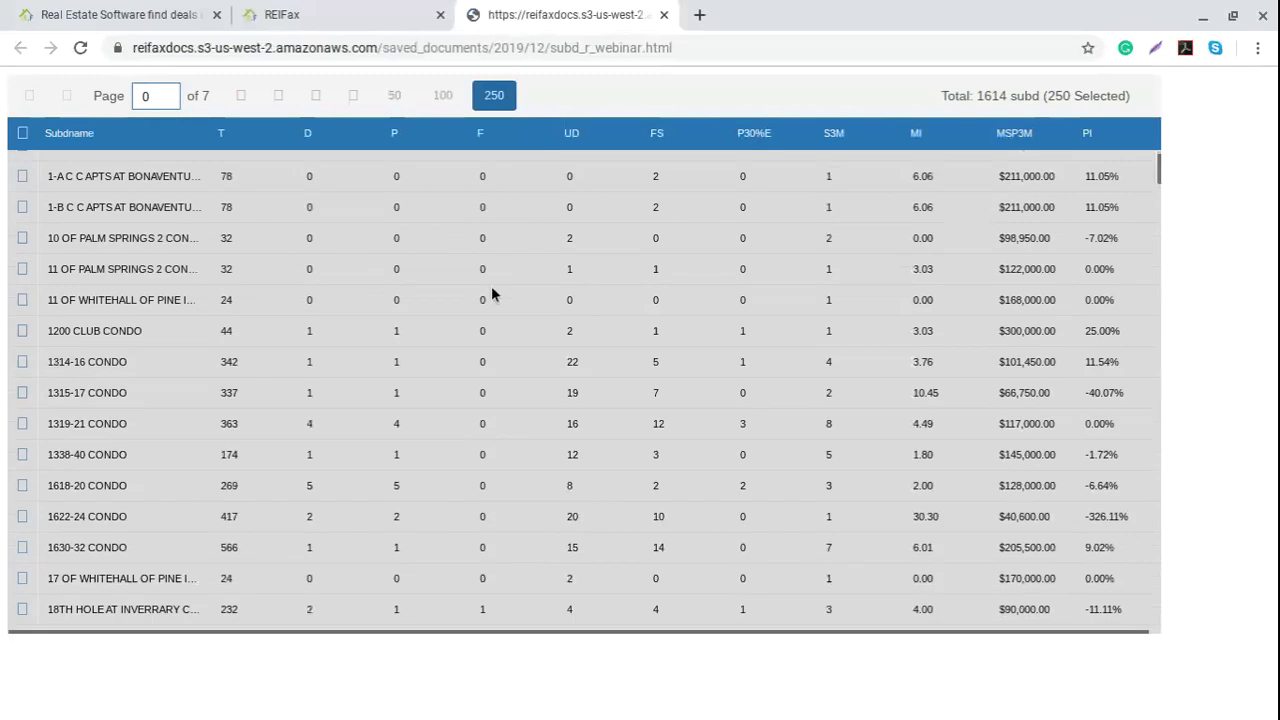
{"action": "scroll", "coordinate": [491, 286], "scroll_direction": "down", "scroll_amount": 3}
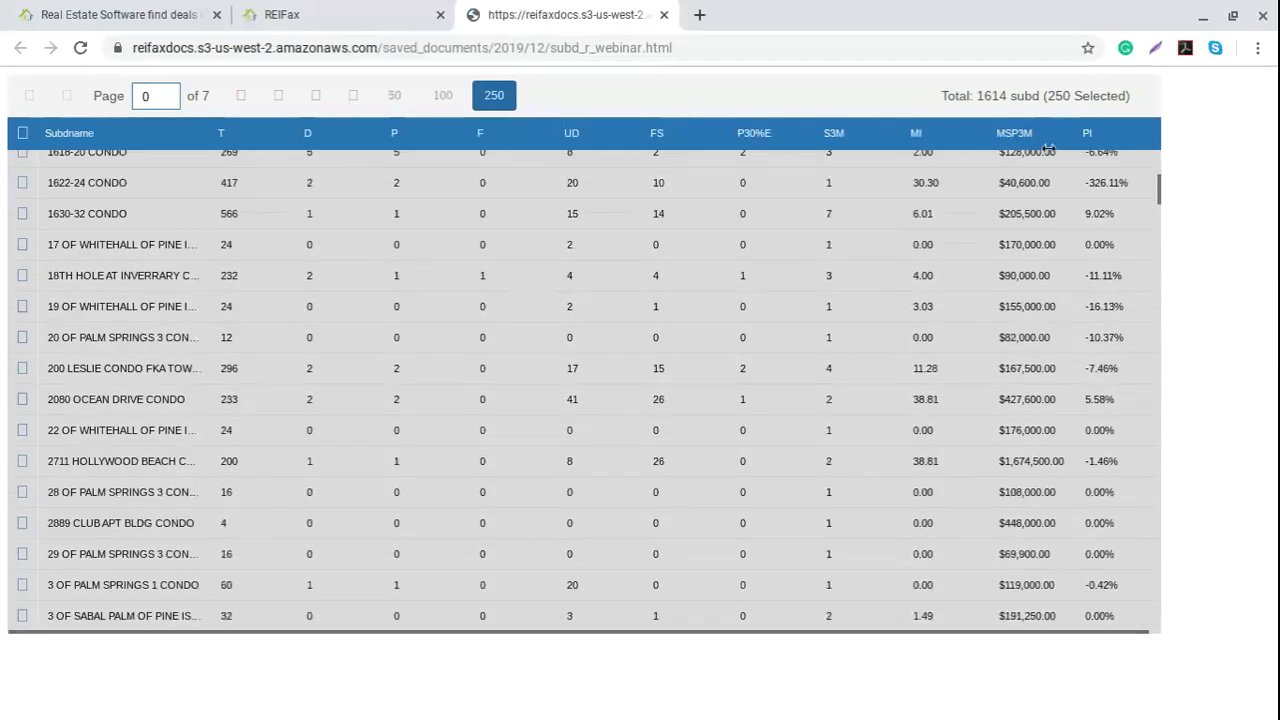
{"action": "scroll", "coordinate": [471, 286], "scroll_direction": "down", "scroll_amount": 3}
{"action": "scroll", "coordinate": [470, 287], "scroll_direction": "down", "scroll_amount": 10}
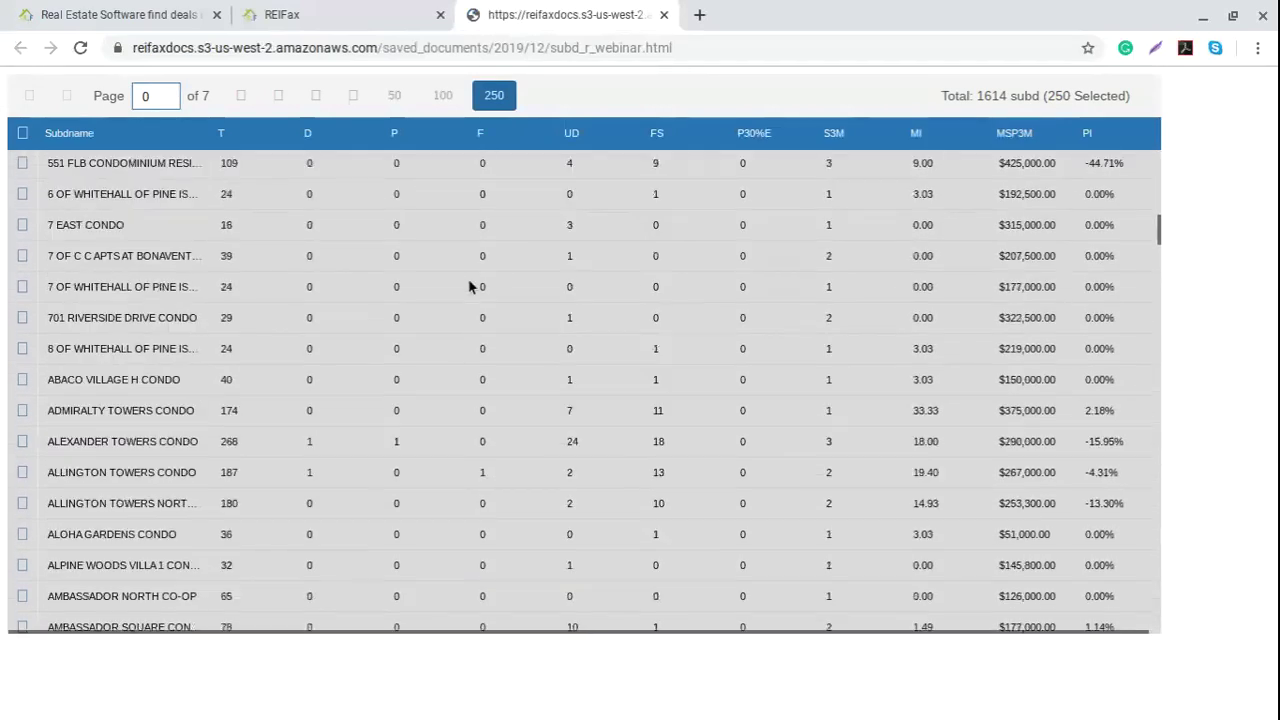
{"action": "scroll", "coordinate": [470, 287], "scroll_direction": "down", "scroll_amount": 6}
{"action": "scroll", "coordinate": [470, 287], "scroll_direction": "up", "scroll_amount": 4}
{"action": "scroll", "coordinate": [470, 287], "scroll_direction": "up", "scroll_amount": 15}
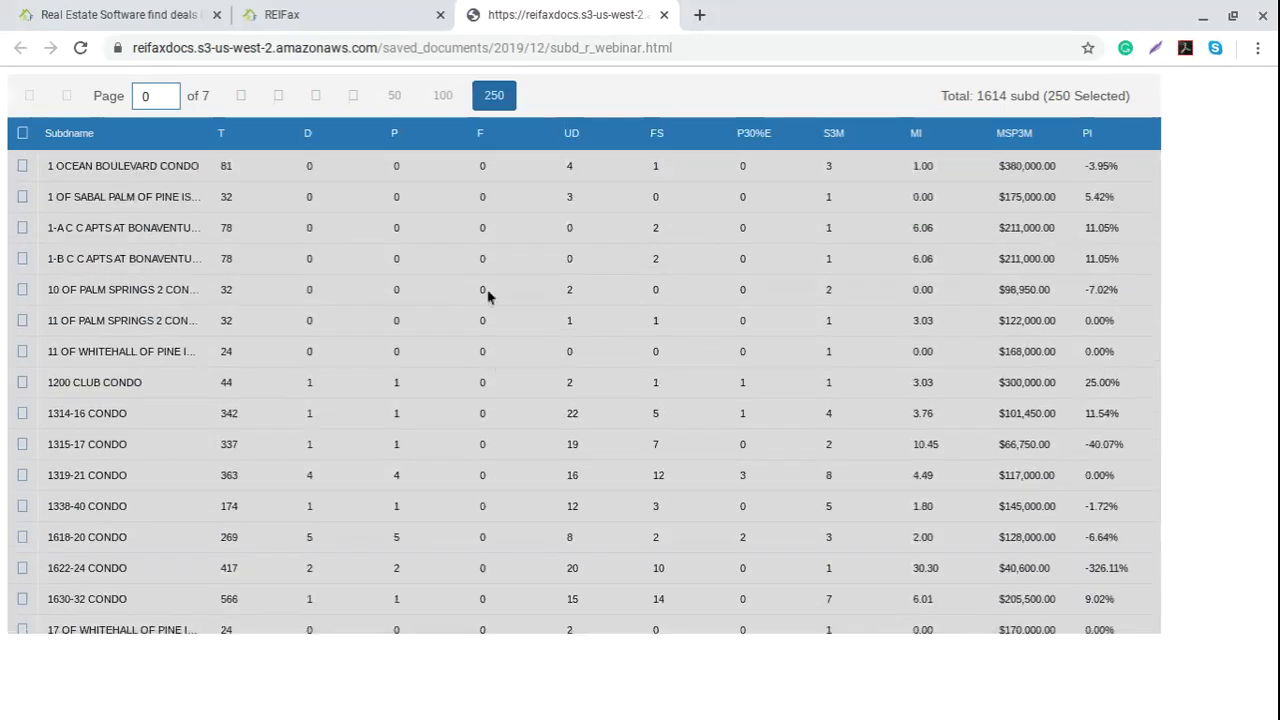
{"action": "left_click", "coordinate": [663, 14]}
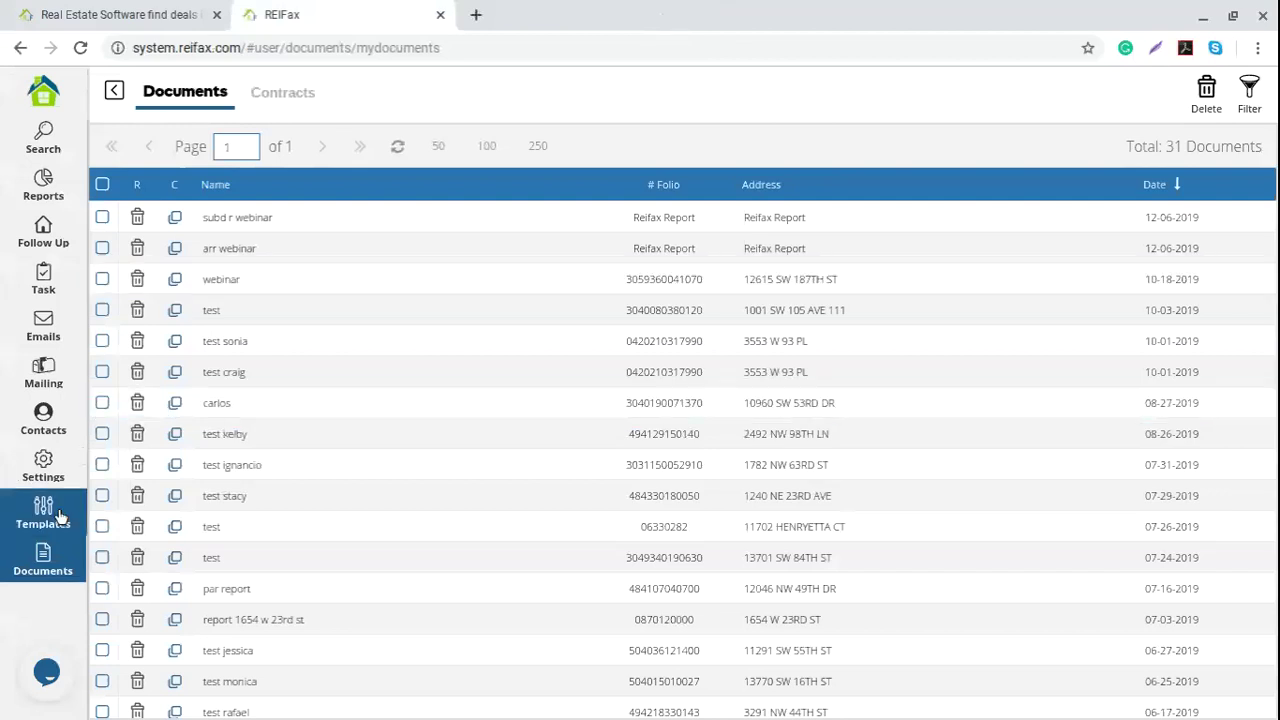
Step: Return to the Subd Report of 1,614 subdivisions and widen its Subdname column
{"action": "left_click", "coordinate": [42, 188]}
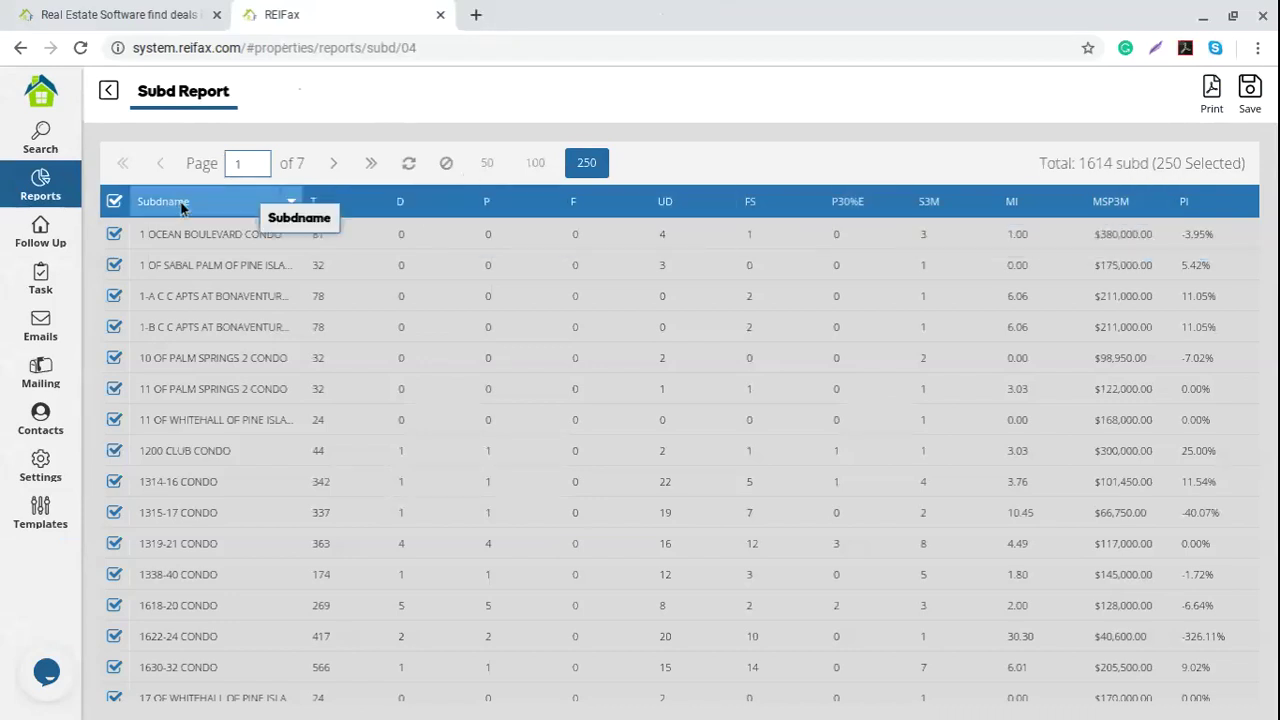
{"action": "scroll", "coordinate": [186, 318], "scroll_direction": "down", "scroll_amount": 3}
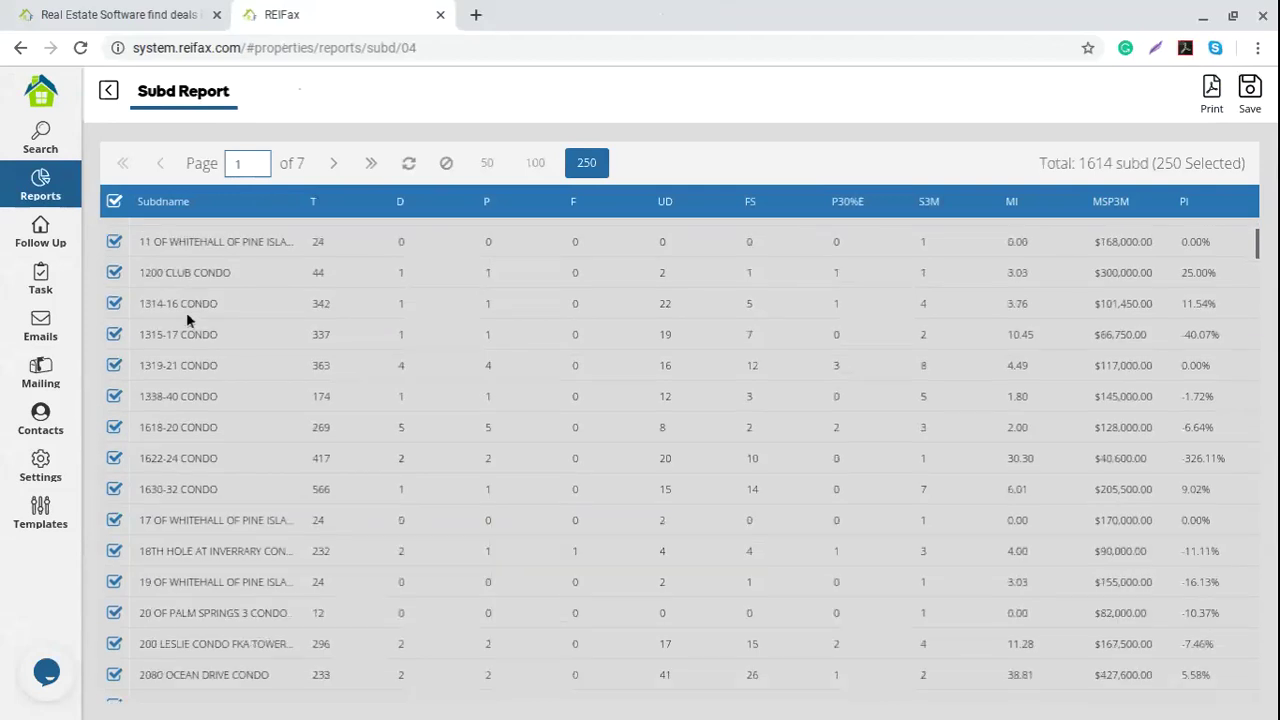
{"action": "scroll", "coordinate": [186, 318], "scroll_direction": "down", "scroll_amount": 2}
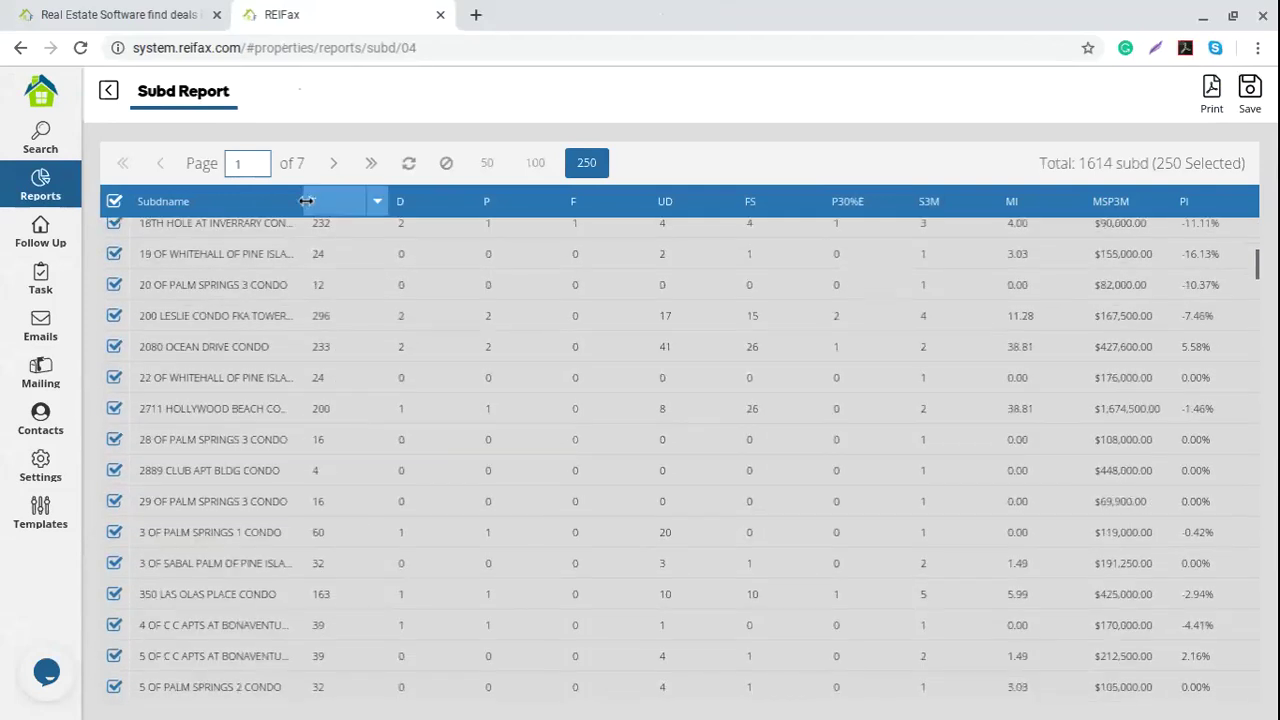
{"action": "left_click_drag", "start_coordinate": [313, 202], "coordinate": [344, 203]}
{"action": "scroll", "coordinate": [243, 351], "scroll_direction": "down", "scroll_amount": 3}
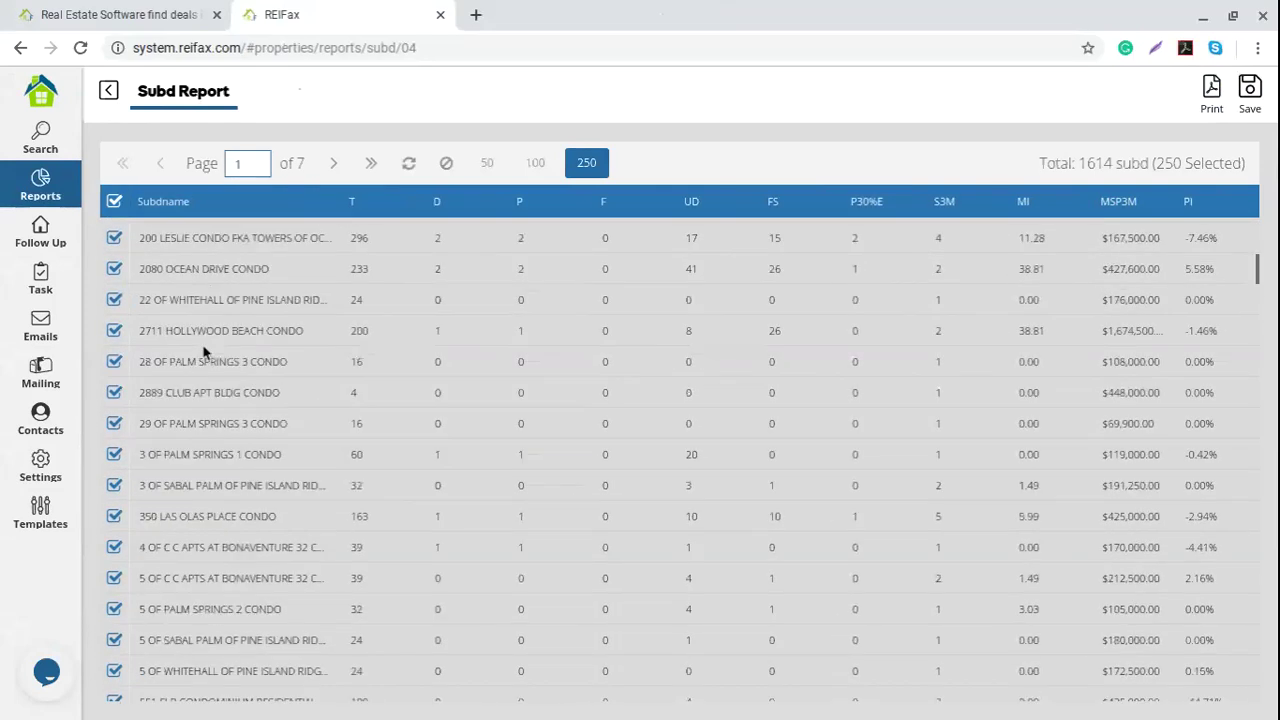
{"action": "scroll", "coordinate": [203, 350], "scroll_direction": "down", "scroll_amount": 4}
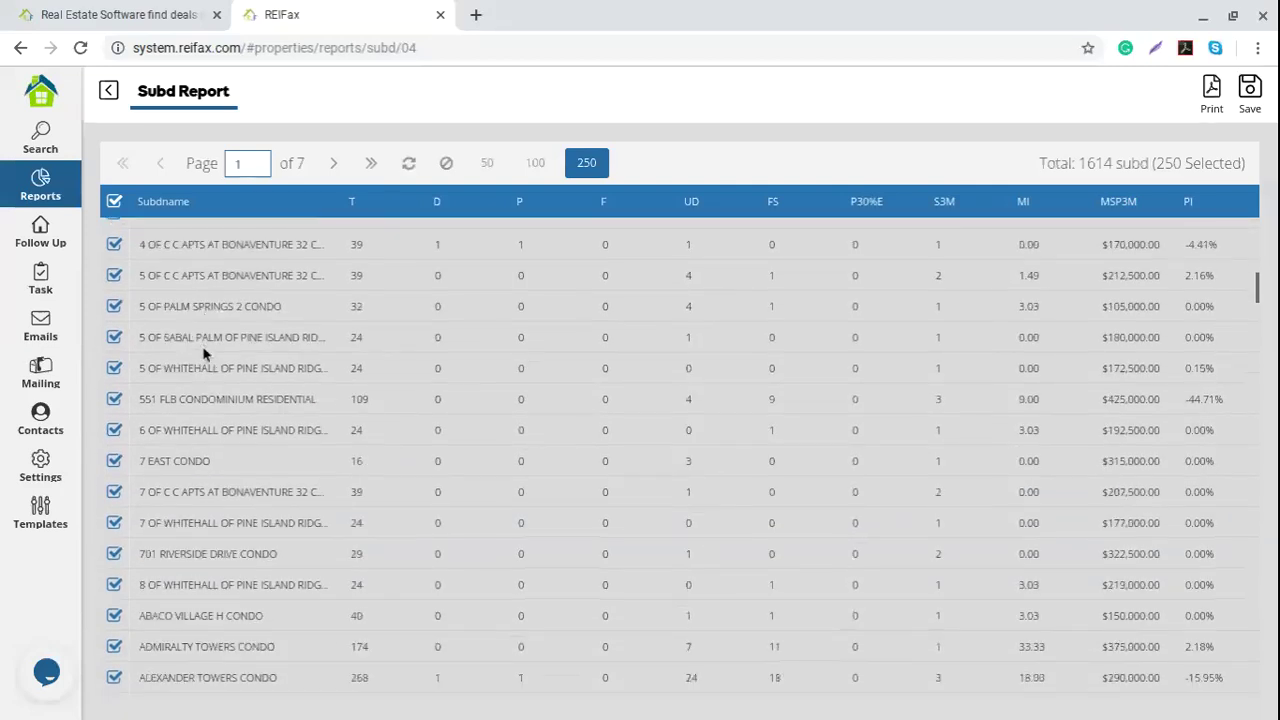
{"action": "scroll", "coordinate": [203, 356], "scroll_direction": "down", "scroll_amount": 2}
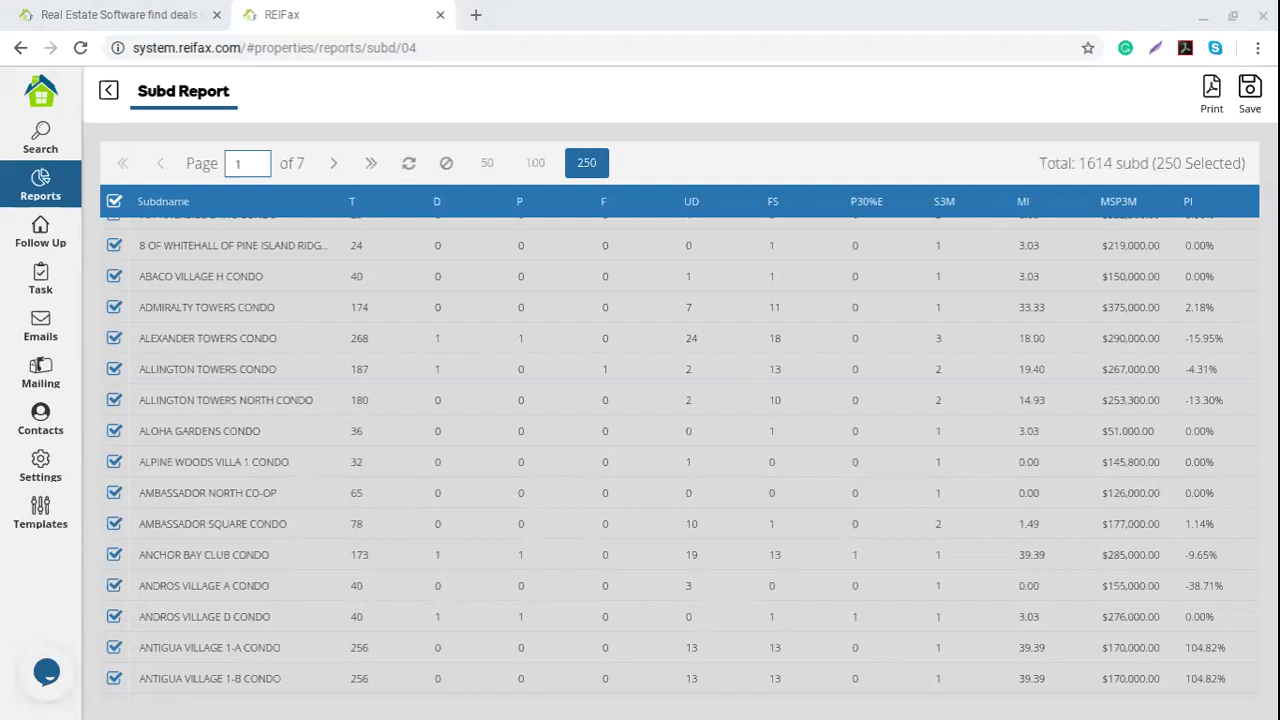
Step: Generate an X-Ray report for the drawn Broward area with property type Multi Family -10
{"action": "left_click", "coordinate": [107, 94]}
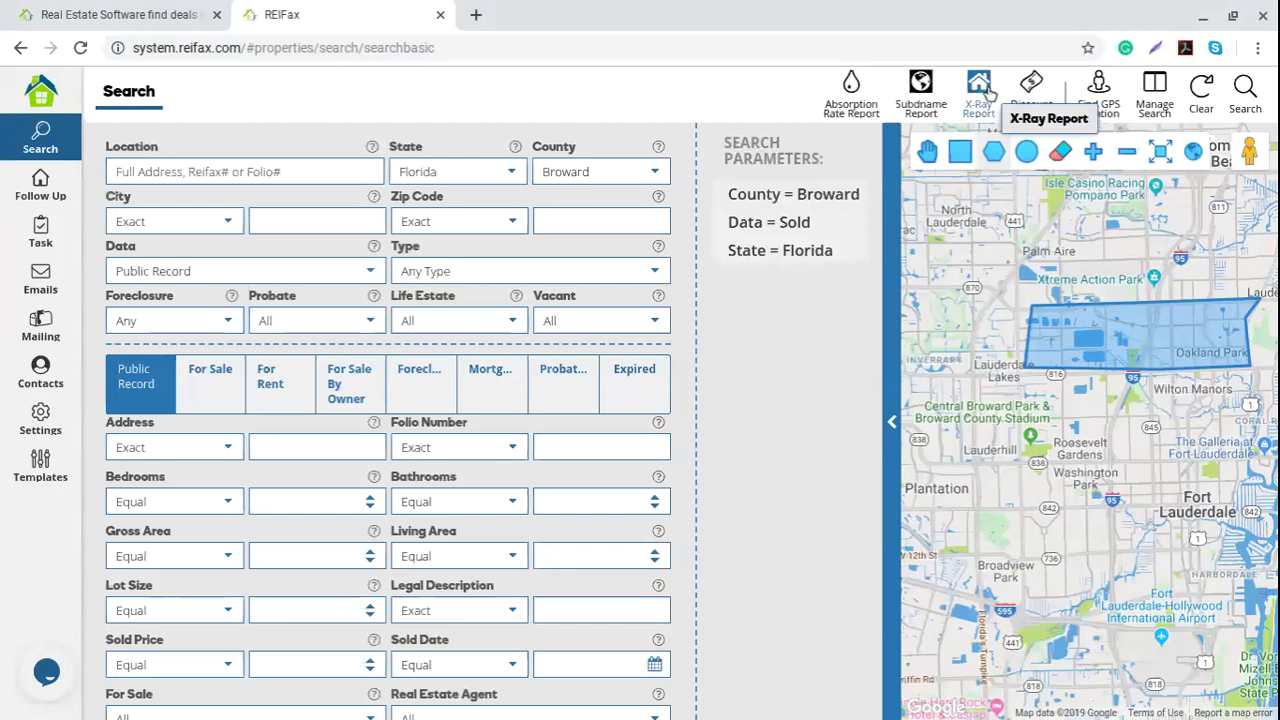
{"action": "left_click", "coordinate": [985, 86]}
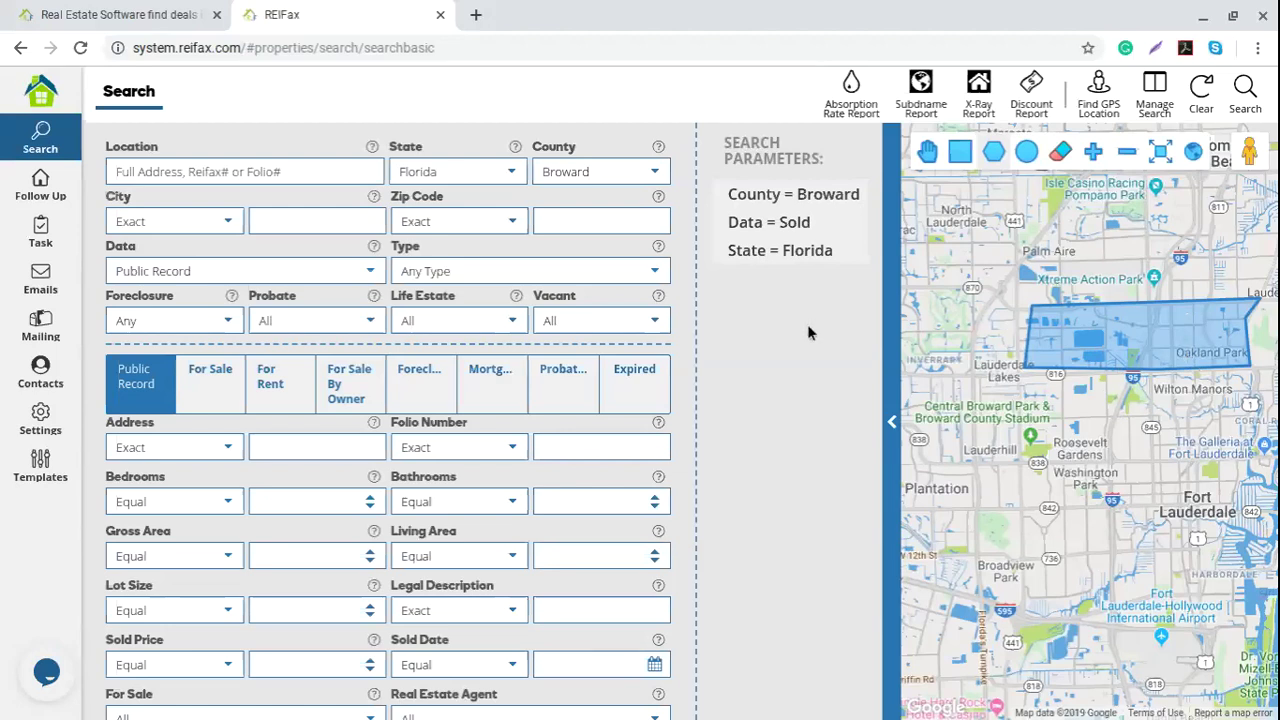
{"action": "left_click", "coordinate": [978, 88]}
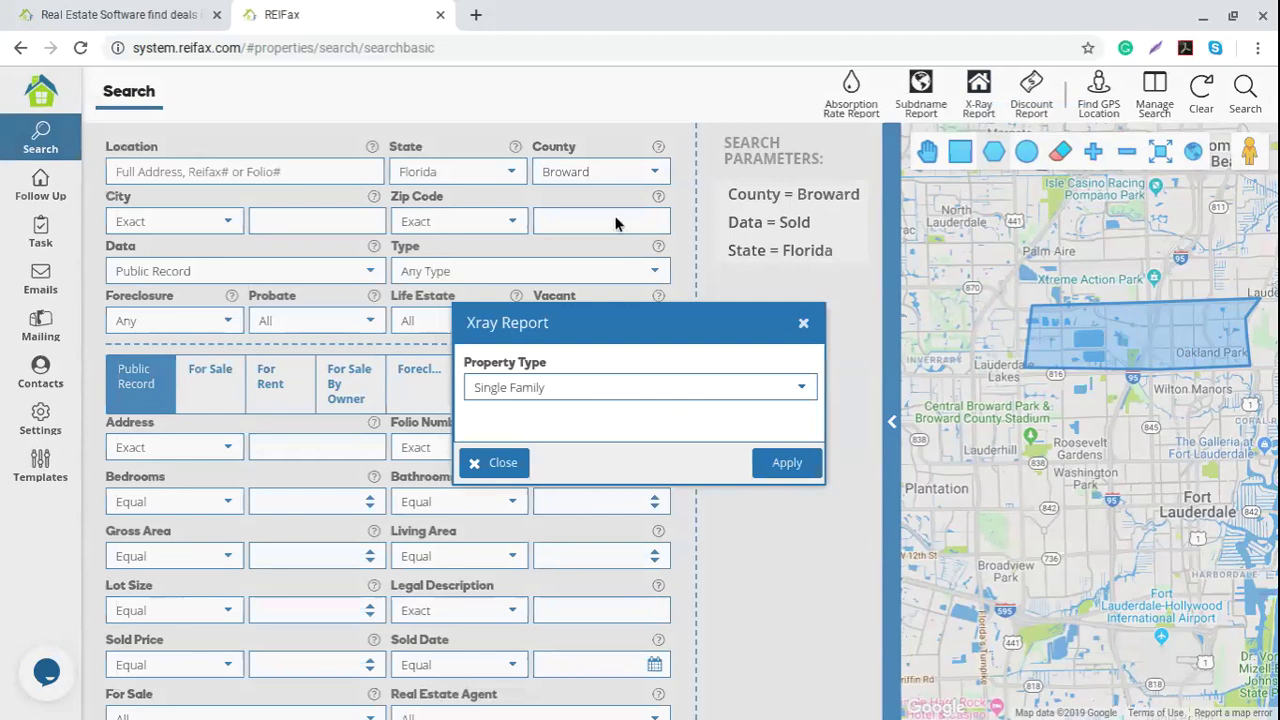
{"action": "left_click", "coordinate": [796, 397]}
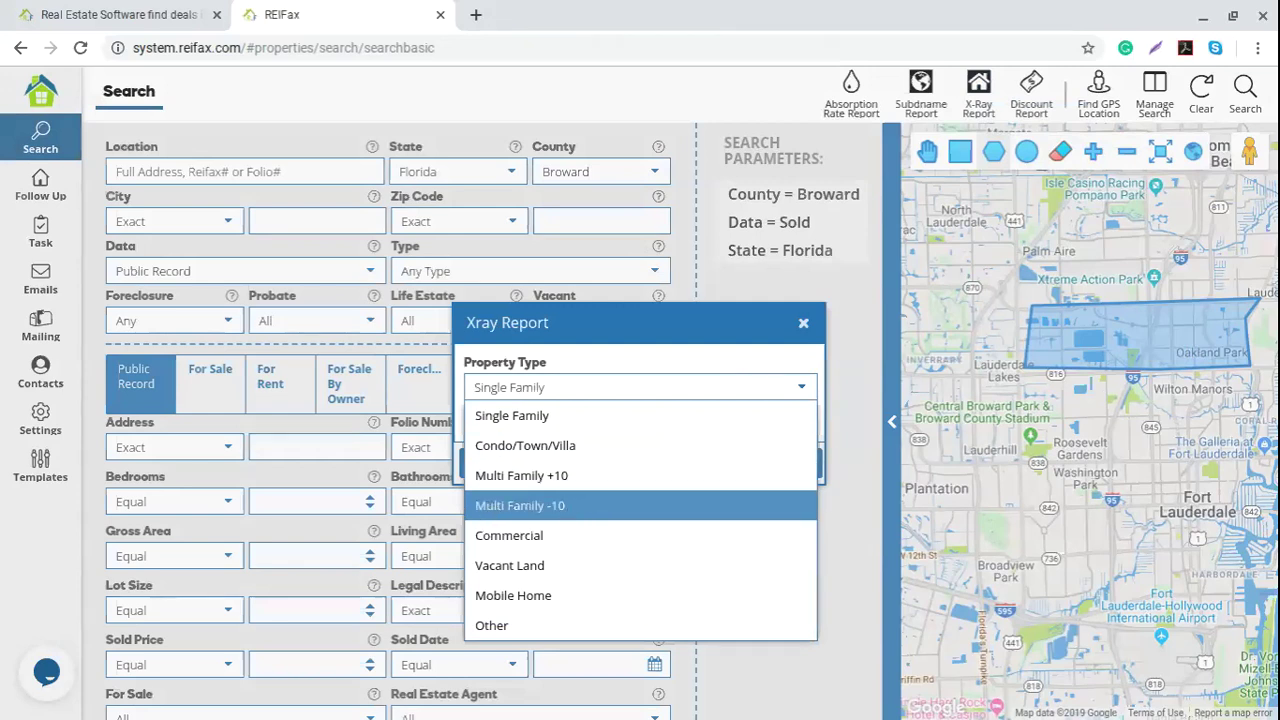
{"action": "left_click", "coordinate": [566, 510]}
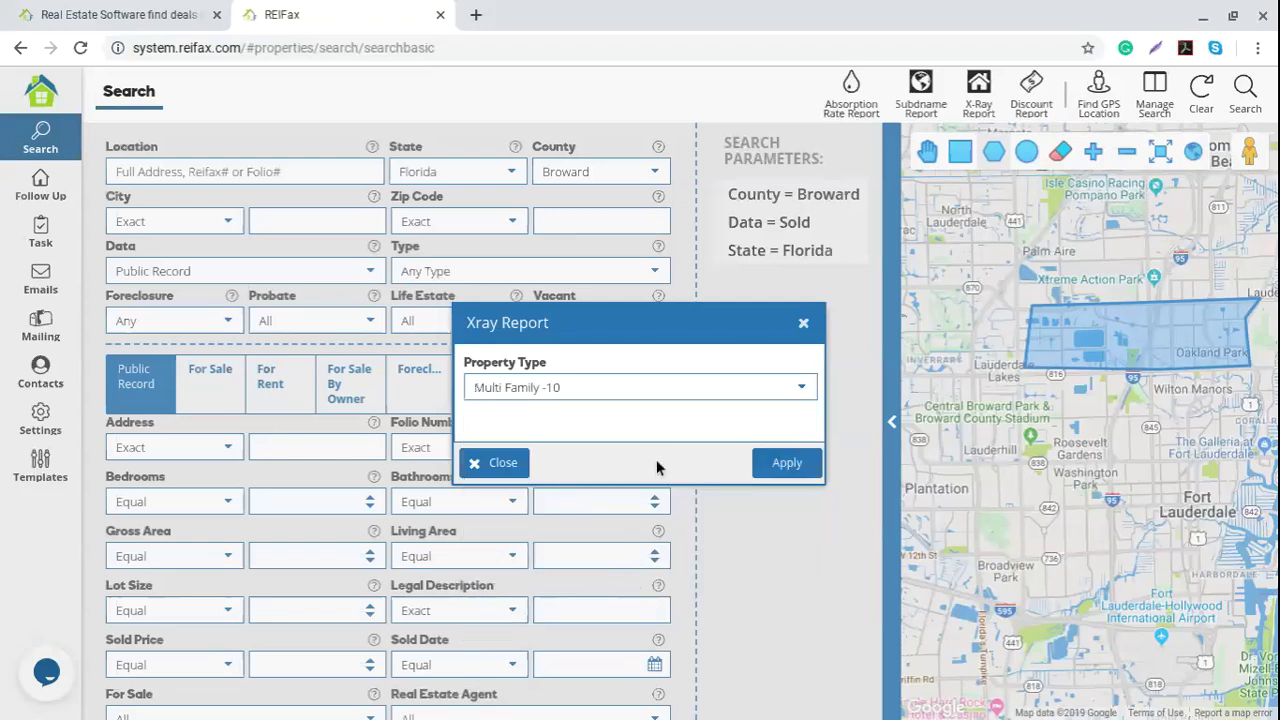
{"action": "left_click", "coordinate": [805, 466]}
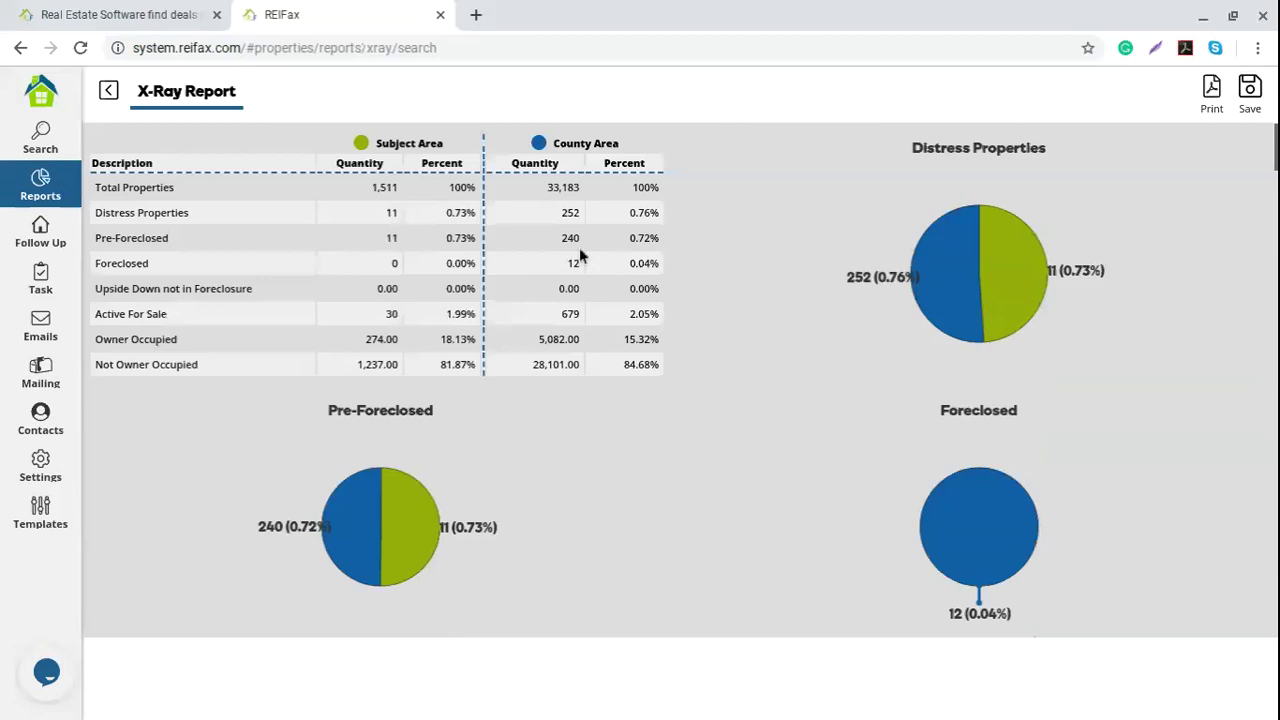
Step: Point out the Subject Area and County Area headings and the distress, foreclosure and for-sale rows
{"action": "left_click_drag", "start_coordinate": [378, 145], "coordinate": [466, 152]}
{"action": "left_click_drag", "start_coordinate": [556, 143], "coordinate": [626, 143]}
{"action": "triple_click", "coordinate": [201, 217]}
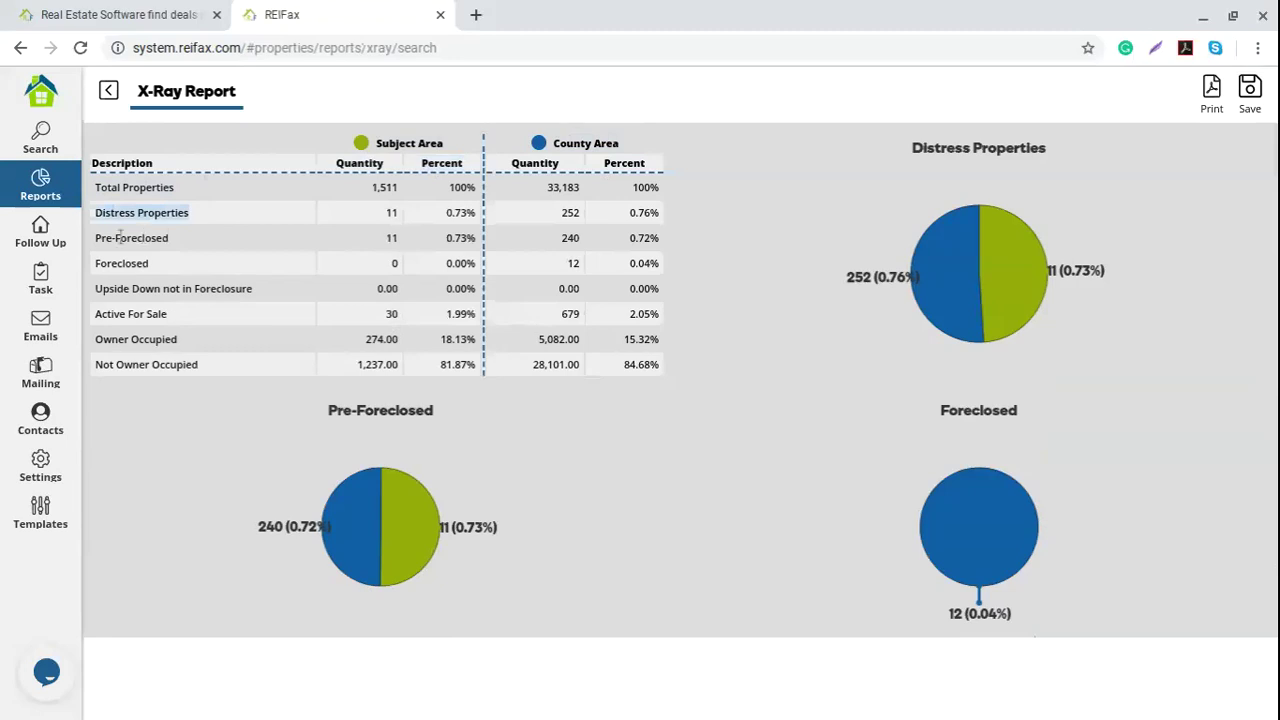
{"action": "triple_click", "coordinate": [193, 240]}
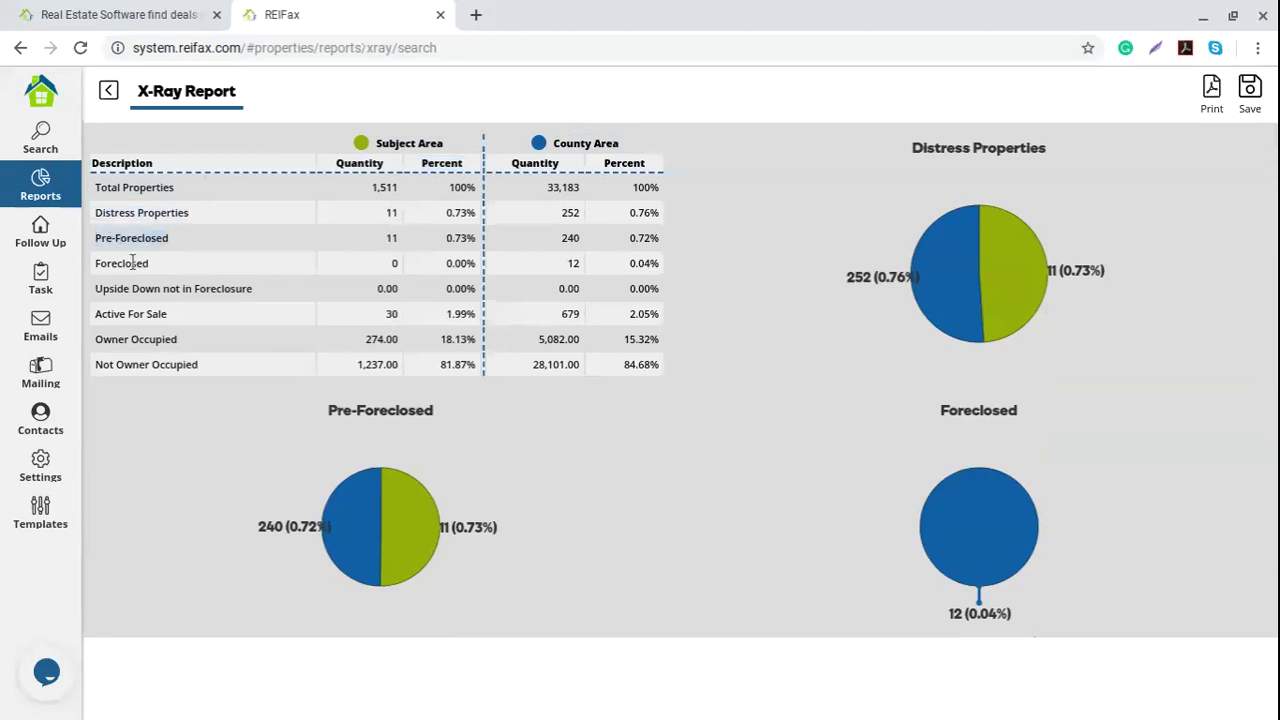
{"action": "left_click_drag", "start_coordinate": [94, 266], "coordinate": [276, 293]}
{"action": "left_click_drag", "start_coordinate": [97, 313], "coordinate": [190, 318]}
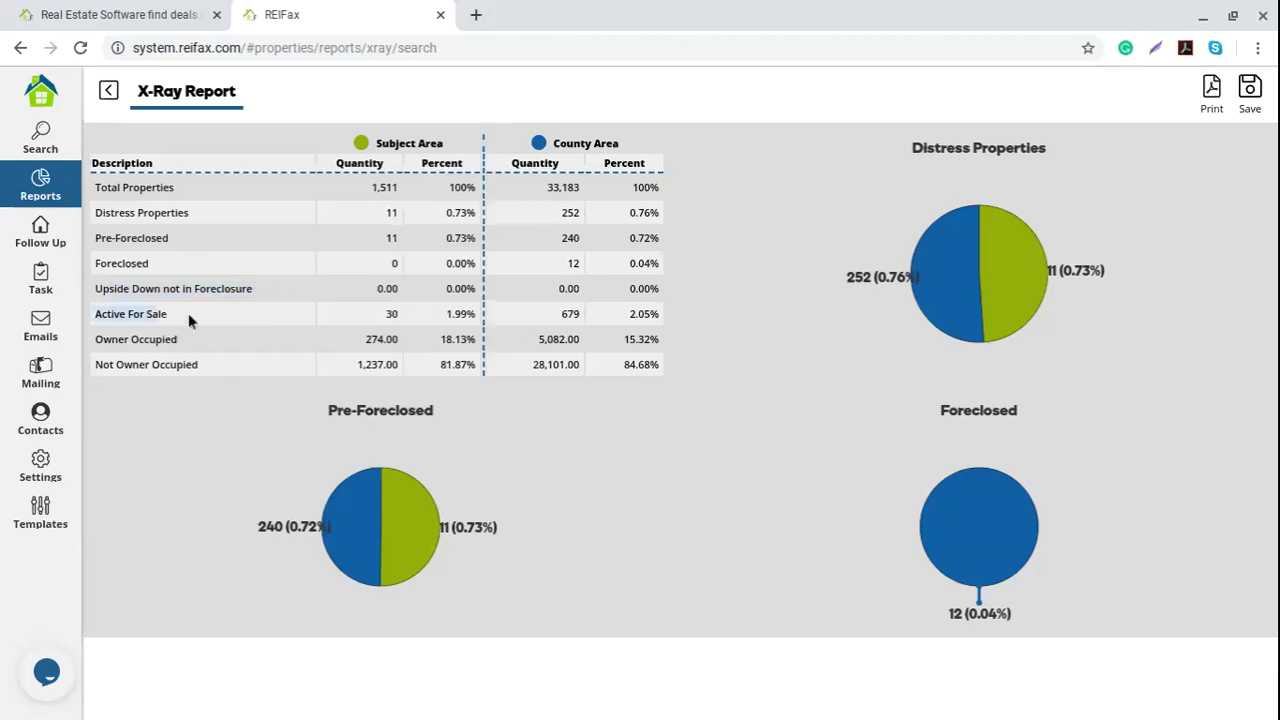
Step: Point out the Owner Occupied and Not Owner Occupied rows and their figures
{"action": "left_click", "coordinate": [100, 333]}
{"action": "left_click_drag", "start_coordinate": [100, 333], "coordinate": [195, 342]}
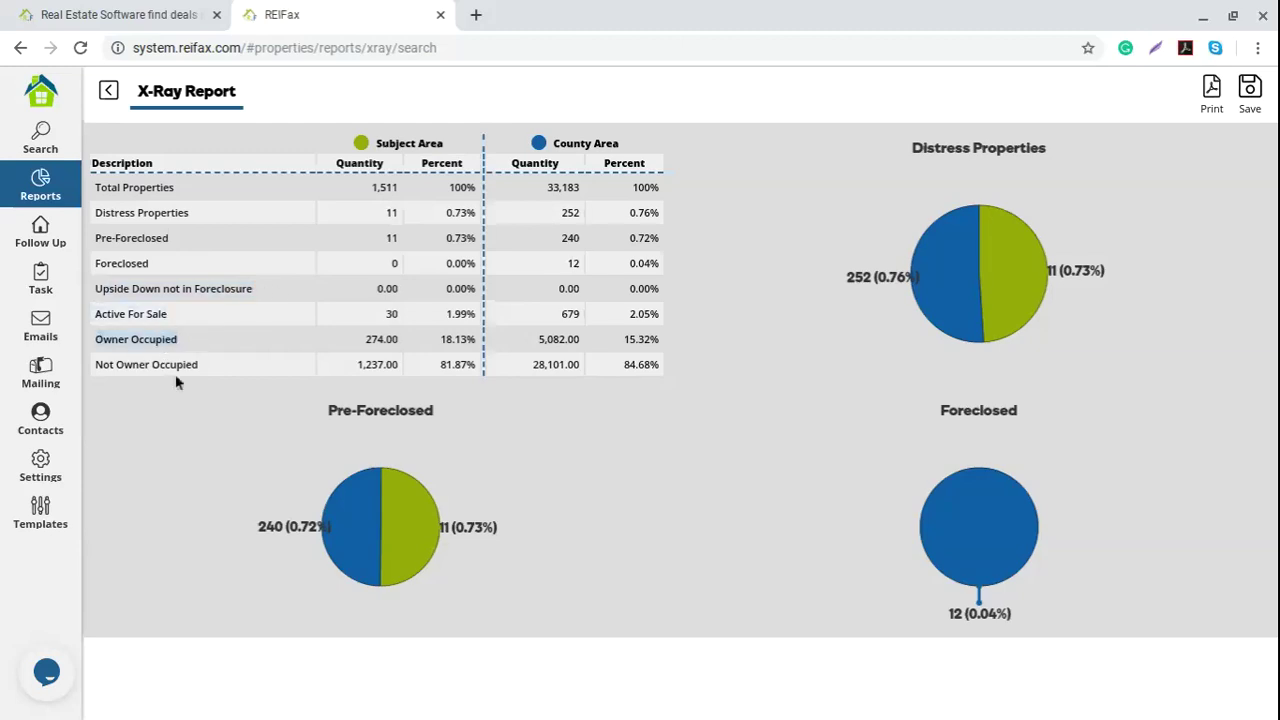
{"action": "left_click_drag", "start_coordinate": [103, 365], "coordinate": [234, 363]}
{"action": "left_click_drag", "start_coordinate": [366, 340], "coordinate": [478, 367]}
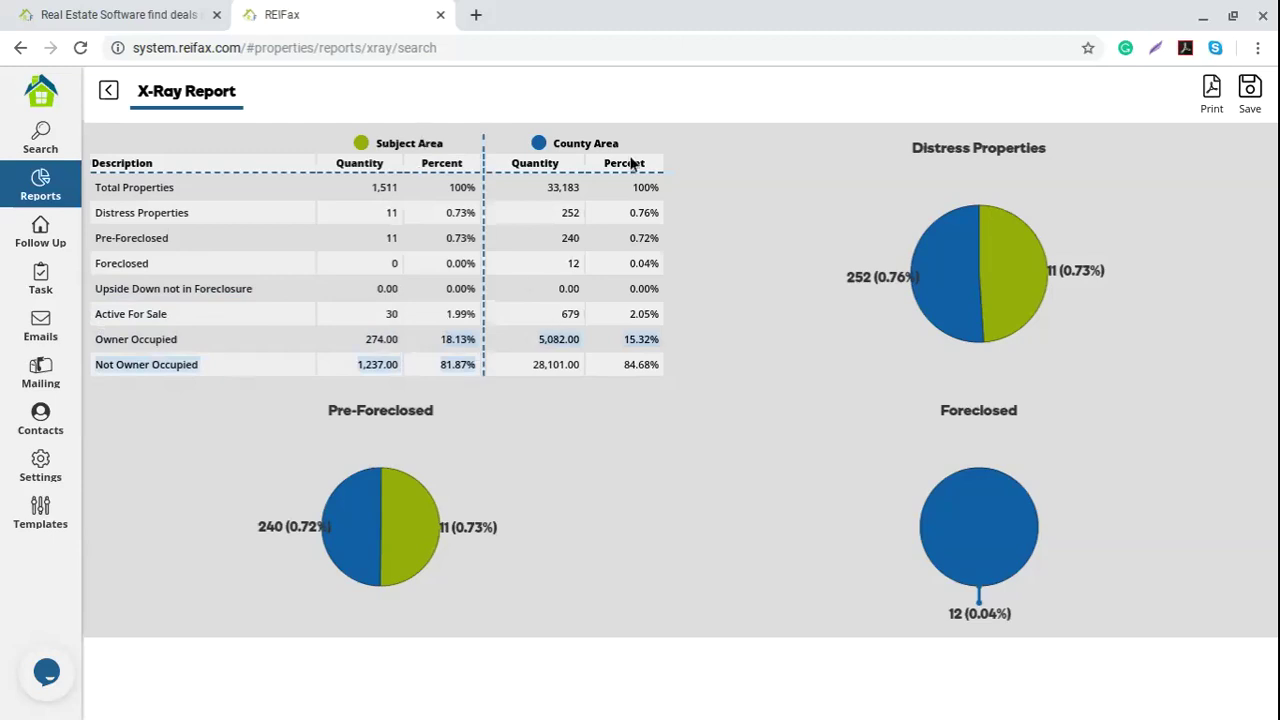
{"action": "left_click", "coordinate": [610, 288]}
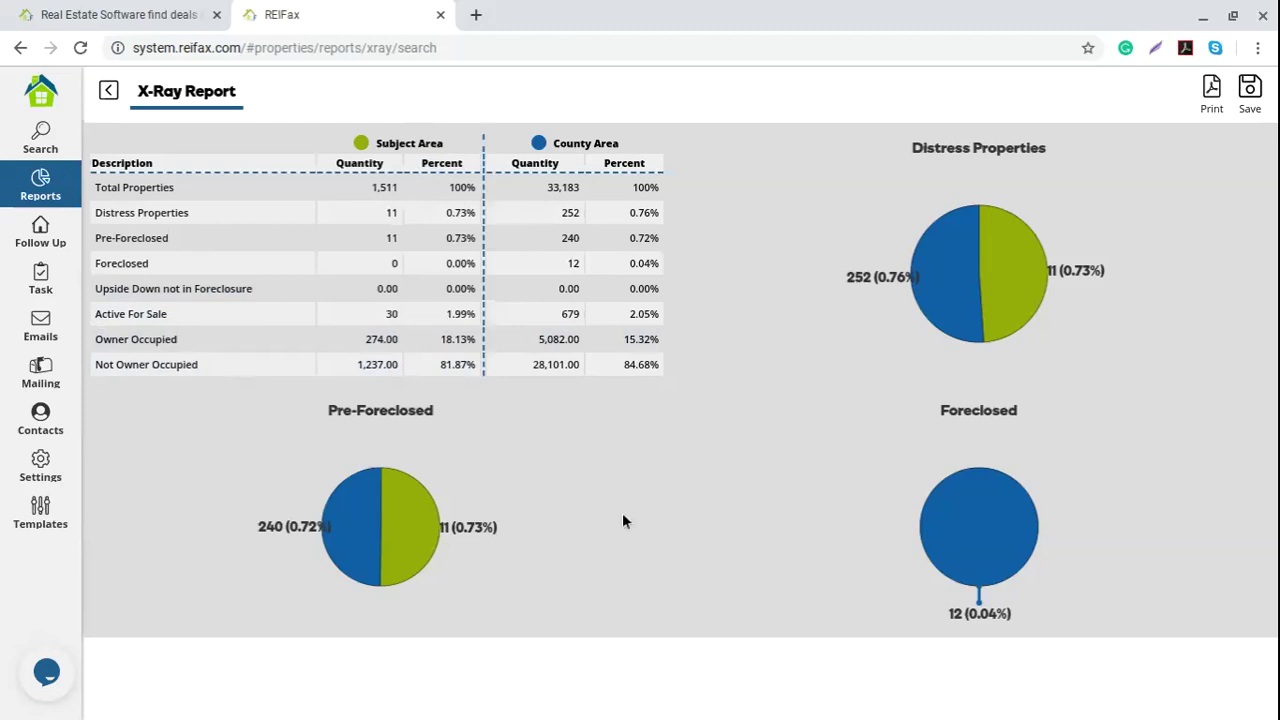
{"action": "scroll", "coordinate": [622, 514], "scroll_direction": "down", "scroll_amount": 5}
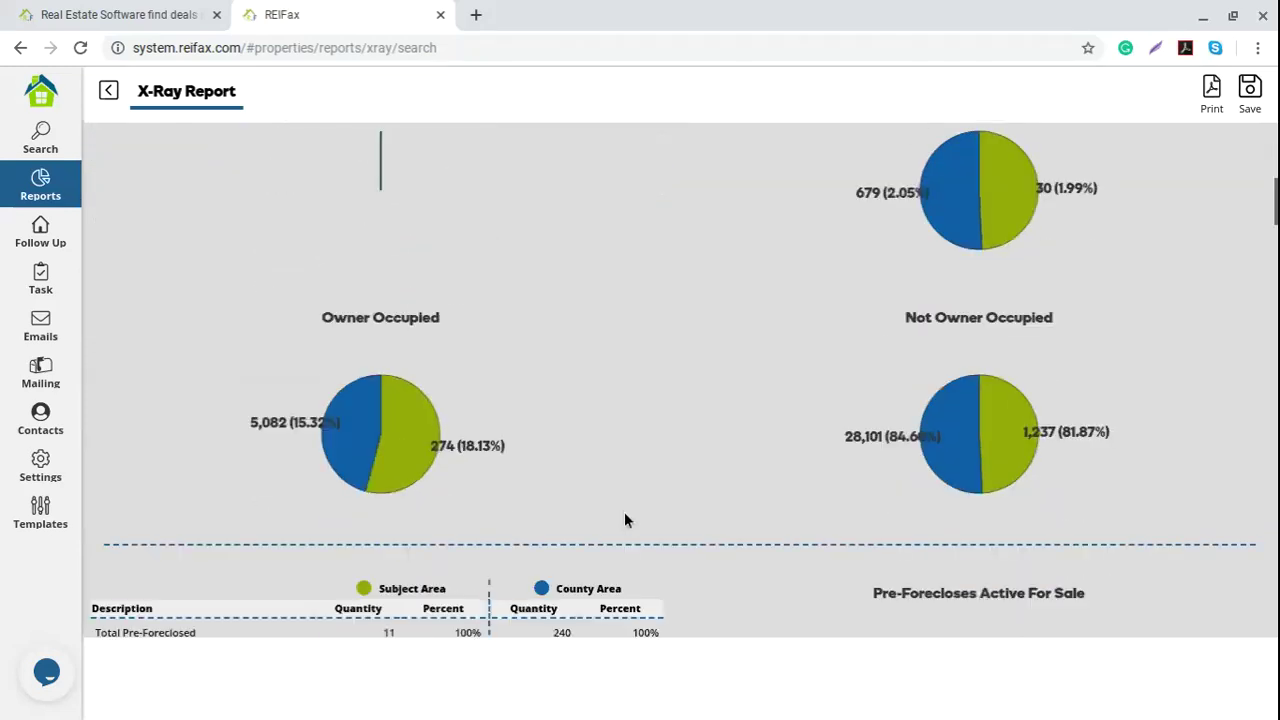
{"action": "scroll", "coordinate": [624, 520], "scroll_direction": "down", "scroll_amount": 4}
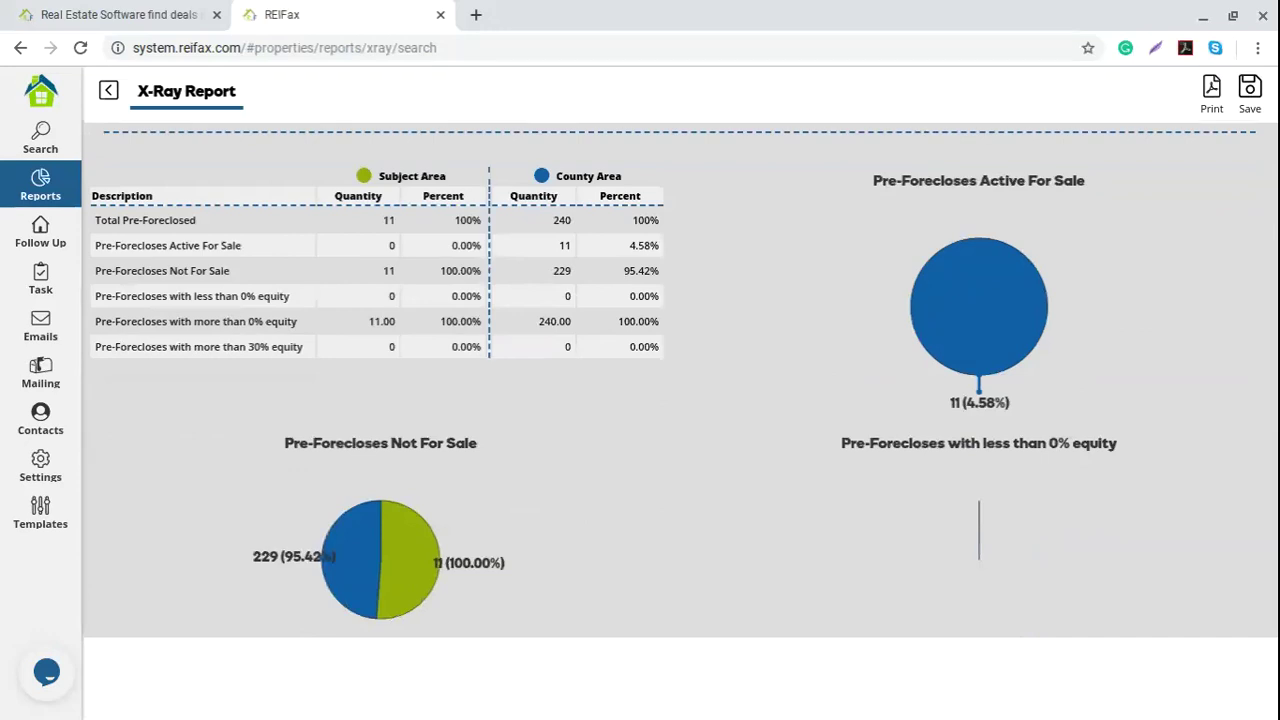
{"action": "scroll", "coordinate": [646, 508], "scroll_direction": "up", "scroll_amount": 10}
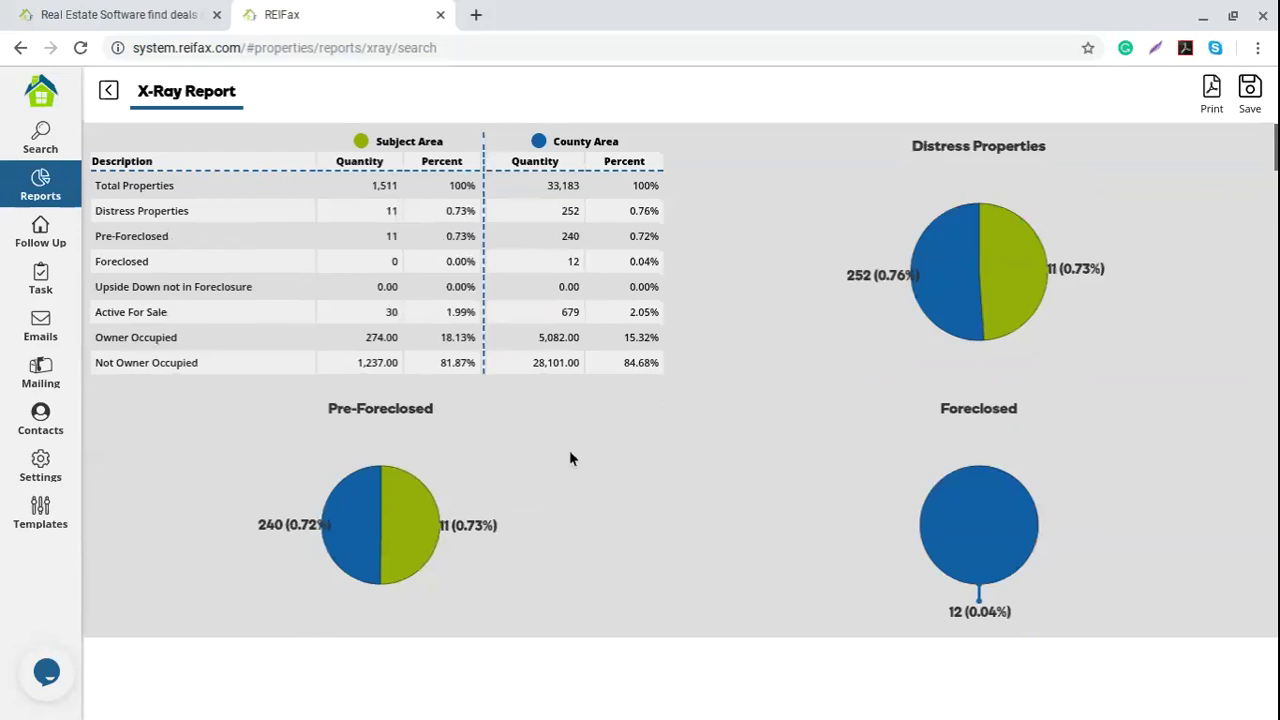
{"action": "scroll", "coordinate": [570, 458], "scroll_direction": "down", "scroll_amount": 5}
{"action": "scroll", "coordinate": [570, 458], "scroll_direction": "down", "scroll_amount": 5}
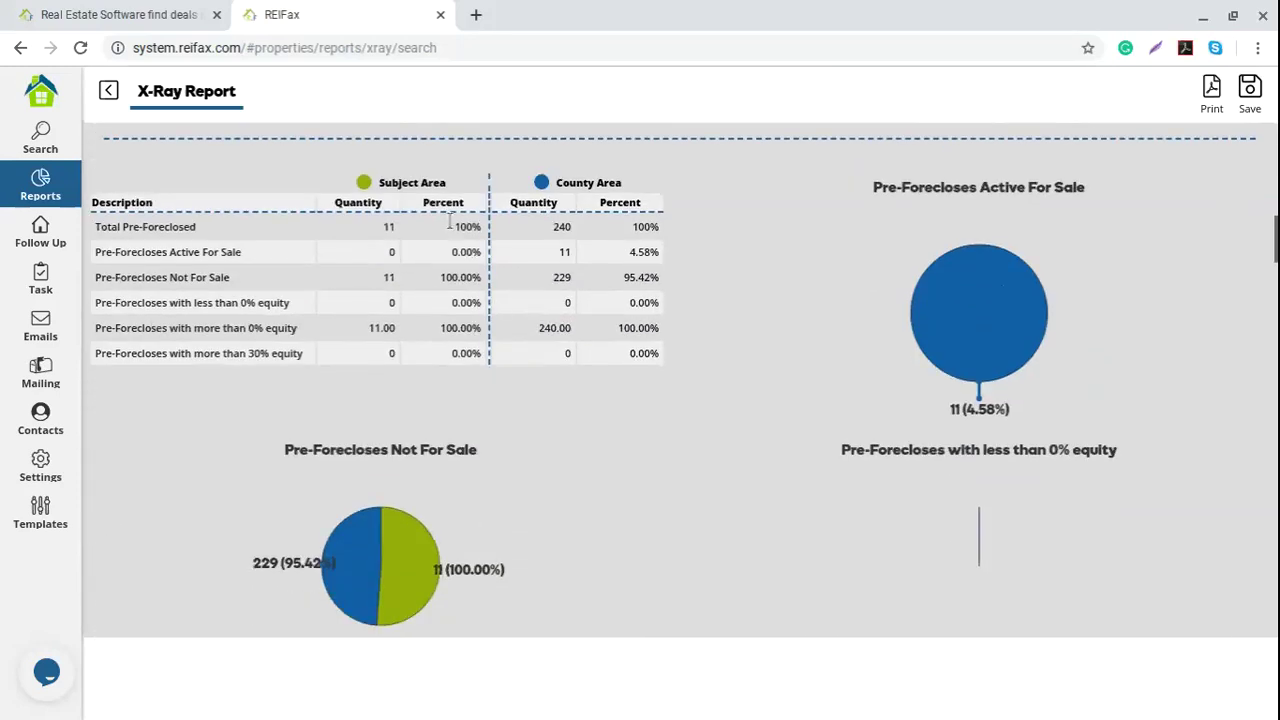
{"action": "left_click_drag", "start_coordinate": [140, 252], "coordinate": [229, 280]}
{"action": "left_click", "coordinate": [226, 290]}
{"action": "left_click_drag", "start_coordinate": [147, 303], "coordinate": [310, 325]}
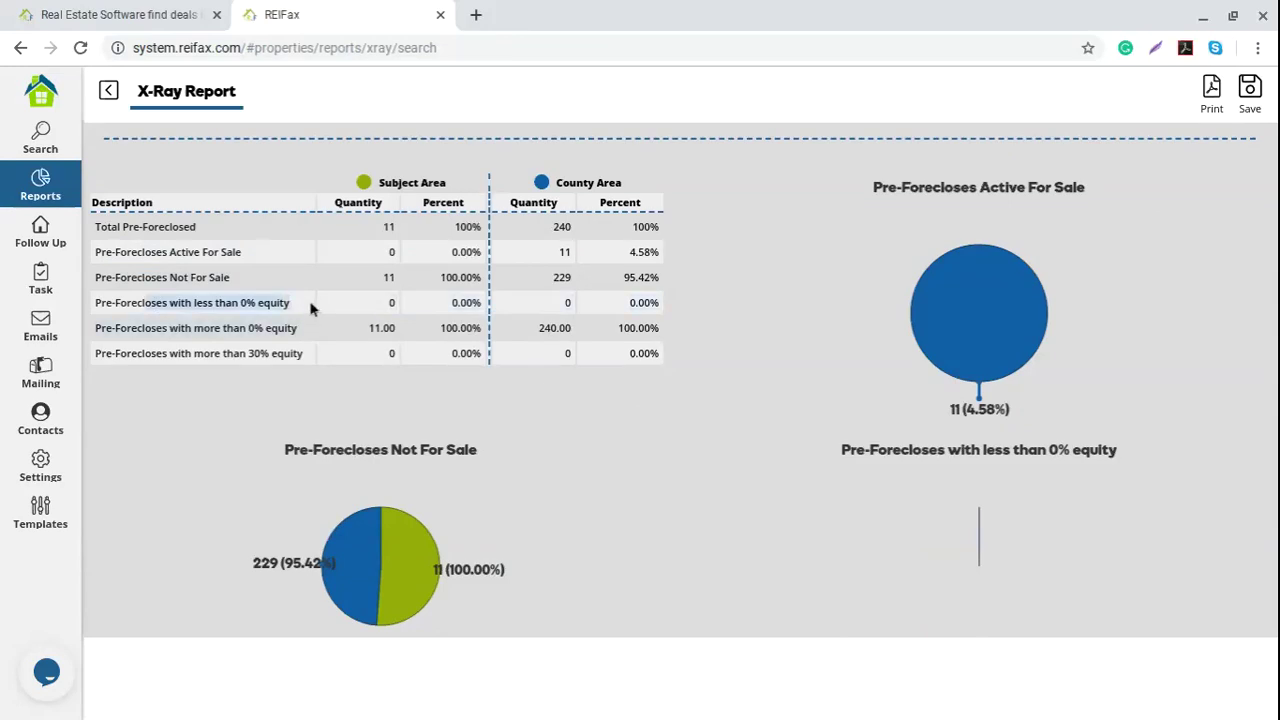
{"action": "left_click_drag", "start_coordinate": [180, 330], "coordinate": [270, 332]}
{"action": "left_click_drag", "start_coordinate": [158, 353], "coordinate": [329, 362]}
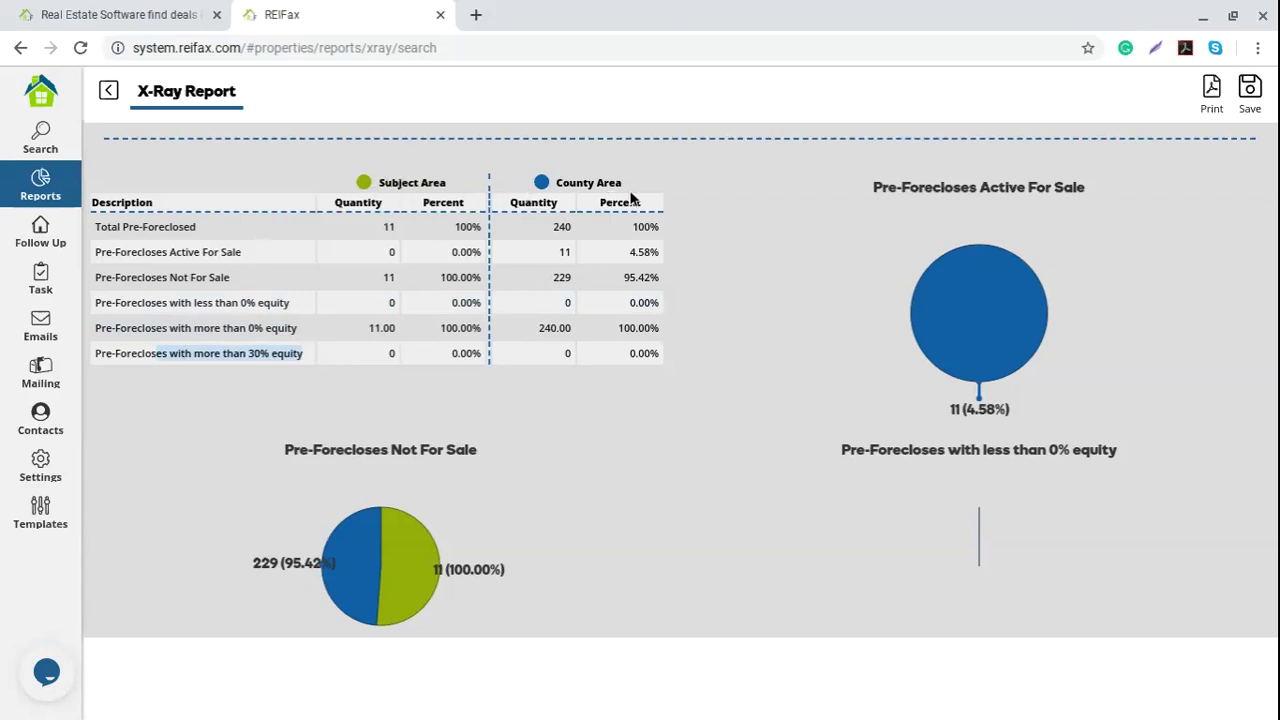
{"action": "scroll", "coordinate": [586, 478], "scroll_direction": "down", "scroll_amount": 4}
{"action": "scroll", "coordinate": [586, 480], "scroll_direction": "down", "scroll_amount": 5}
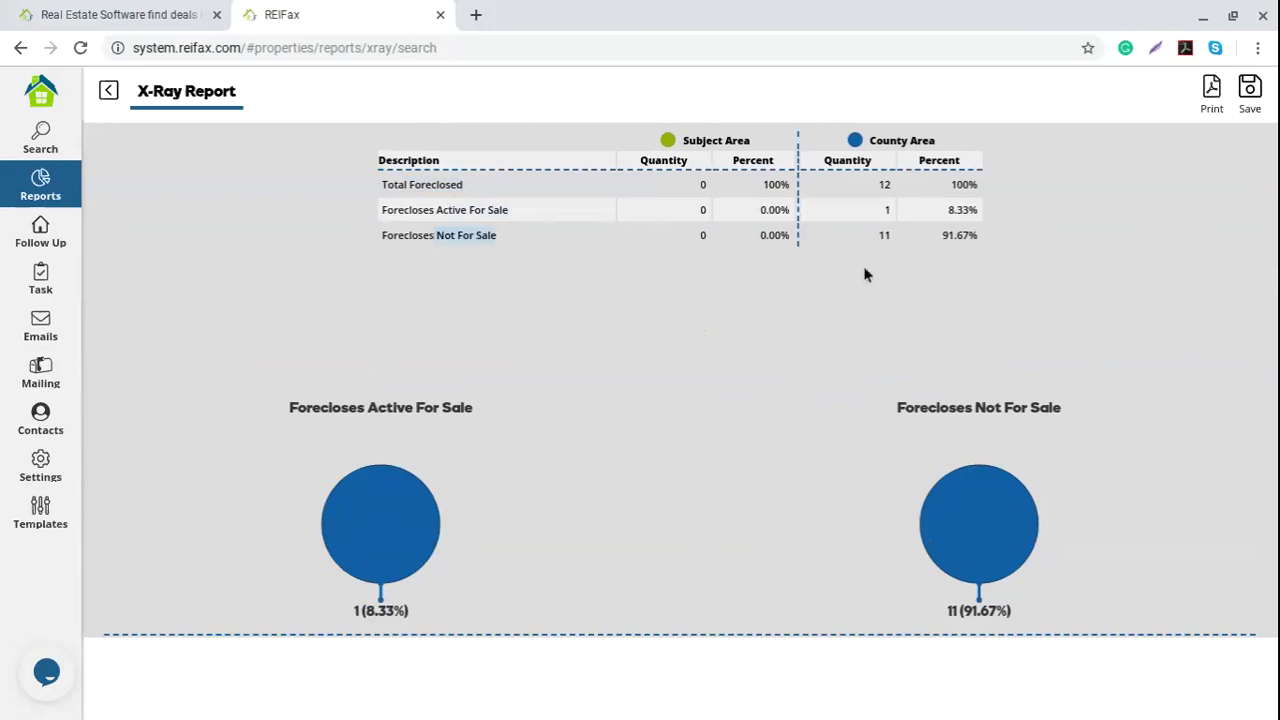
Step: Point out the Total Upside Down not in Foreclosure and Upside Down Active For Sale rows
{"action": "scroll", "coordinate": [244, 378], "scroll_direction": "down", "scroll_amount": 5}
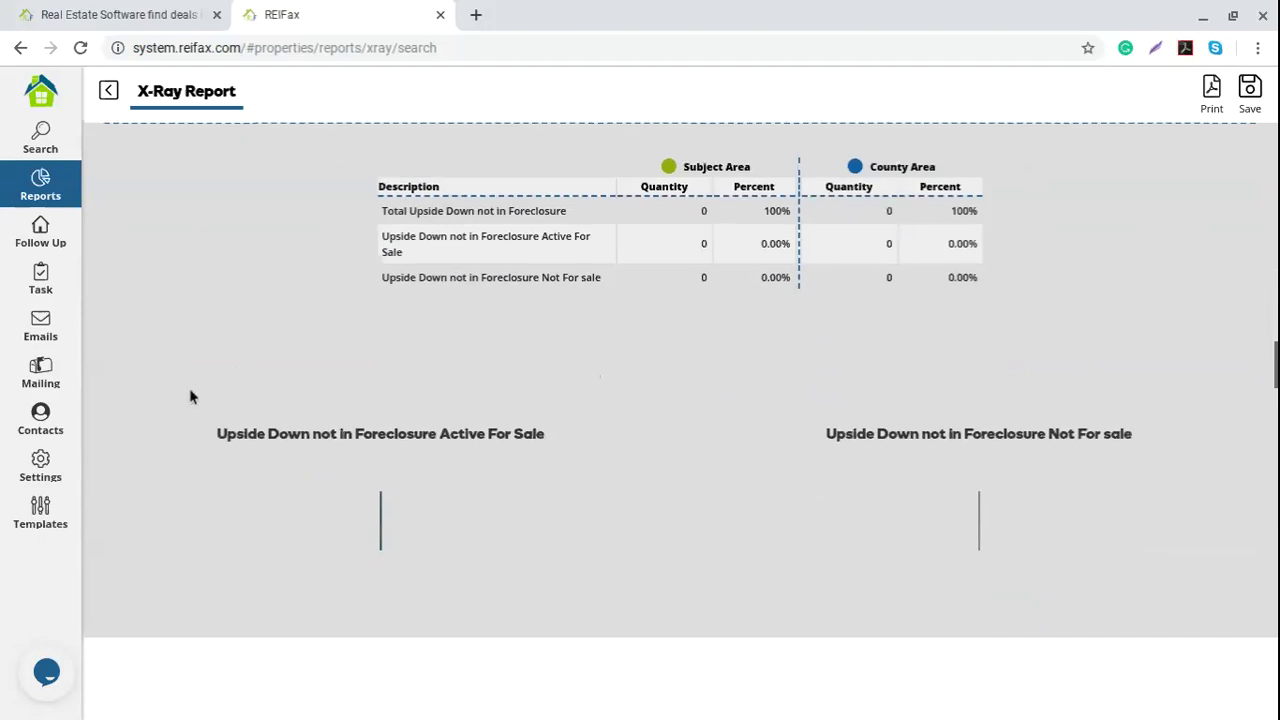
{"action": "scroll", "coordinate": [190, 390], "scroll_direction": "up", "scroll_amount": 1}
{"action": "left_click_drag", "start_coordinate": [405, 291], "coordinate": [614, 309]}
{"action": "left_click_drag", "start_coordinate": [416, 317], "coordinate": [609, 366]}
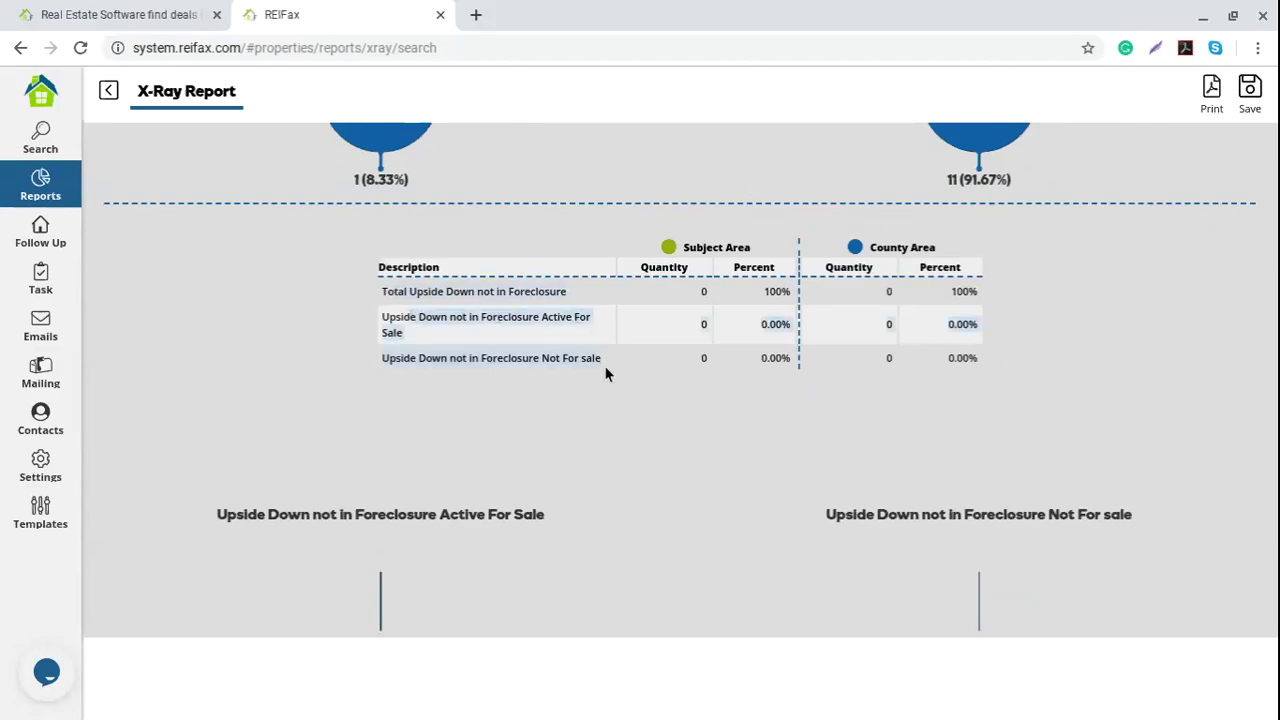
{"action": "left_click", "coordinate": [600, 460]}
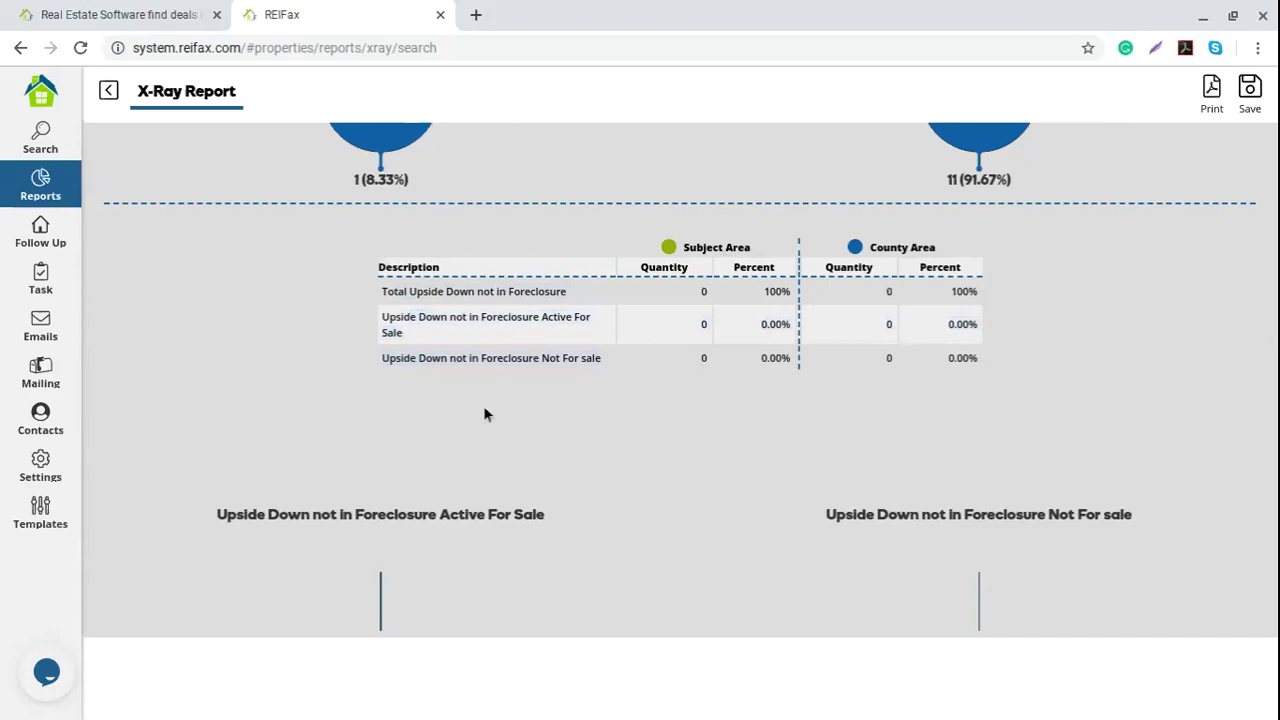
Step: Point out the Total Active For Sale (30 vs 679) and 30% equity For Sale rows
{"action": "scroll", "coordinate": [406, 486], "scroll_direction": "down", "scroll_amount": 2}
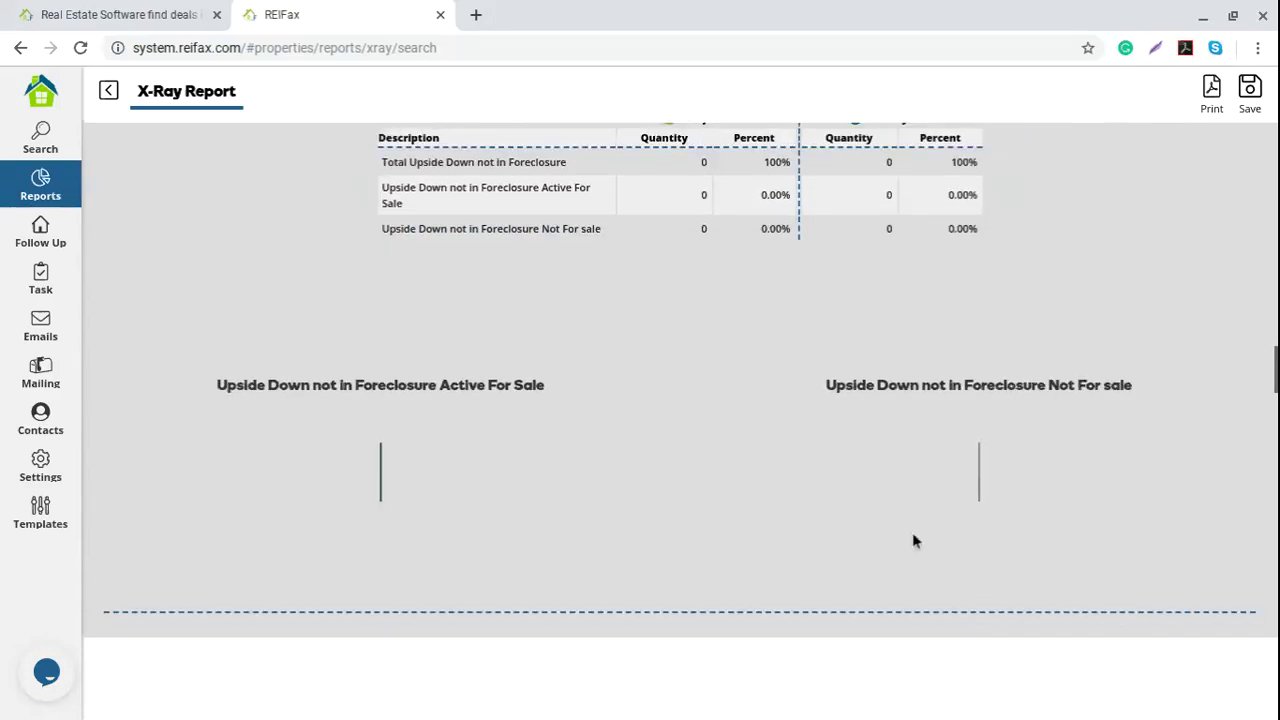
{"action": "scroll", "coordinate": [425, 411], "scroll_direction": "down", "scroll_amount": 4}
{"action": "scroll", "coordinate": [425, 411], "scroll_direction": "down", "scroll_amount": 3}
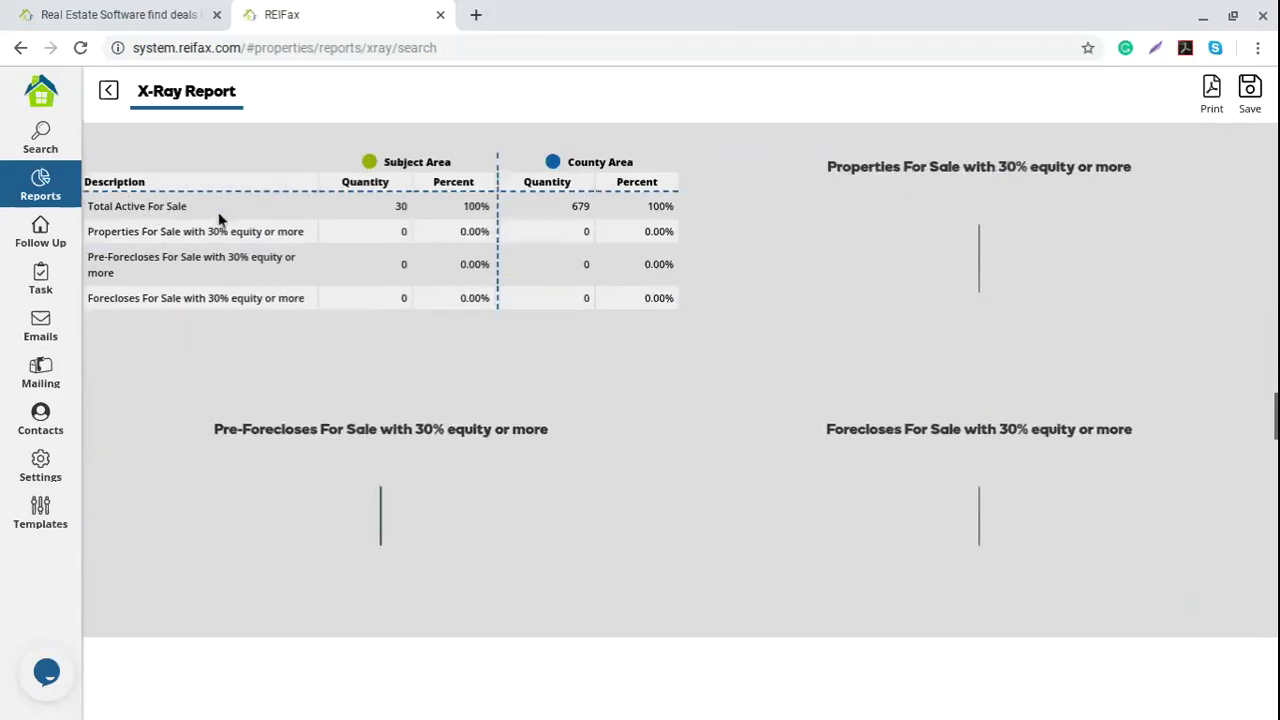
{"action": "left_click_drag", "start_coordinate": [218, 212], "coordinate": [318, 280]}
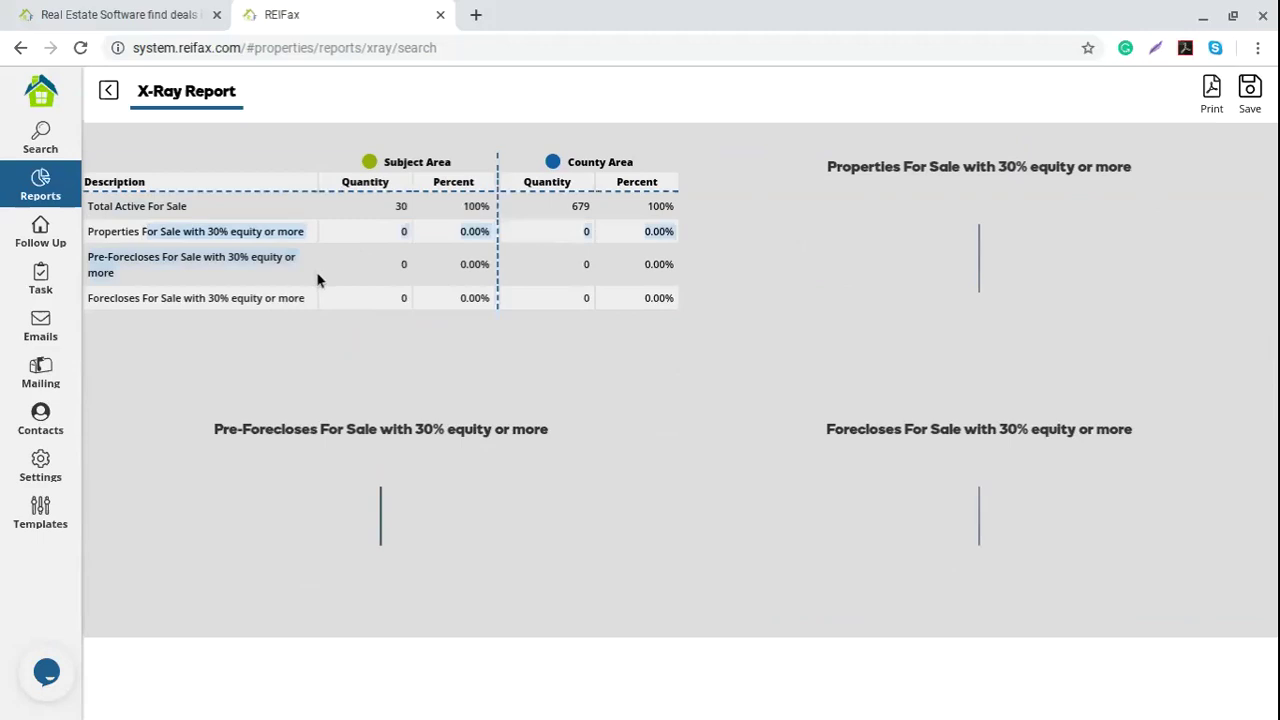
{"action": "left_click_drag", "start_coordinate": [163, 298], "coordinate": [362, 297]}
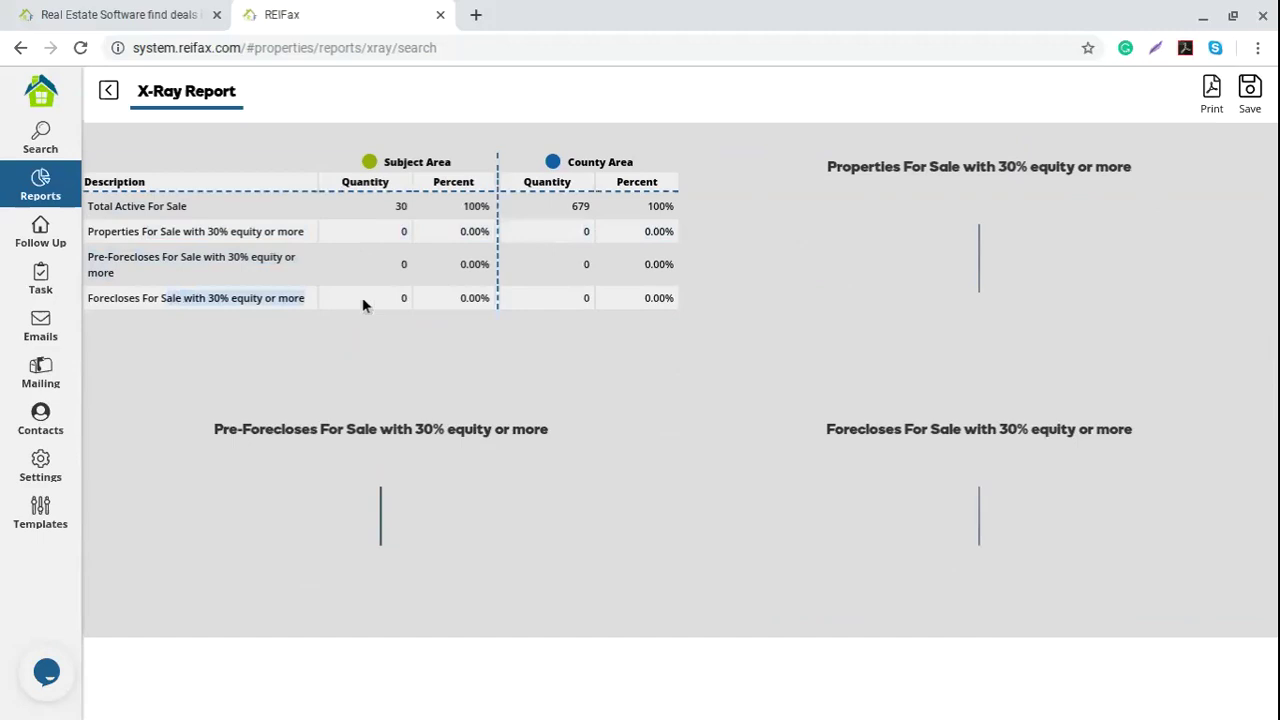
Step: Point out the 6-month sold, Total Active For Sale, Months of inventory and Average Days on Market rows
{"action": "scroll", "coordinate": [557, 457], "scroll_direction": "down", "scroll_amount": 5}
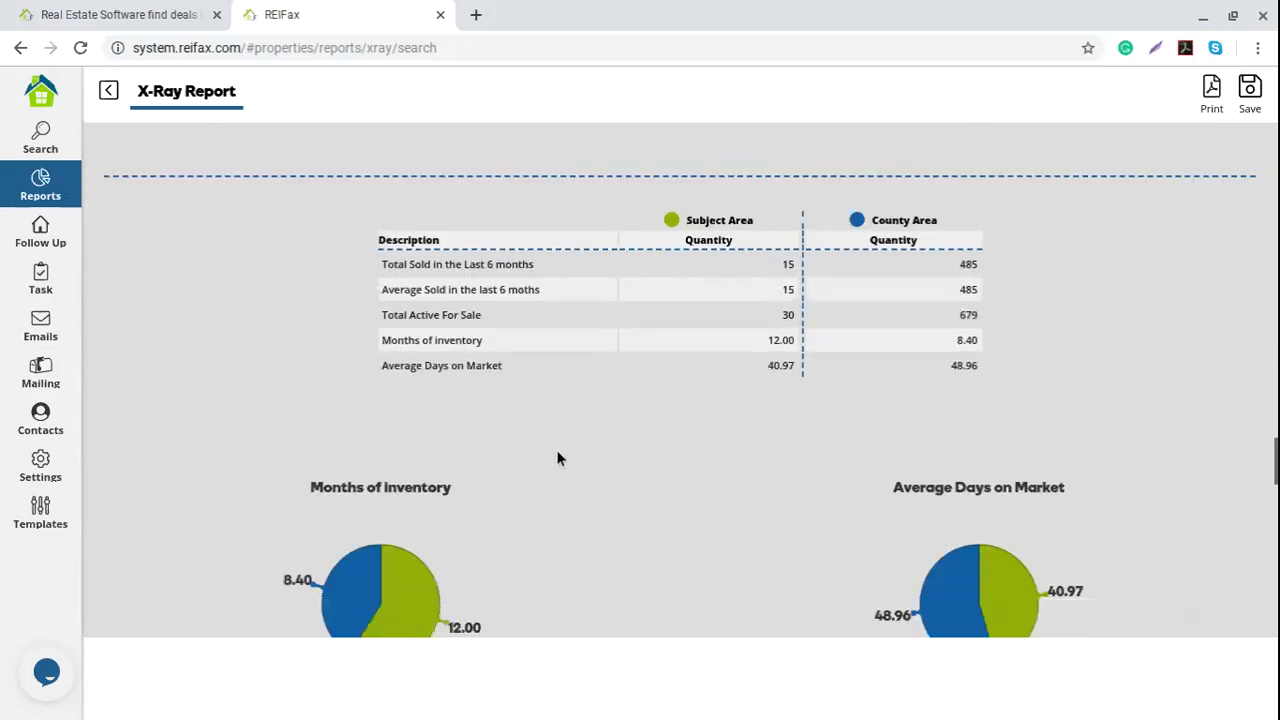
{"action": "scroll", "coordinate": [558, 458], "scroll_direction": "down", "scroll_amount": 1}
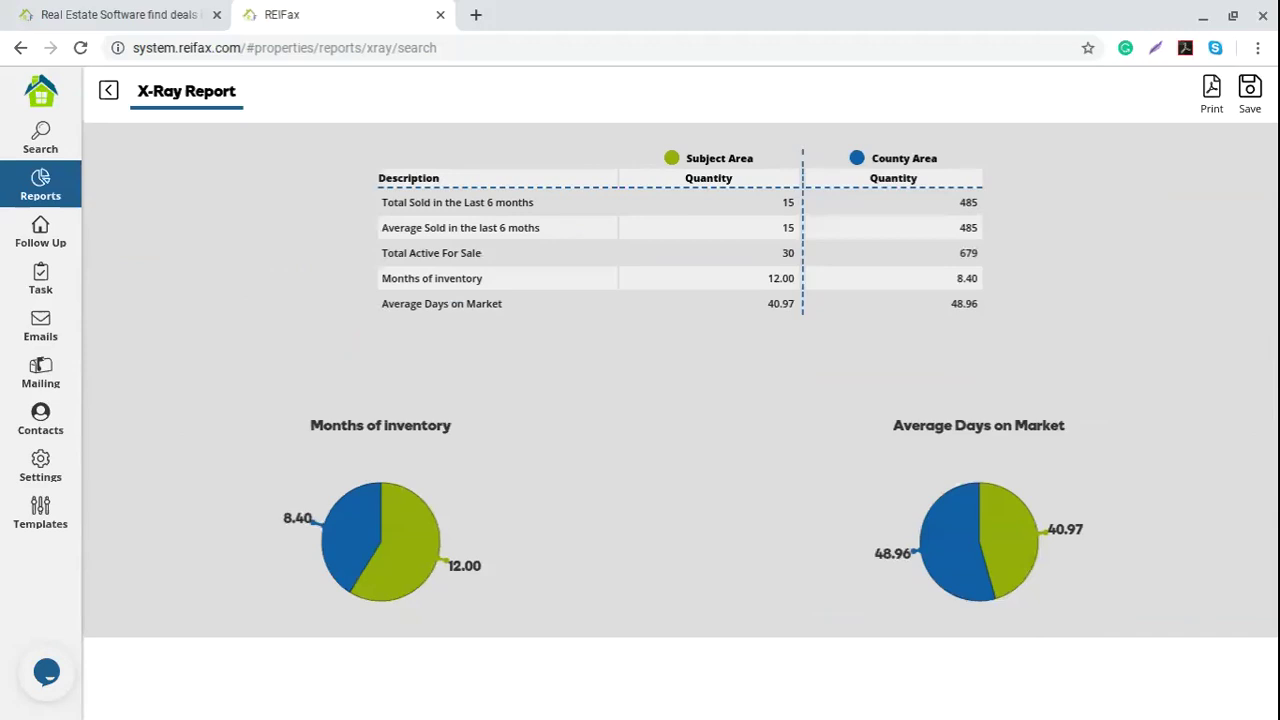
{"action": "left_click_drag", "start_coordinate": [420, 227], "coordinate": [587, 231]}
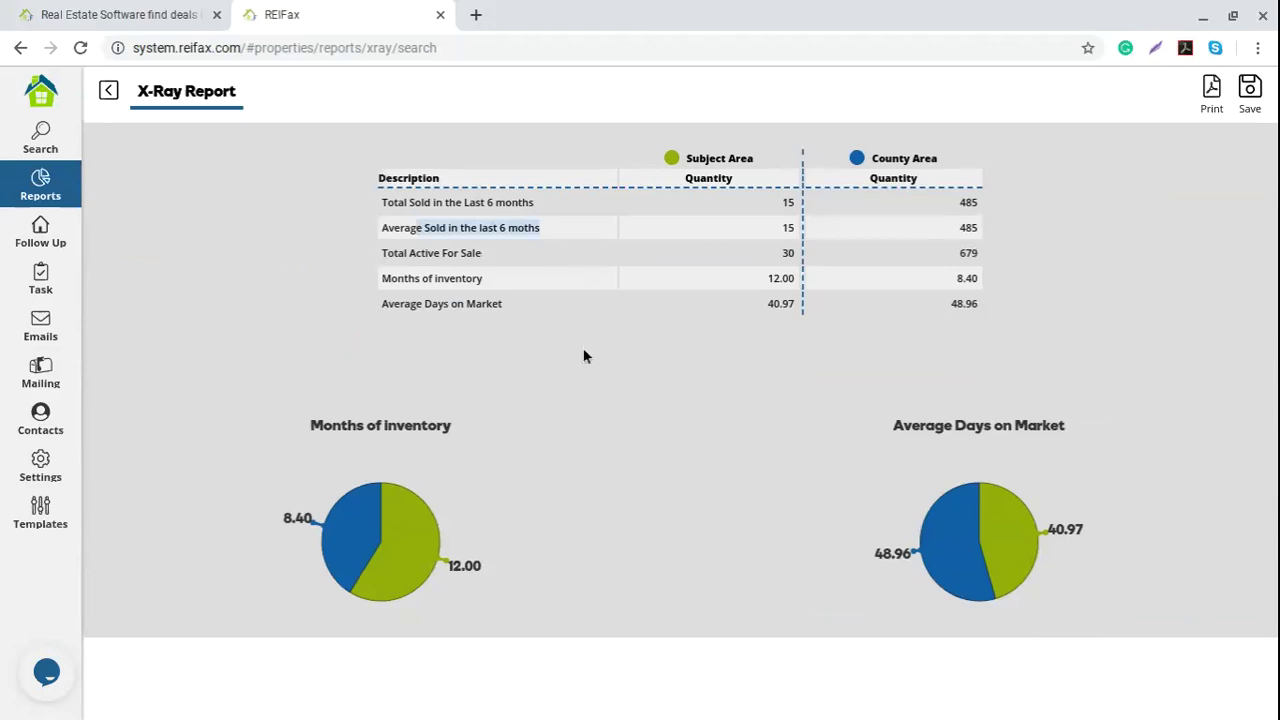
{"action": "left_click", "coordinate": [397, 258]}
{"action": "left_click_drag", "start_coordinate": [403, 257], "coordinate": [497, 257]}
{"action": "left_click_drag", "start_coordinate": [405, 278], "coordinate": [485, 281]}
{"action": "left_click", "coordinate": [443, 303]}
{"action": "left_click_drag", "start_coordinate": [400, 304], "coordinate": [516, 313]}
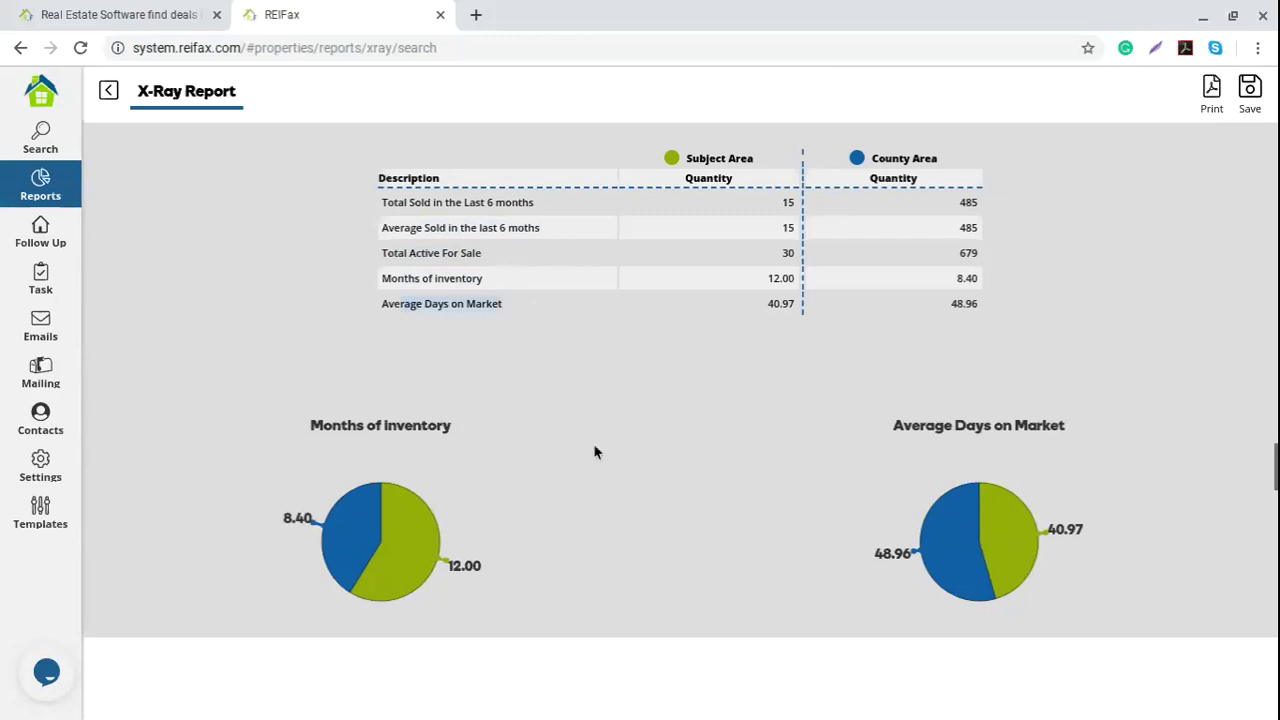
{"action": "scroll", "coordinate": [593, 443], "scroll_direction": "down", "scroll_amount": 1}
{"action": "scroll", "coordinate": [594, 451], "scroll_direction": "down", "scroll_amount": 5}
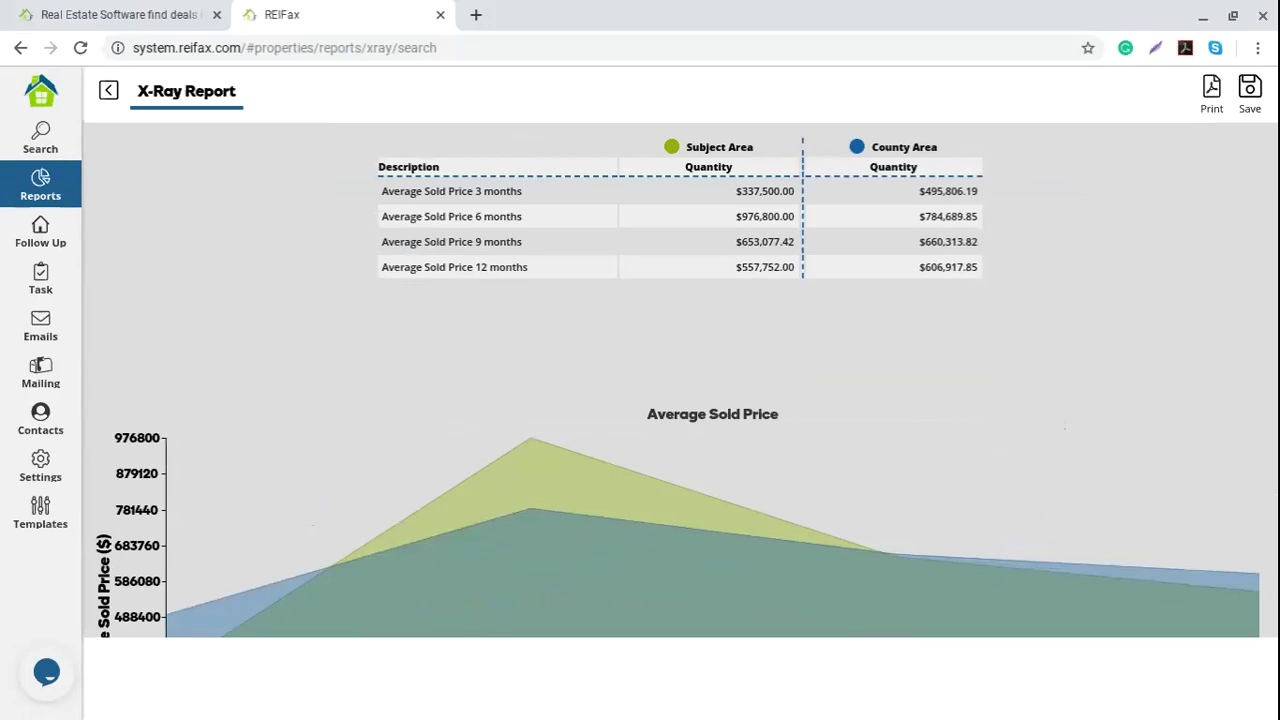
Step: Point out the 3-month and 12-month average sold prices and review the Average Sold Price chart
{"action": "left_click_drag", "start_coordinate": [472, 191], "coordinate": [528, 218]}
{"action": "left_click", "coordinate": [468, 242]}
{"action": "left_click_drag", "start_coordinate": [476, 268], "coordinate": [552, 278]}
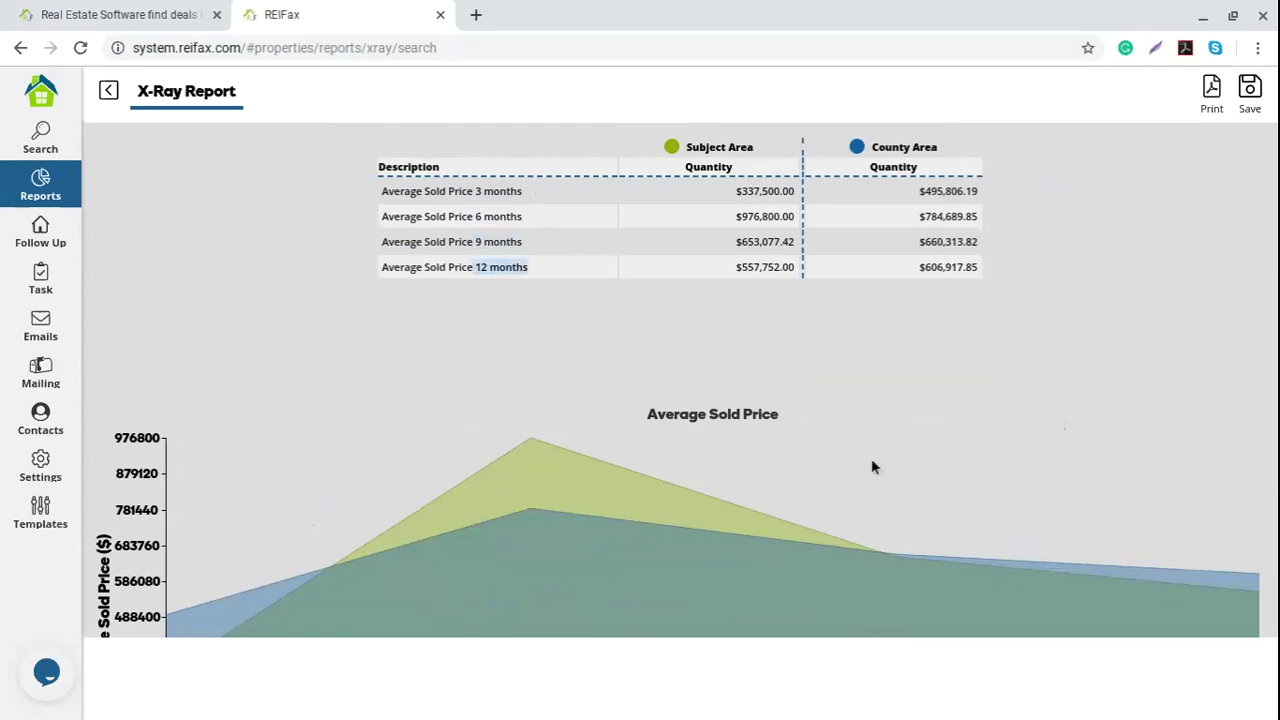
{"action": "scroll", "coordinate": [873, 465], "scroll_direction": "down", "scroll_amount": 1}
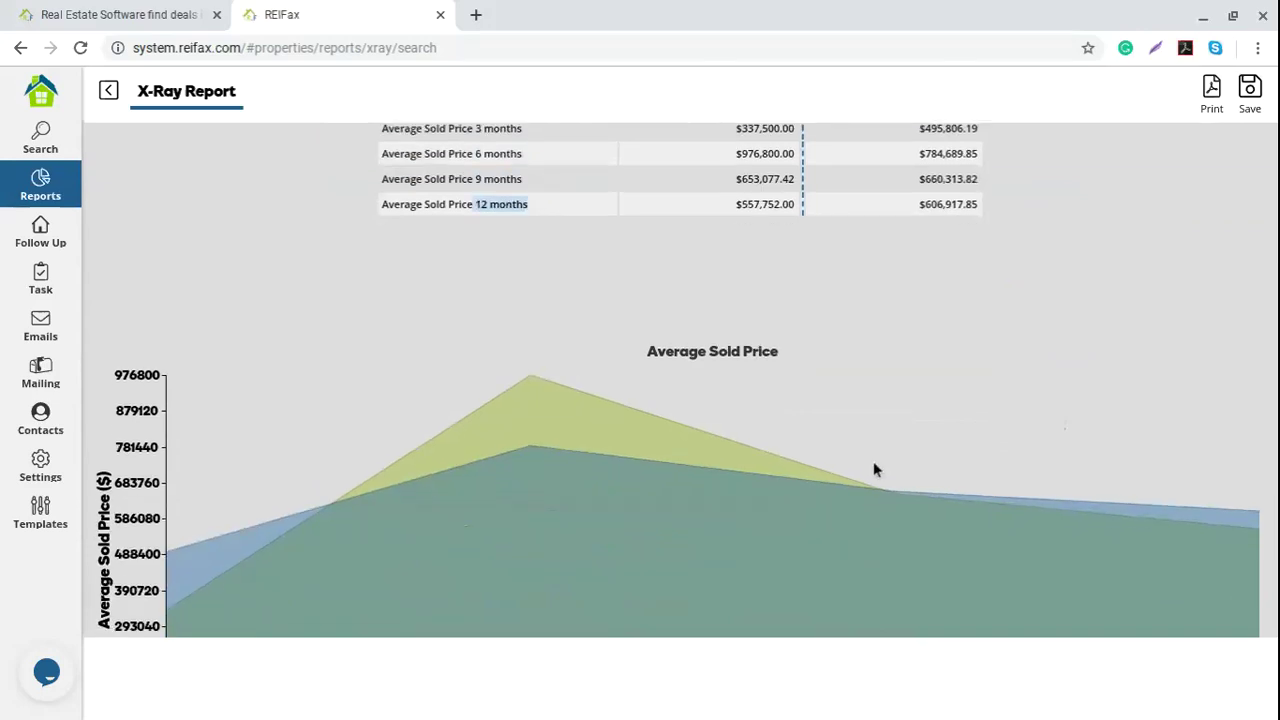
{"action": "scroll", "coordinate": [873, 468], "scroll_direction": "down", "scroll_amount": 1}
{"action": "scroll", "coordinate": [873, 472], "scroll_direction": "down", "scroll_amount": 2}
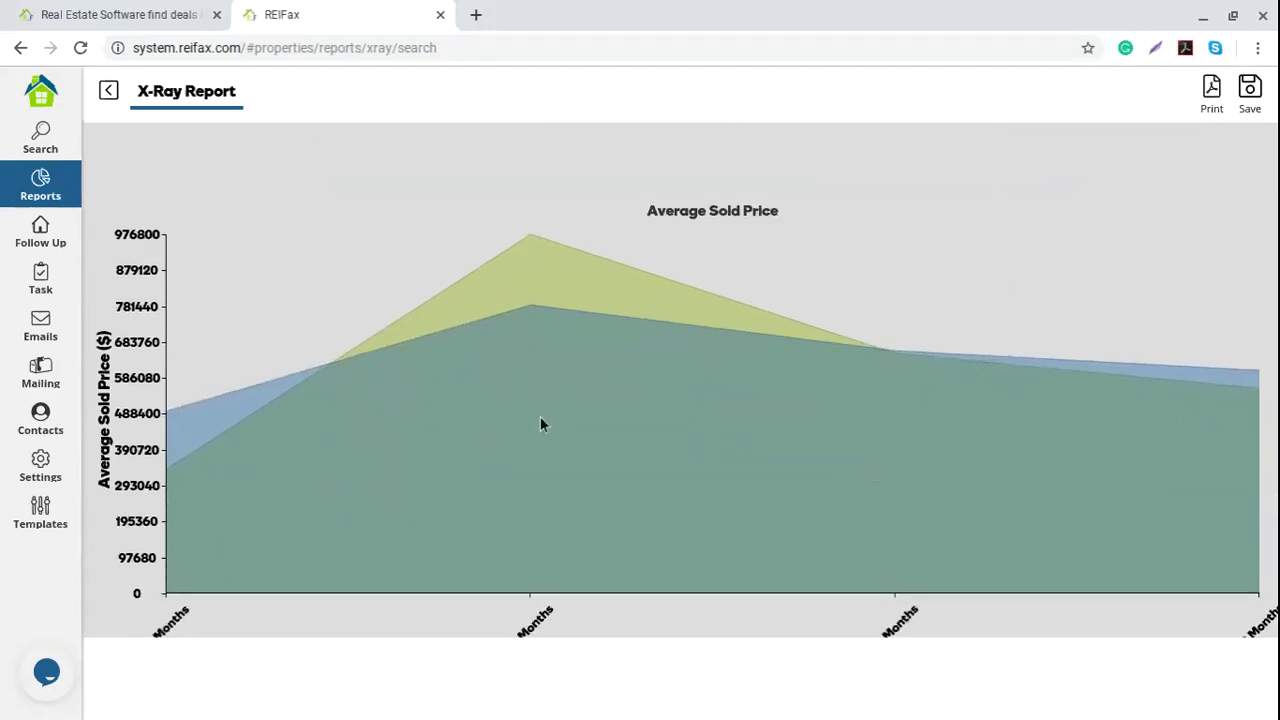
{"action": "scroll", "coordinate": [540, 422], "scroll_direction": "up", "scroll_amount": 1}
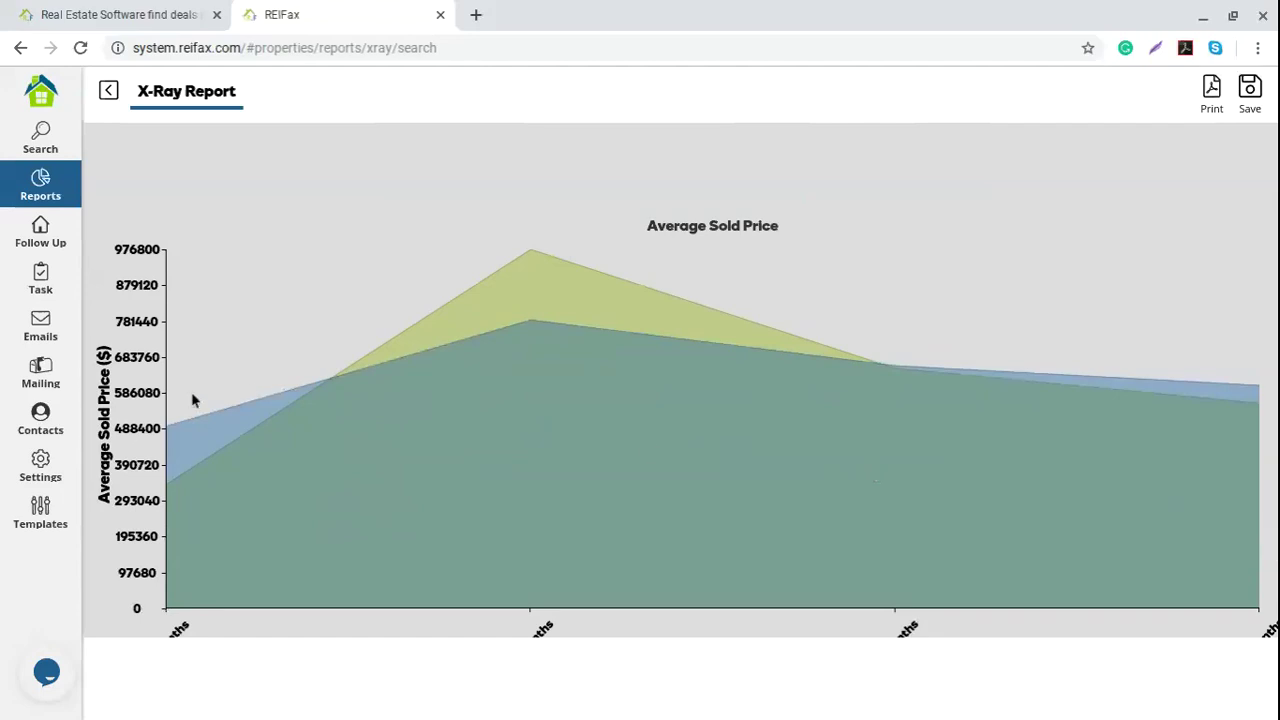
{"action": "scroll", "coordinate": [800, 514], "scroll_direction": "up", "scroll_amount": 3}
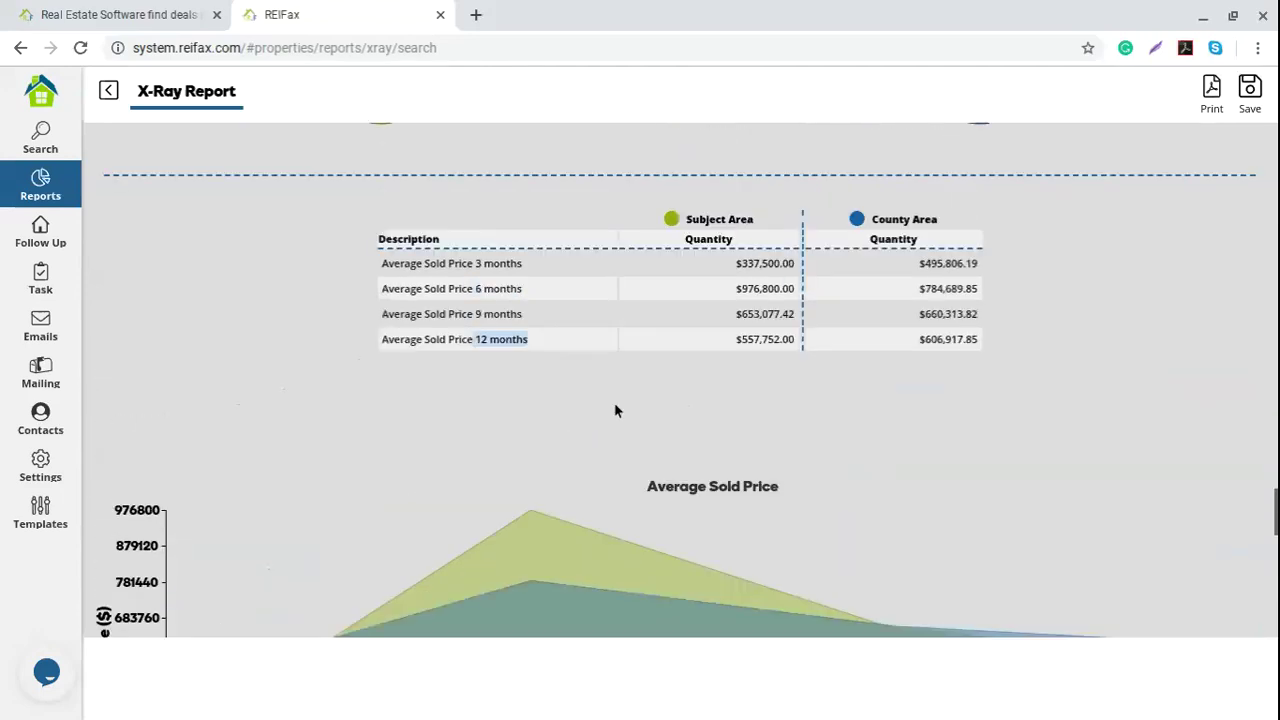
{"action": "left_click", "coordinate": [527, 325]}
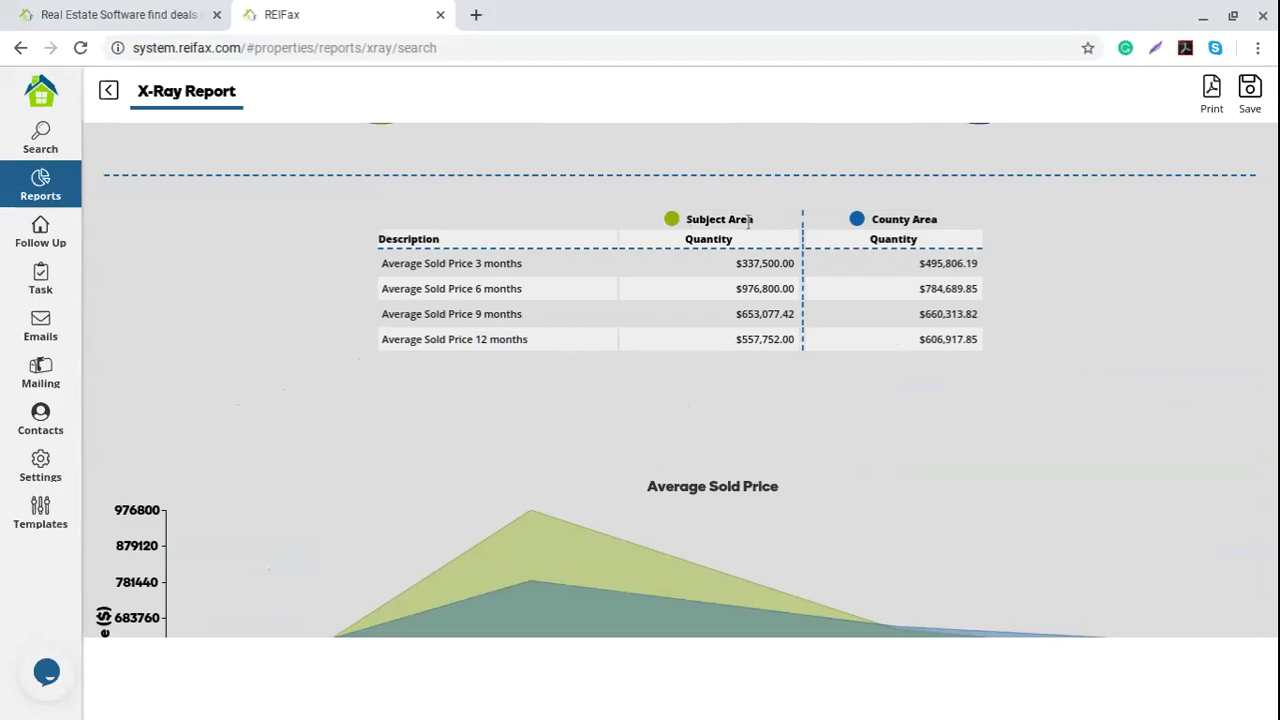
Step: Compare Subject Area and County Area average sold prices, then point out the Median Sold Price 3-month row
{"action": "left_click_drag", "start_coordinate": [687, 221], "coordinate": [757, 222]}
{"action": "left_click_drag", "start_coordinate": [872, 219], "coordinate": [961, 221]}
{"action": "left_click_drag", "start_coordinate": [735, 264], "coordinate": [1000, 357]}
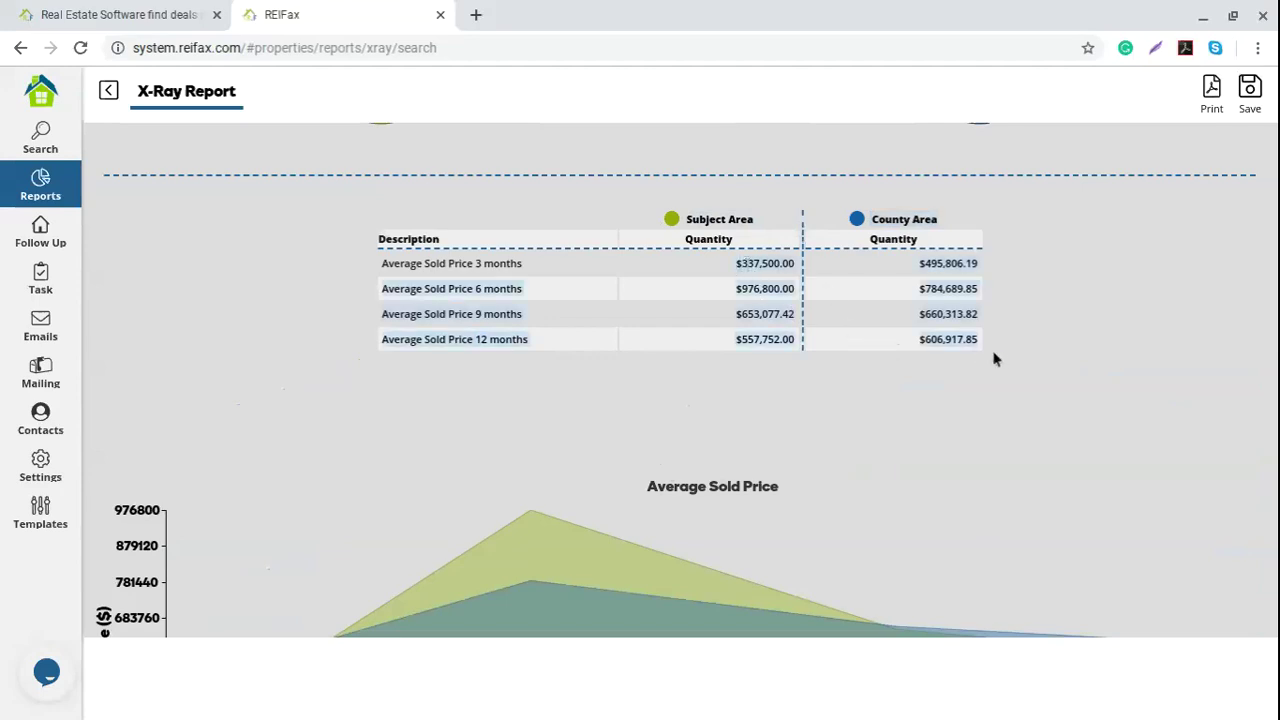
{"action": "scroll", "coordinate": [706, 492], "scroll_direction": "down", "scroll_amount": 3}
{"action": "scroll", "coordinate": [705, 460], "scroll_direction": "down", "scroll_amount": 1}
{"action": "scroll", "coordinate": [708, 330], "scroll_direction": "up", "scroll_amount": 1}
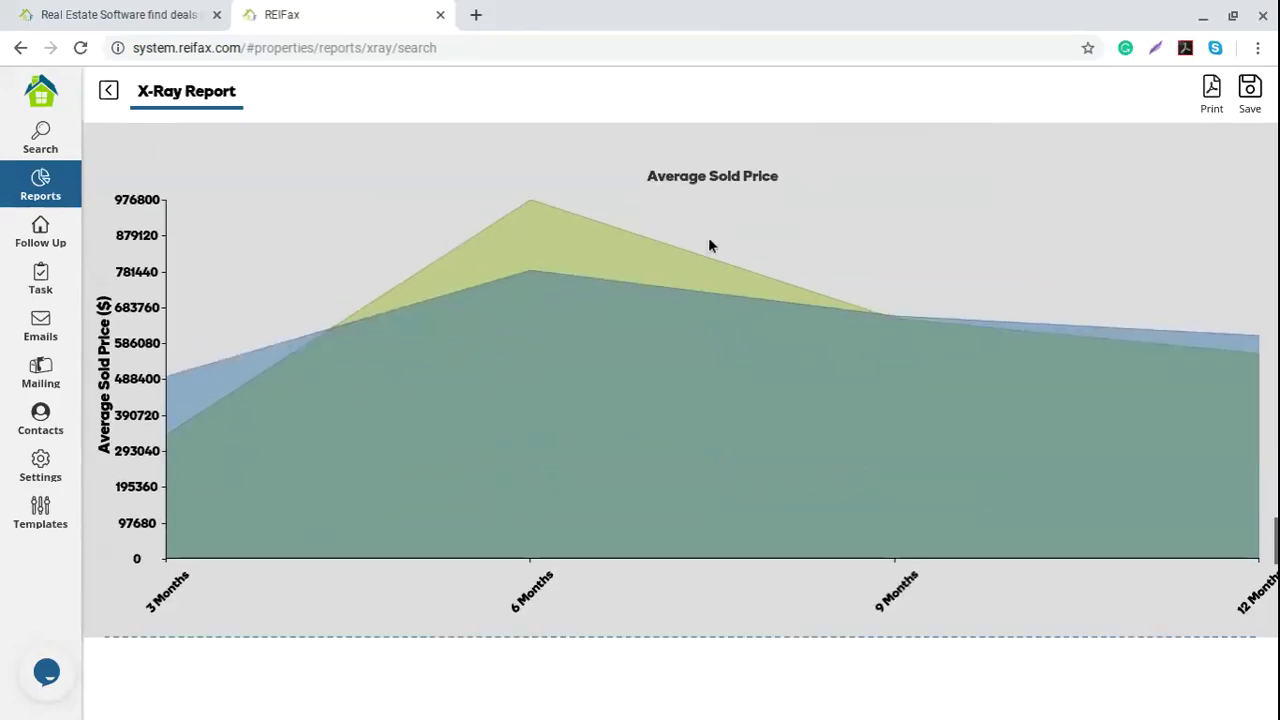
{"action": "scroll", "coordinate": [650, 290], "scroll_direction": "down", "scroll_amount": 1}
{"action": "scroll", "coordinate": [626, 377], "scroll_direction": "down", "scroll_amount": 5}
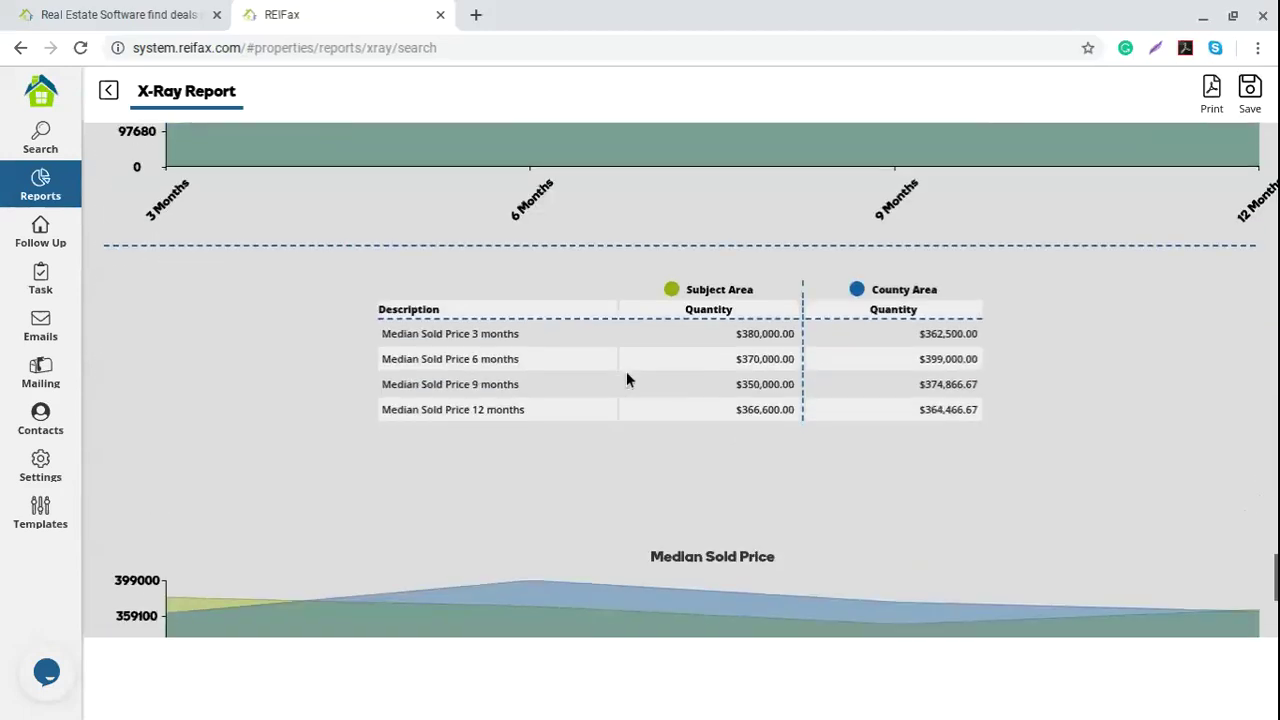
{"action": "left_click_drag", "start_coordinate": [382, 175], "coordinate": [506, 363]}
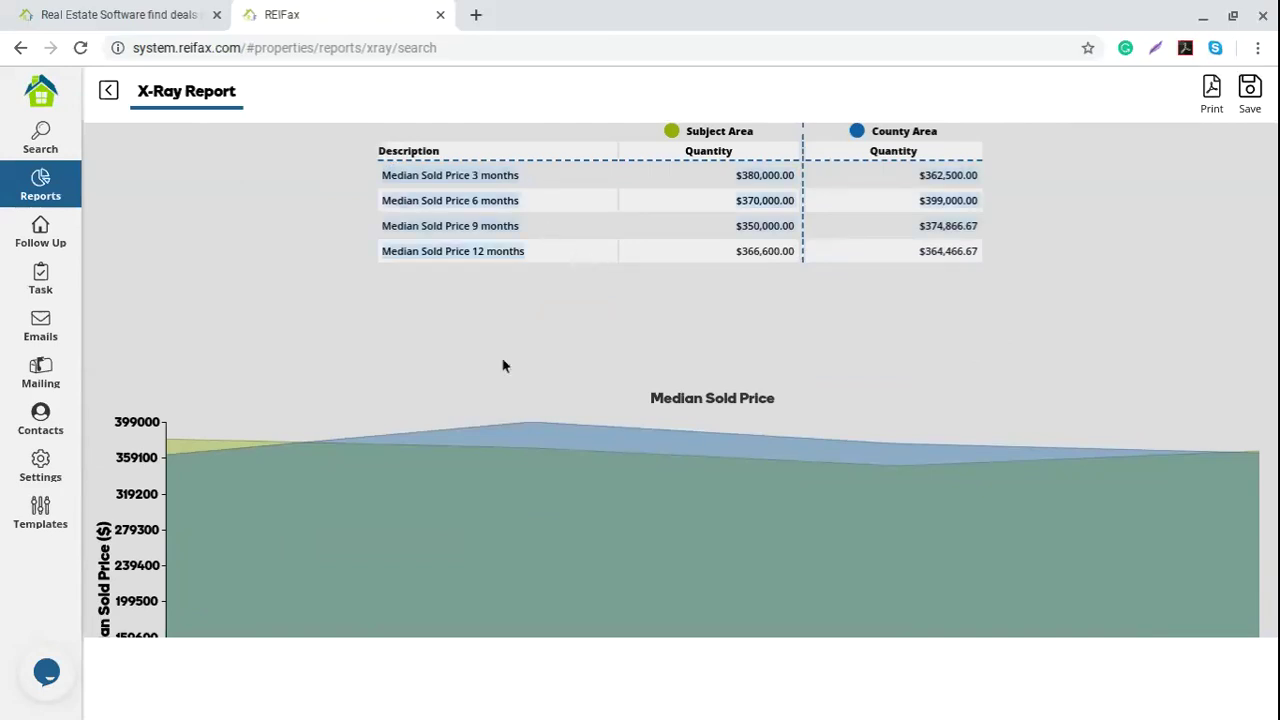
Step: Scroll through the Median Sold Price chart and back up toward the X-Ray Report's top
{"action": "scroll", "coordinate": [503, 360], "scroll_direction": "down", "scroll_amount": 1}
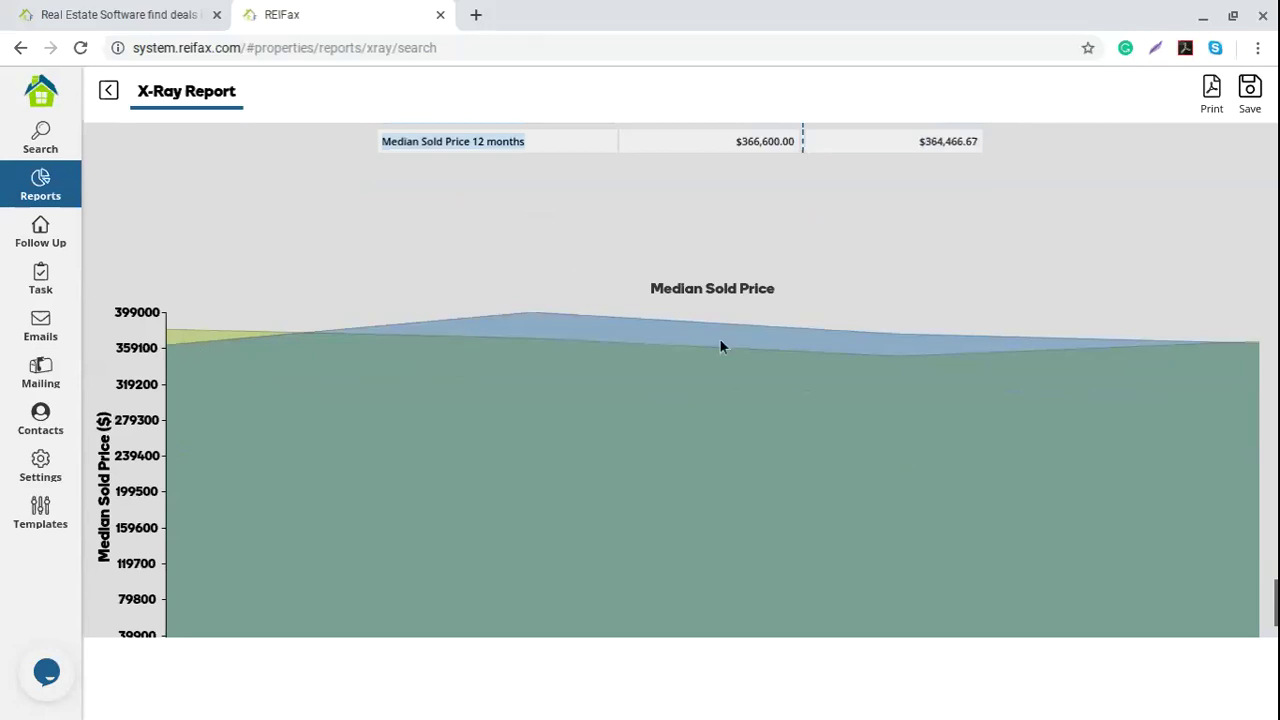
{"action": "scroll", "coordinate": [422, 420], "scroll_direction": "down", "scroll_amount": 1}
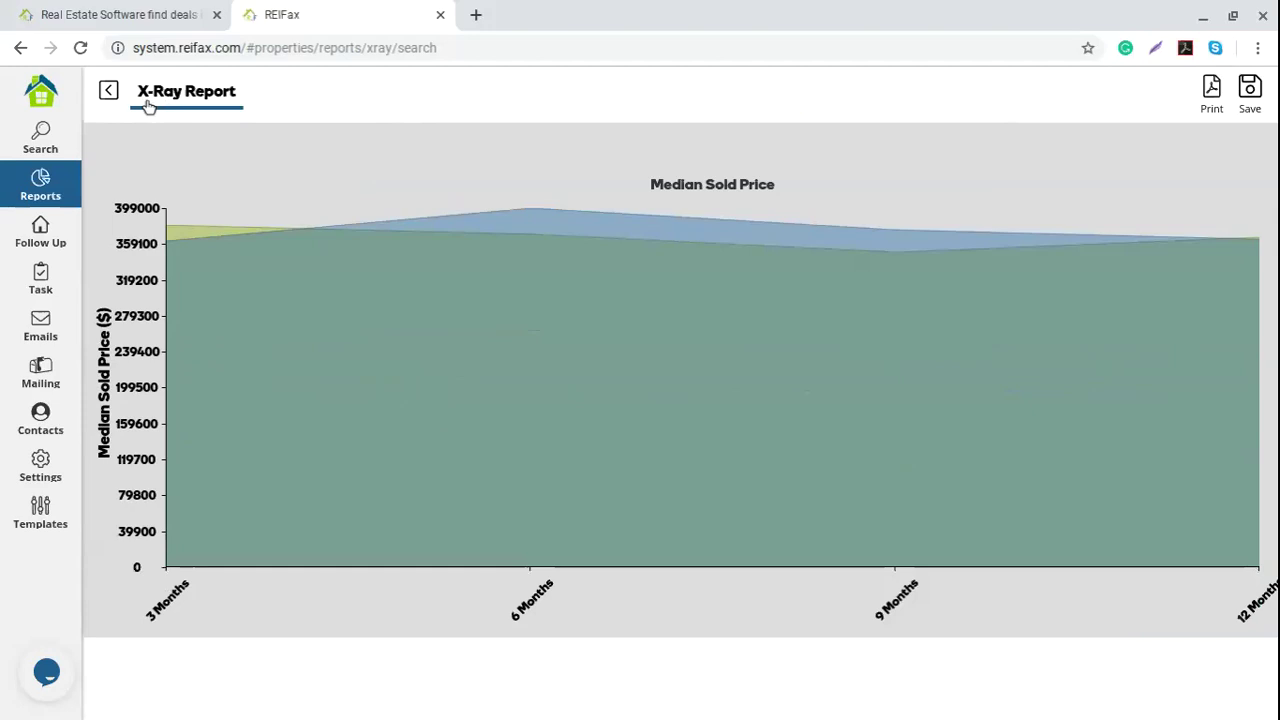
{"action": "scroll", "coordinate": [399, 367], "scroll_direction": "up", "scroll_amount": 5}
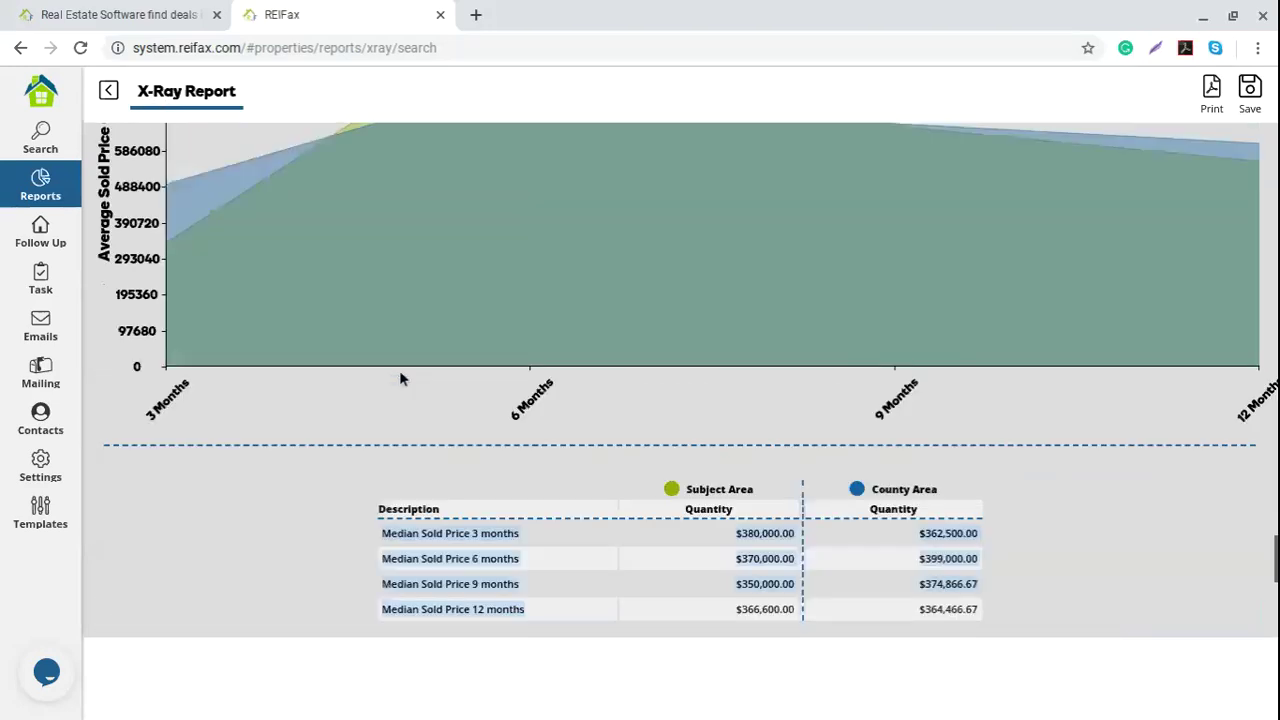
{"action": "scroll", "coordinate": [399, 370], "scroll_direction": "up", "scroll_amount": 20}
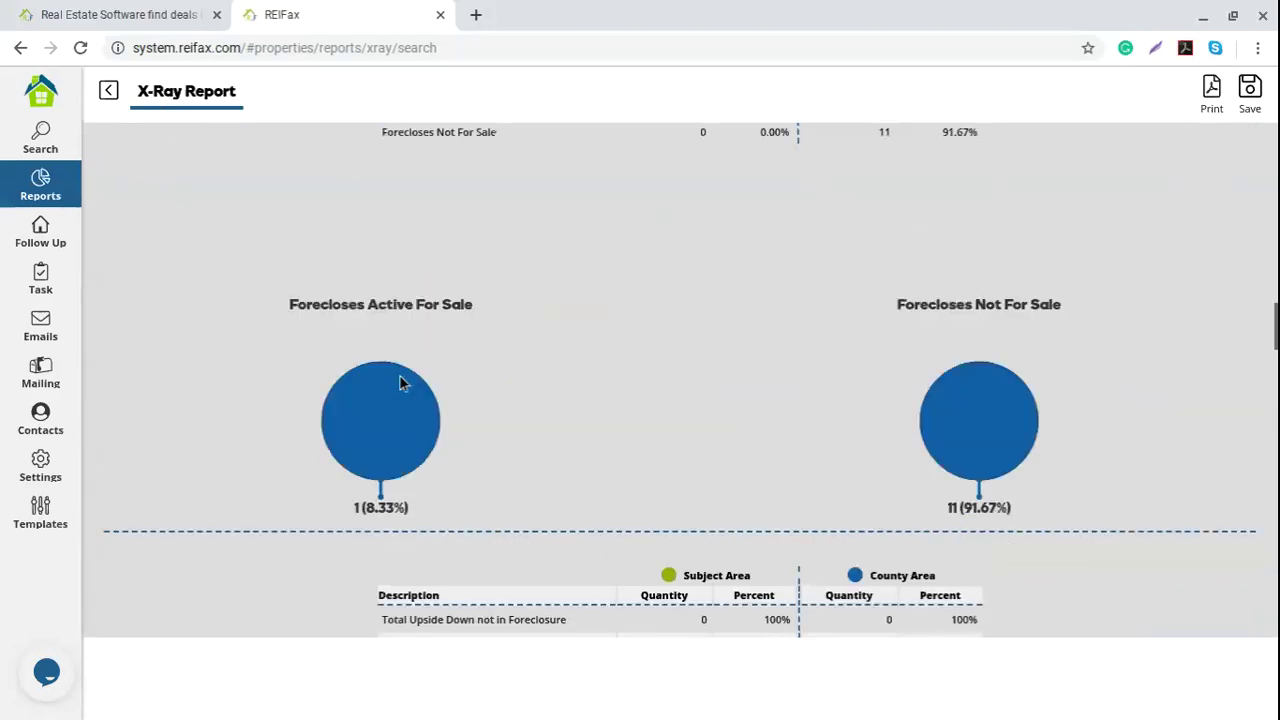
{"action": "scroll", "coordinate": [400, 383], "scroll_direction": "up", "scroll_amount": 4}
{"action": "scroll", "coordinate": [399, 383], "scroll_direction": "up", "scroll_amount": 3}
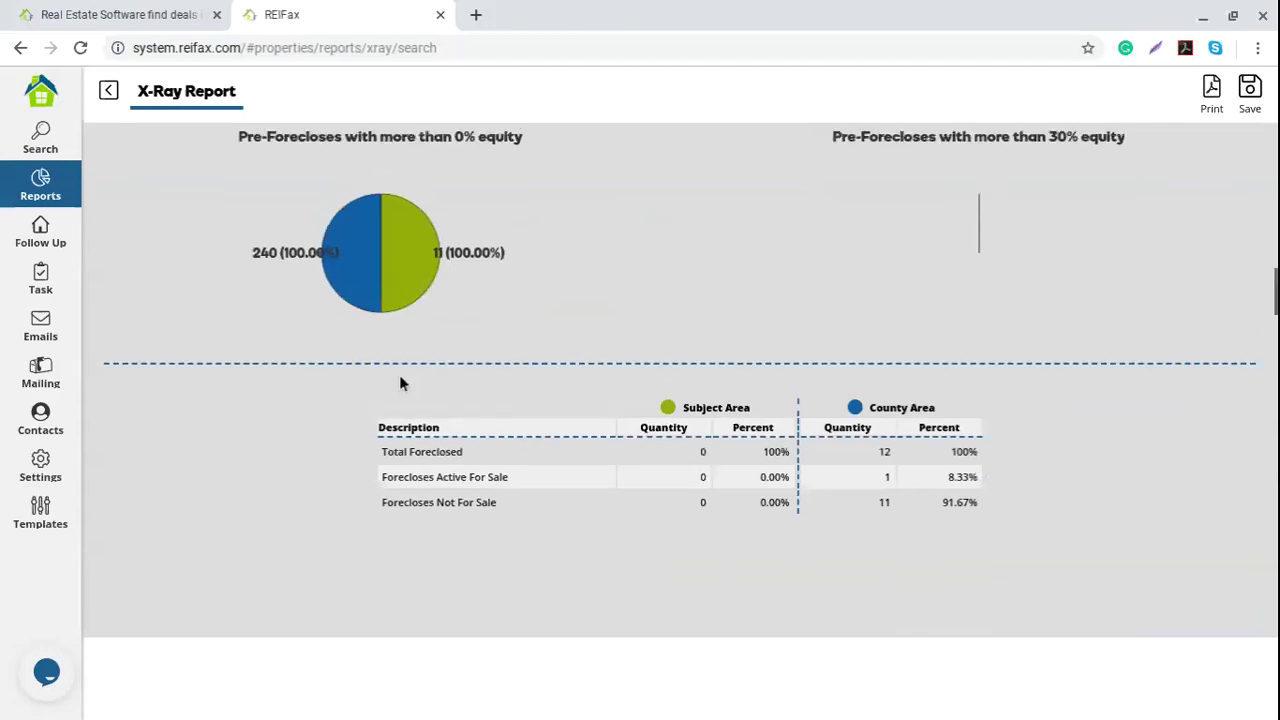
{"action": "scroll", "coordinate": [399, 380], "scroll_direction": "up", "scroll_amount": 15}
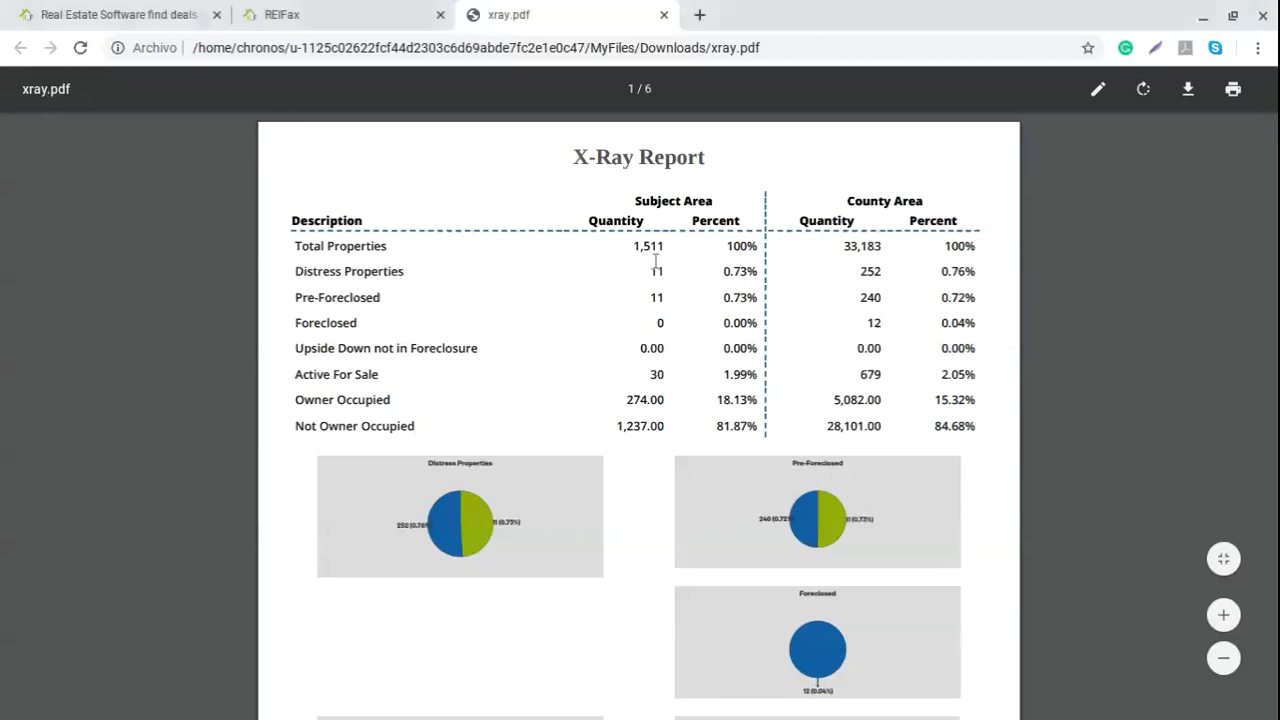
Step: Read the 6-page xray.pdf from its title down to the Median Sold Price chart, then close it
{"action": "left_click_drag", "start_coordinate": [578, 157], "coordinate": [712, 152]}
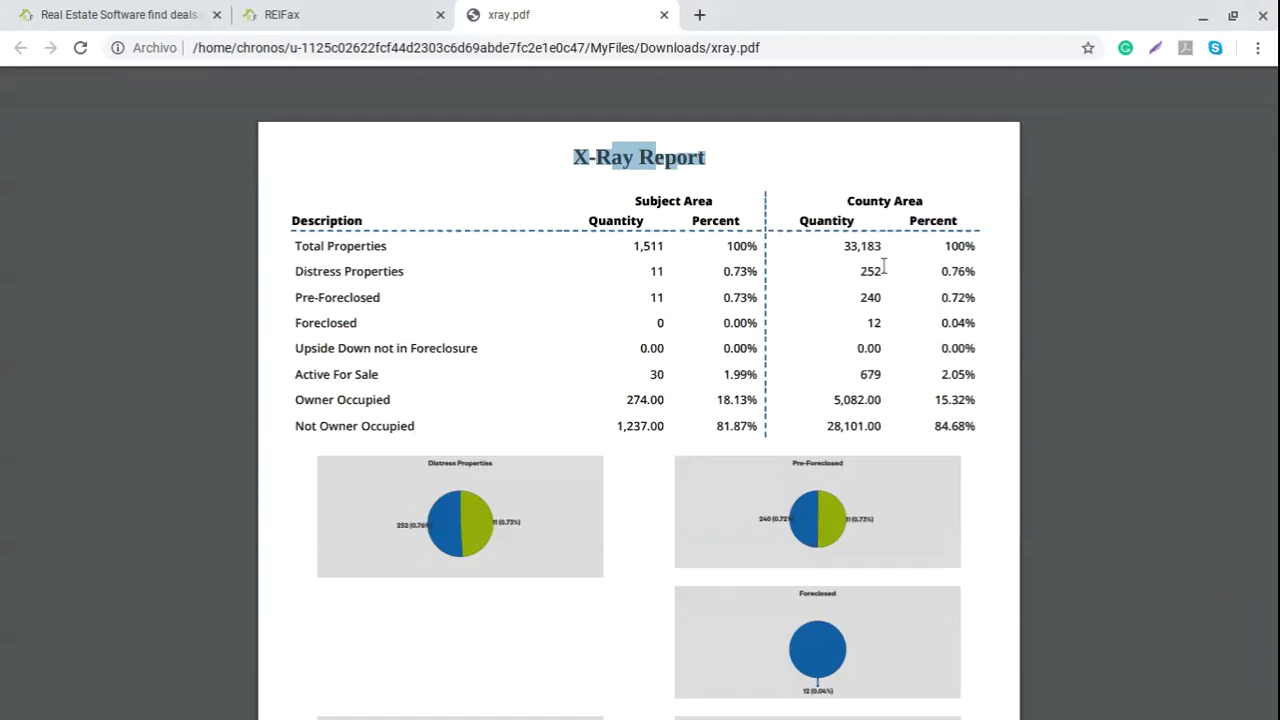
{"action": "scroll", "coordinate": [567, 305], "scroll_direction": "down", "scroll_amount": 1}
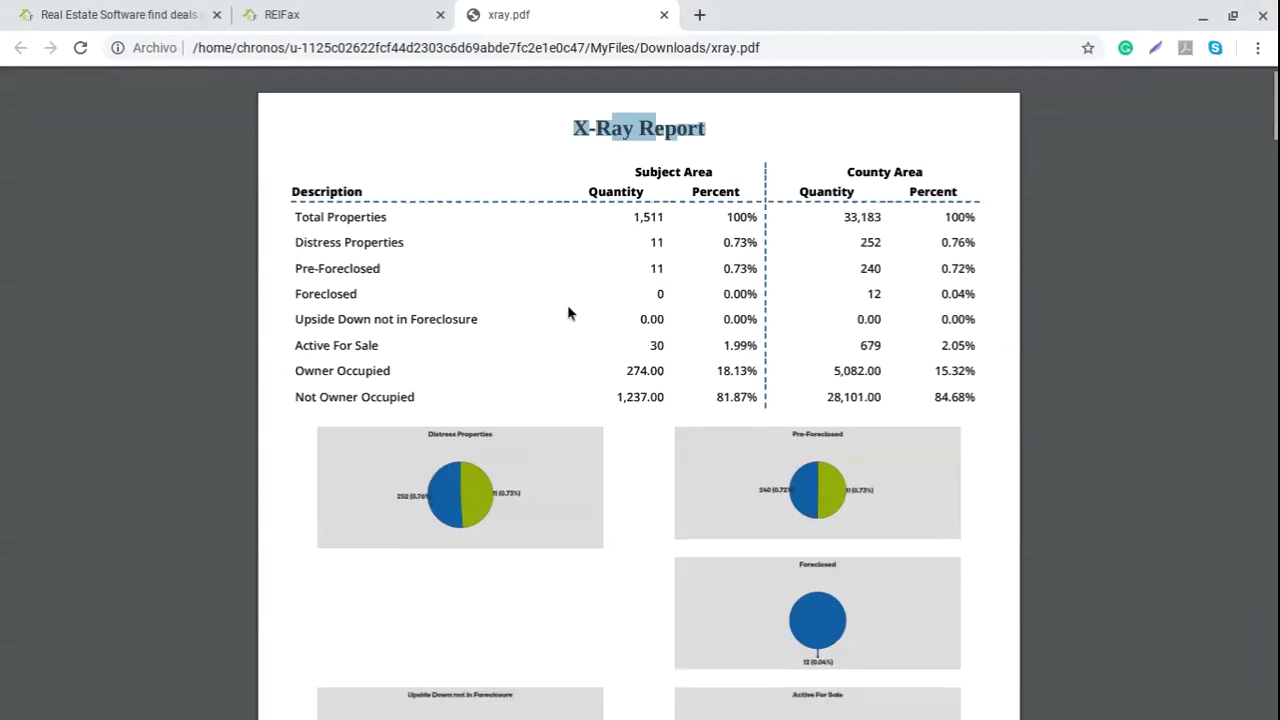
{"action": "scroll", "coordinate": [567, 307], "scroll_direction": "down", "scroll_amount": 4}
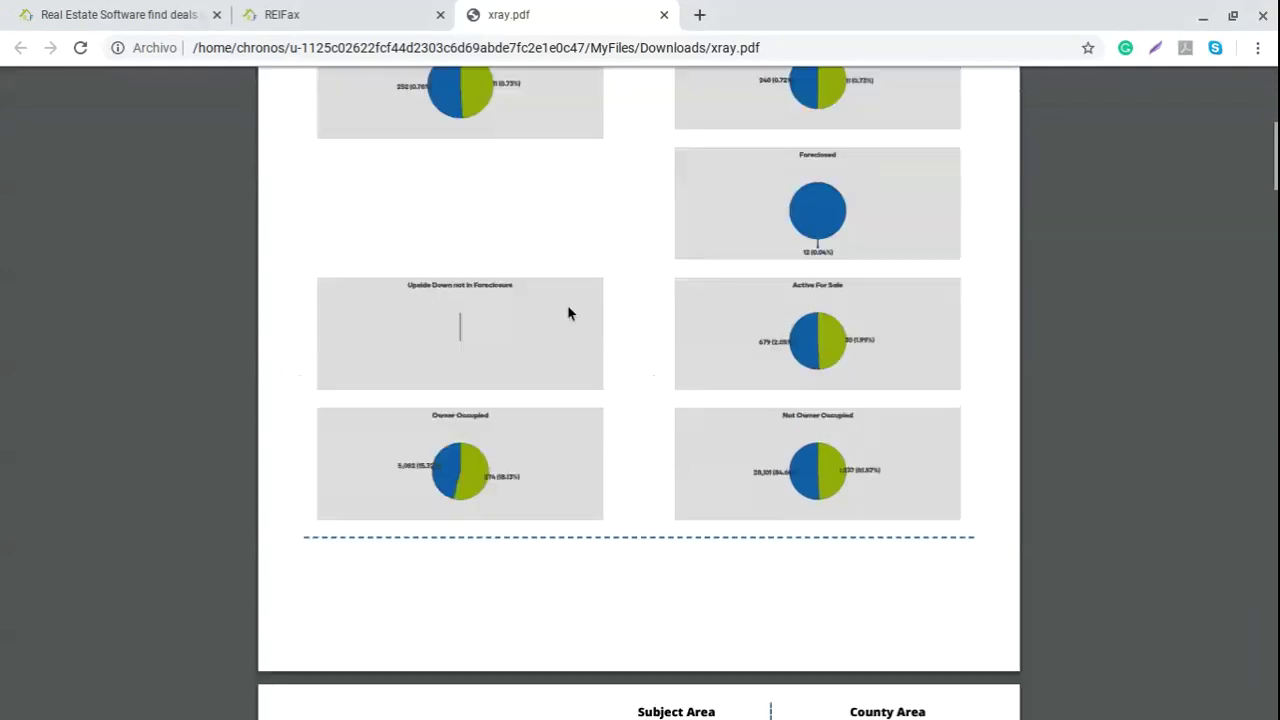
{"action": "scroll", "coordinate": [568, 313], "scroll_direction": "down", "scroll_amount": 1}
{"action": "scroll", "coordinate": [567, 313], "scroll_direction": "down", "scroll_amount": 8}
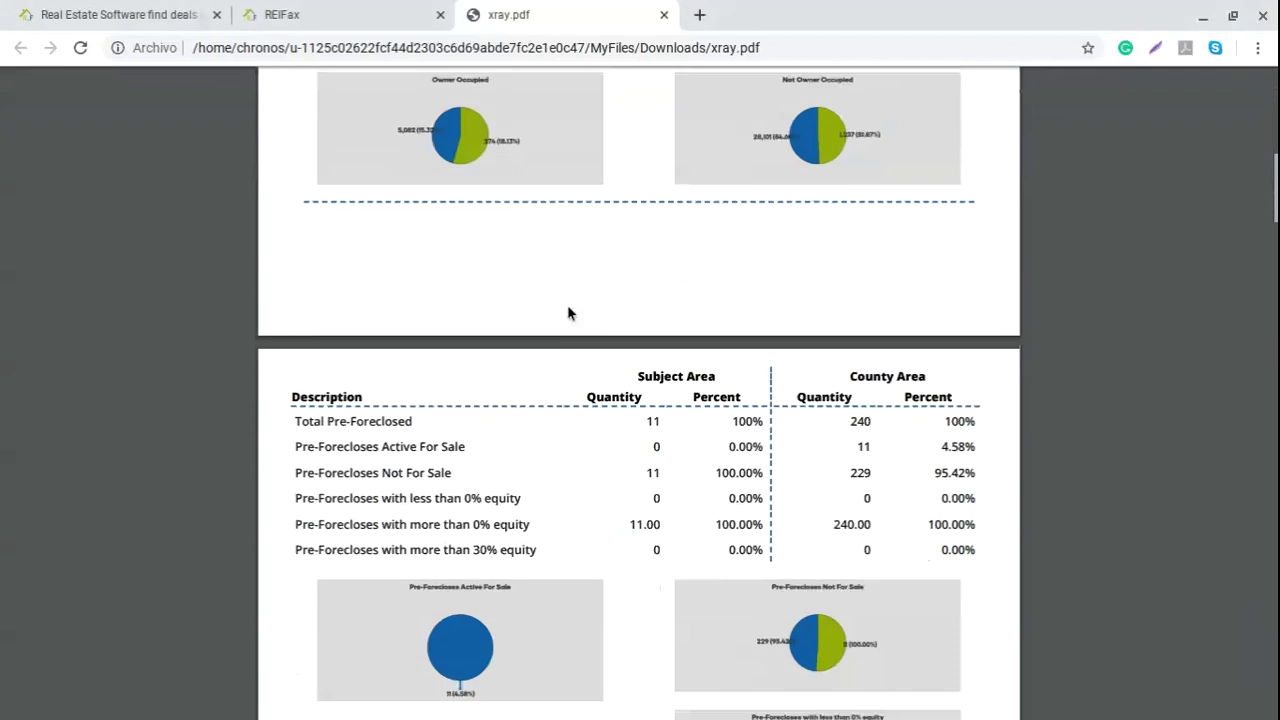
{"action": "scroll", "coordinate": [568, 314], "scroll_direction": "down", "scroll_amount": 3}
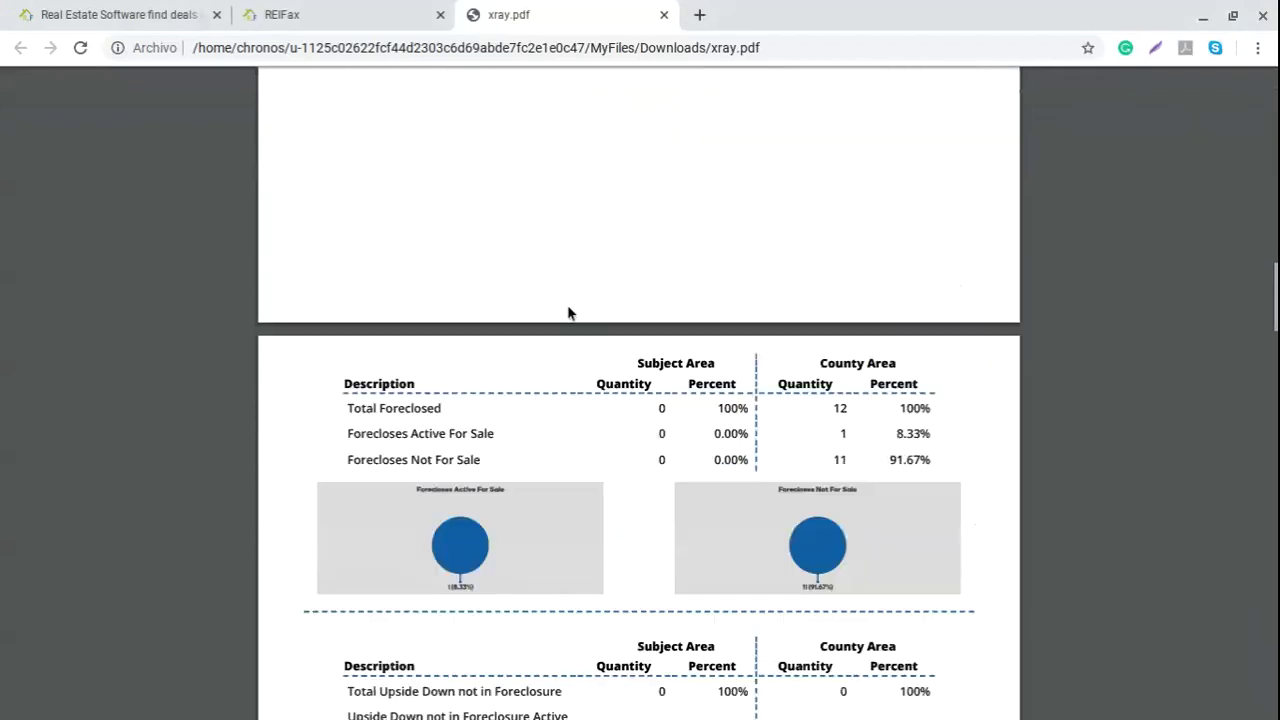
{"action": "scroll", "coordinate": [568, 313], "scroll_direction": "down", "scroll_amount": 9}
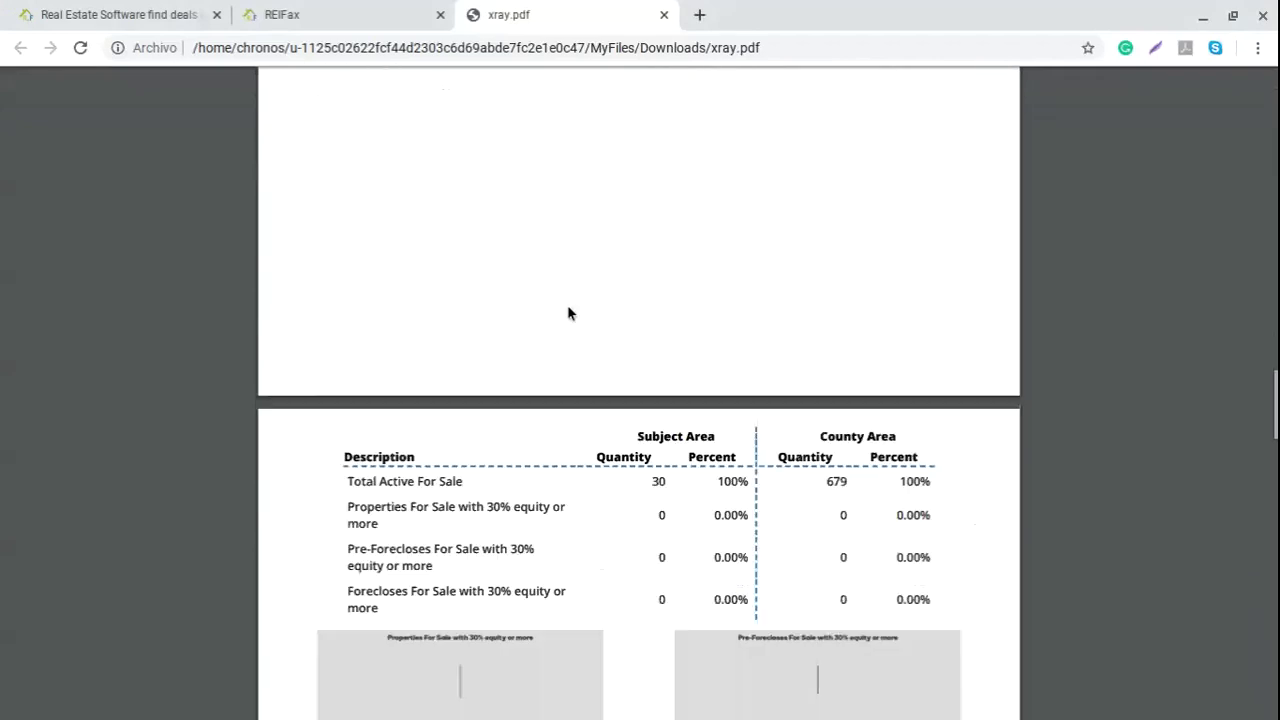
{"action": "scroll", "coordinate": [568, 314], "scroll_direction": "down", "scroll_amount": 10}
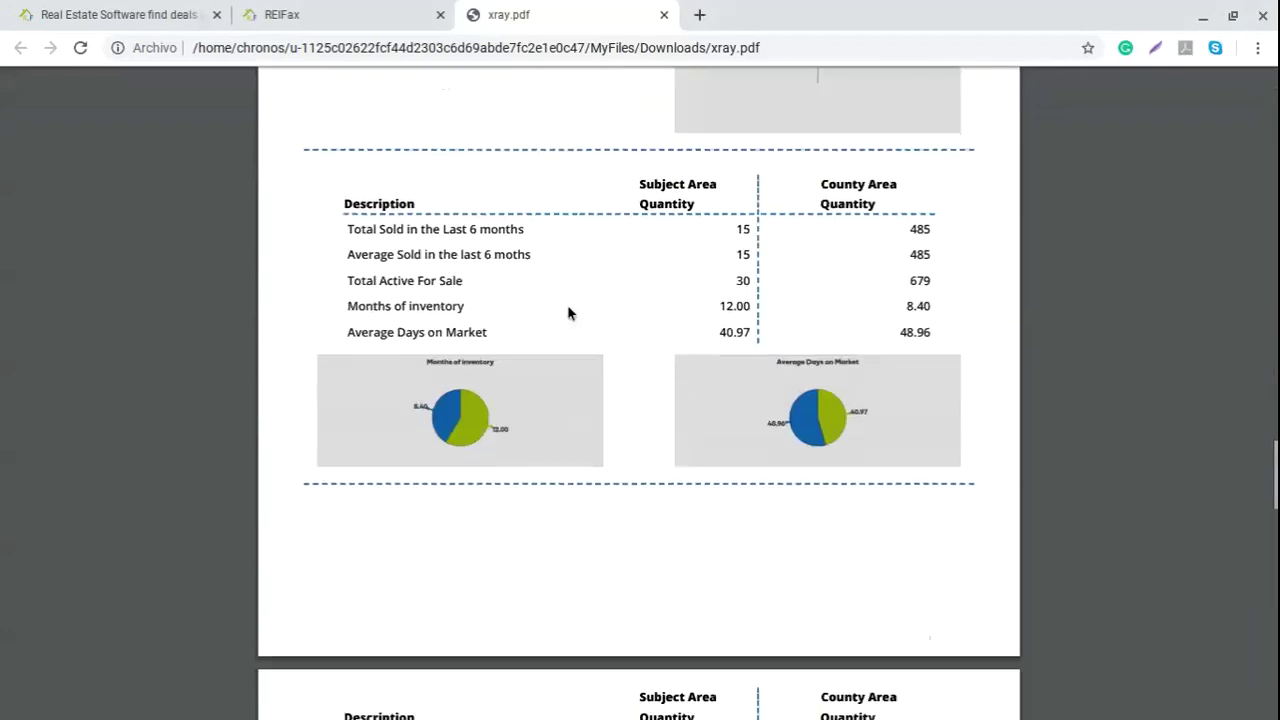
{"action": "scroll", "coordinate": [568, 314], "scroll_direction": "down", "scroll_amount": 11}
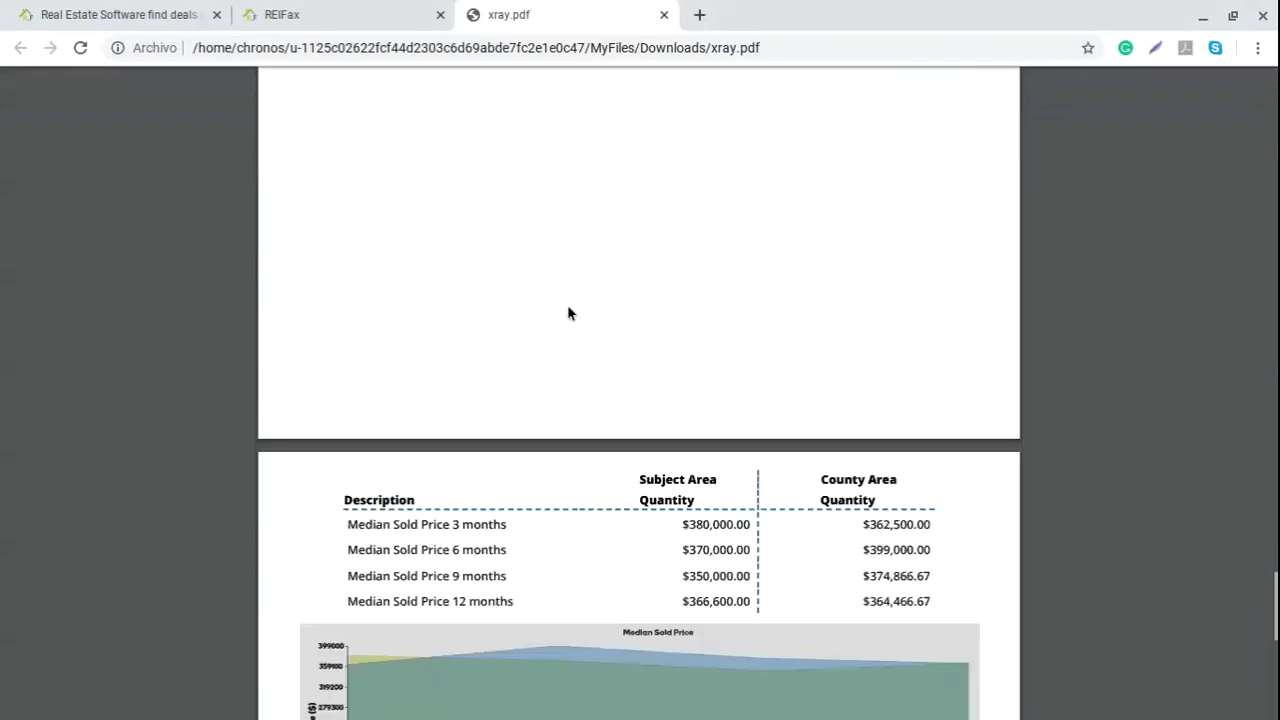
{"action": "scroll", "coordinate": [568, 313], "scroll_direction": "down", "scroll_amount": 5}
{"action": "scroll", "coordinate": [568, 249], "scroll_direction": "up", "scroll_amount": 3}
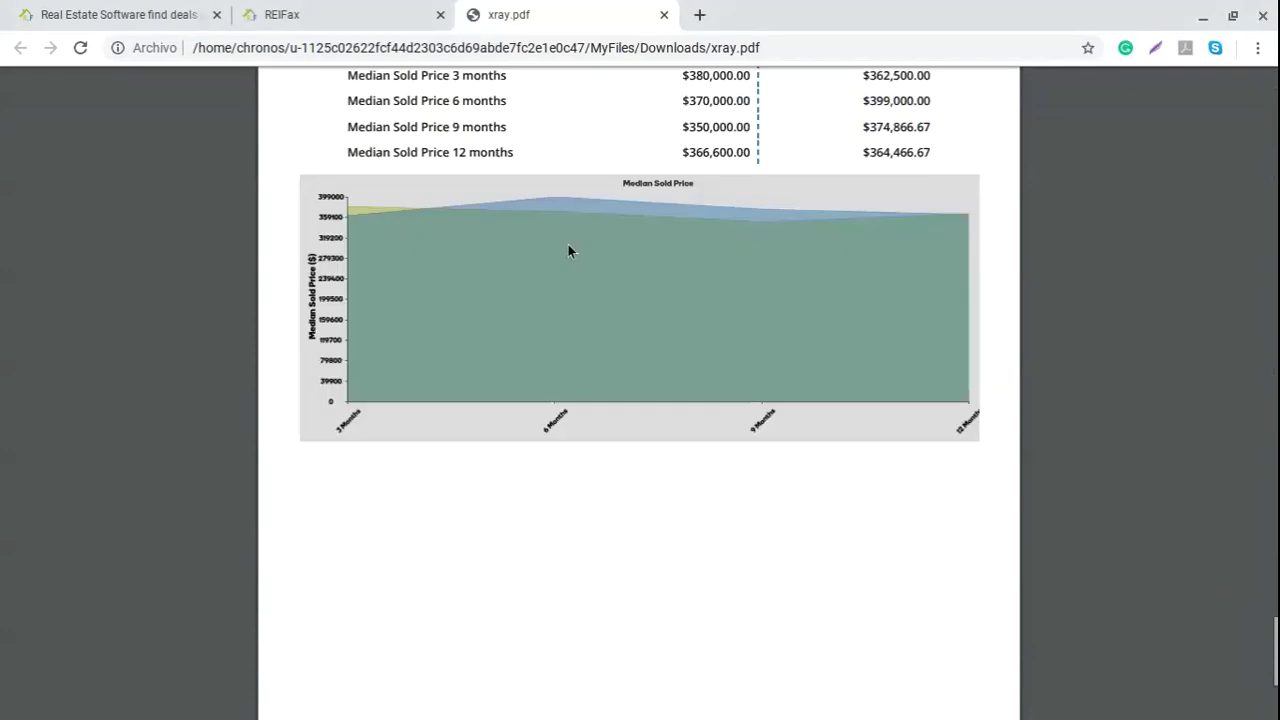
{"action": "left_click", "coordinate": [664, 15]}
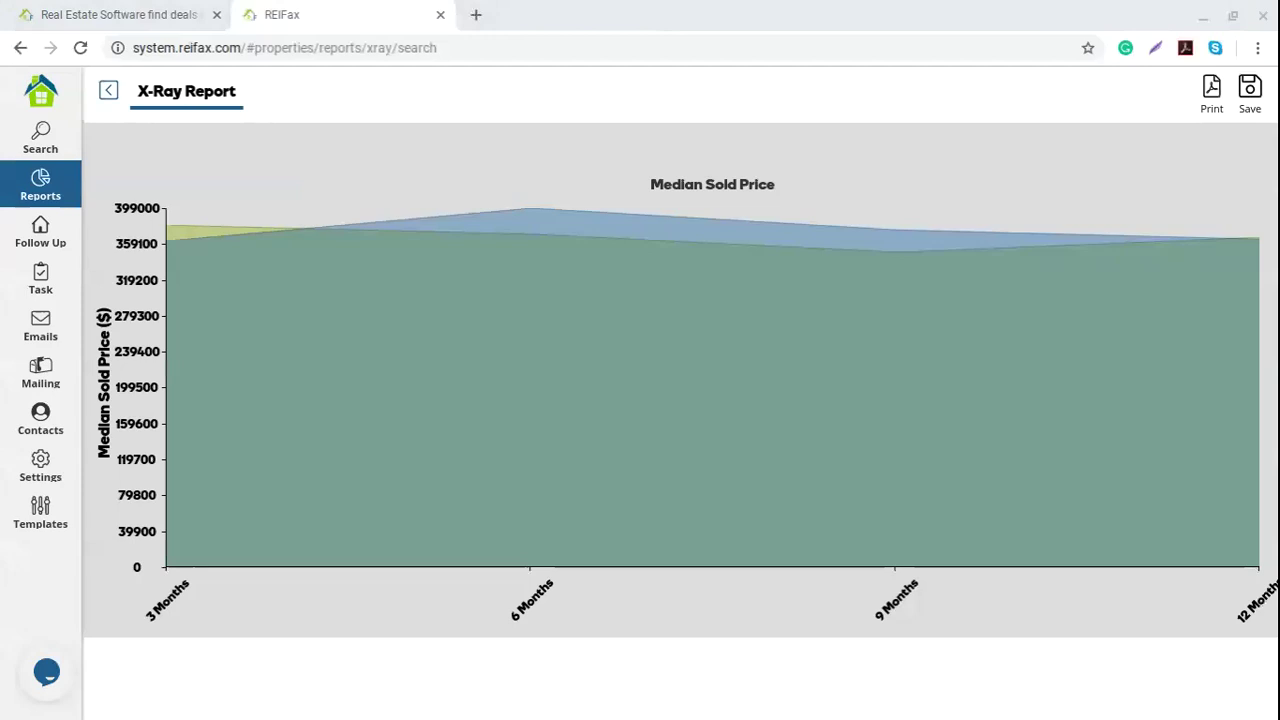
Step: Leave the X-Ray Report and return to the property search form and map
{"action": "left_click", "coordinate": [108, 90]}
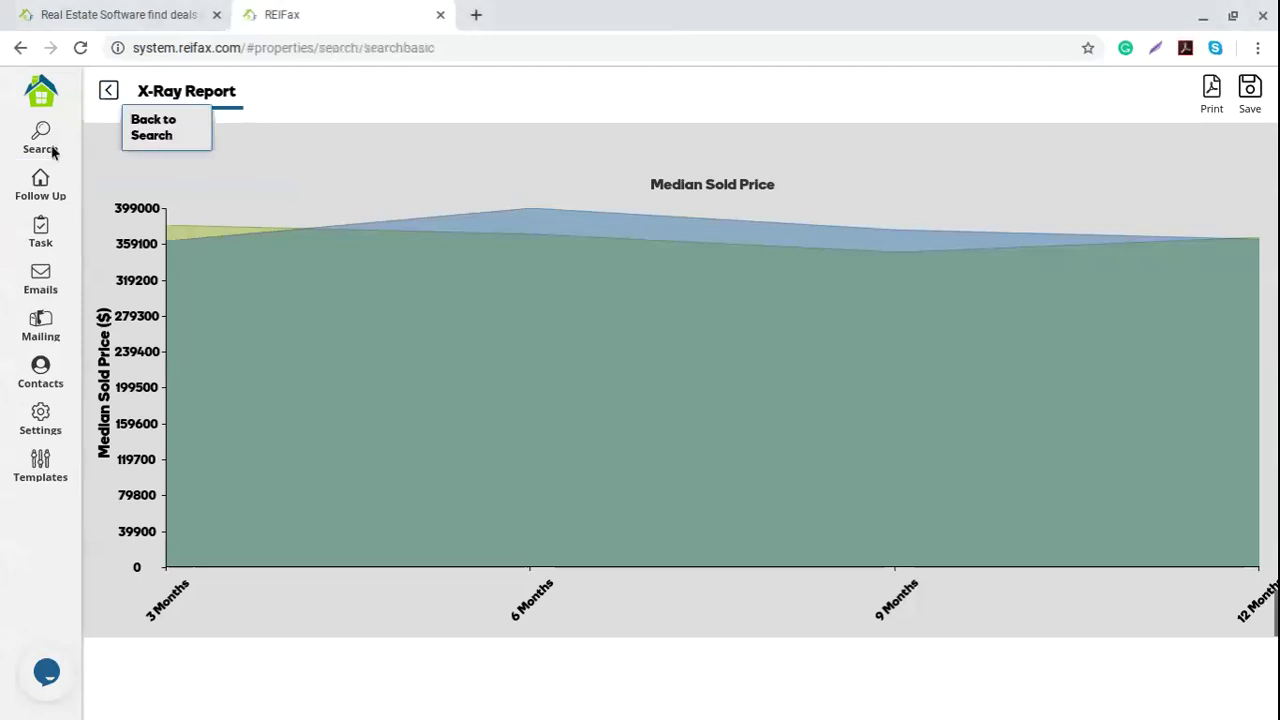
{"action": "left_click", "coordinate": [40, 140]}
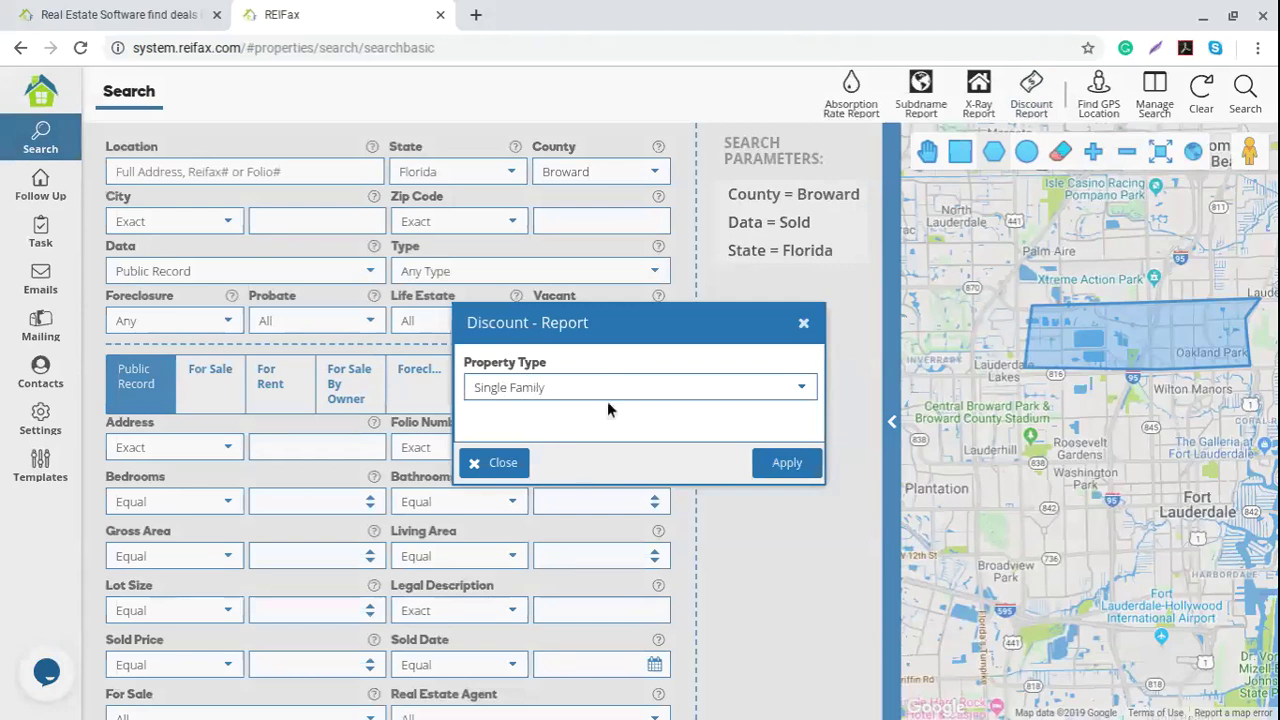
Step: Generate the Discount Report for Single Family properties within 0.5 mi of the drawn area
{"action": "left_click", "coordinate": [795, 470]}
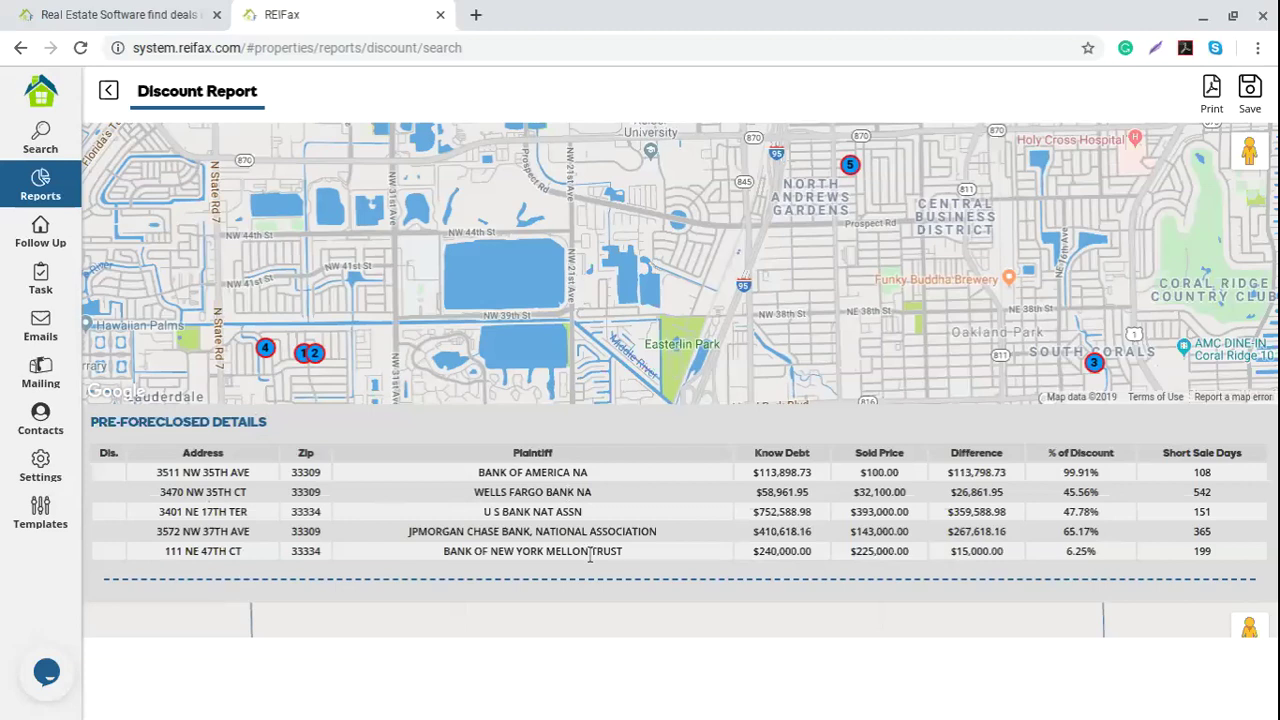
{"action": "triple_click", "coordinate": [763, 452]}
{"action": "left_click", "coordinate": [762, 476]}
{"action": "left_click_drag", "start_coordinate": [857, 455], "coordinate": [906, 458]}
{"action": "left_click", "coordinate": [884, 484]}
{"action": "left_click_drag", "start_coordinate": [898, 472], "coordinate": [874, 472]}
{"action": "left_click", "coordinate": [966, 472]}
{"action": "left_click_drag", "start_coordinate": [950, 452], "coordinate": [1001, 452]}
{"action": "left_click", "coordinate": [1105, 492]}
{"action": "left_click", "coordinate": [1078, 452]}
{"action": "left_click_drag", "start_coordinate": [1072, 471], "coordinate": [1090, 552]}
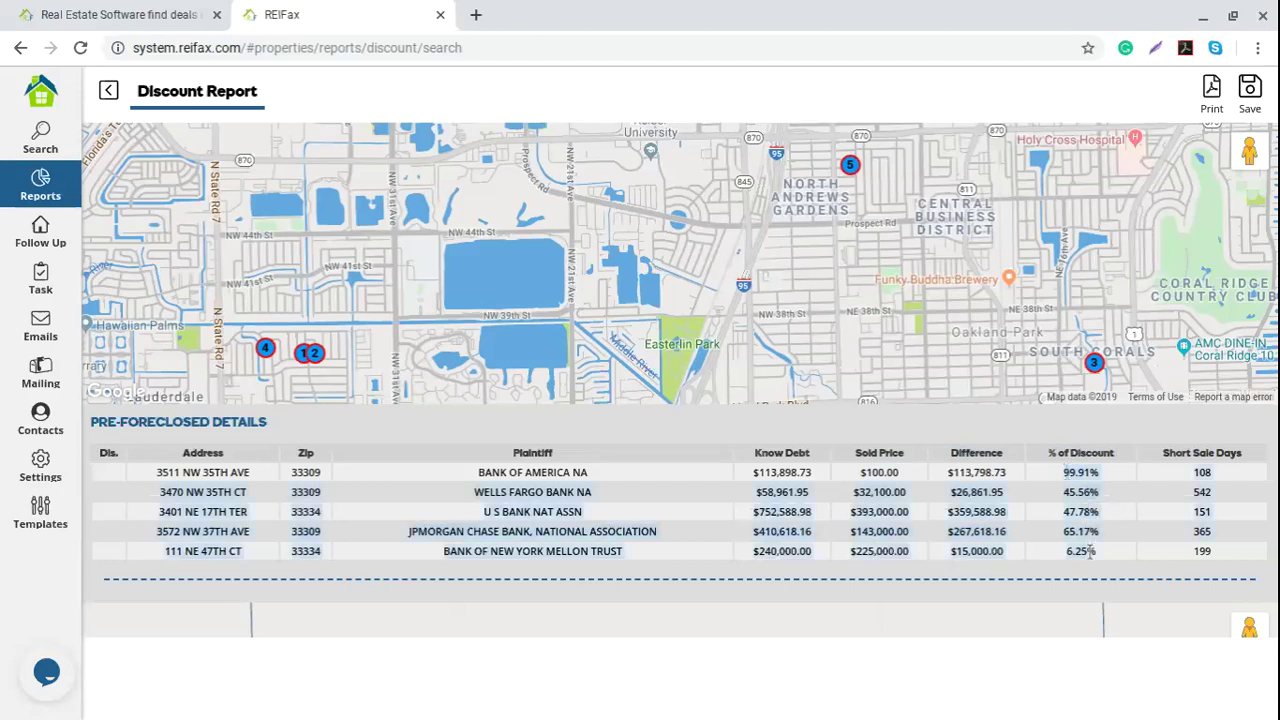
{"action": "left_click", "coordinate": [1082, 531]}
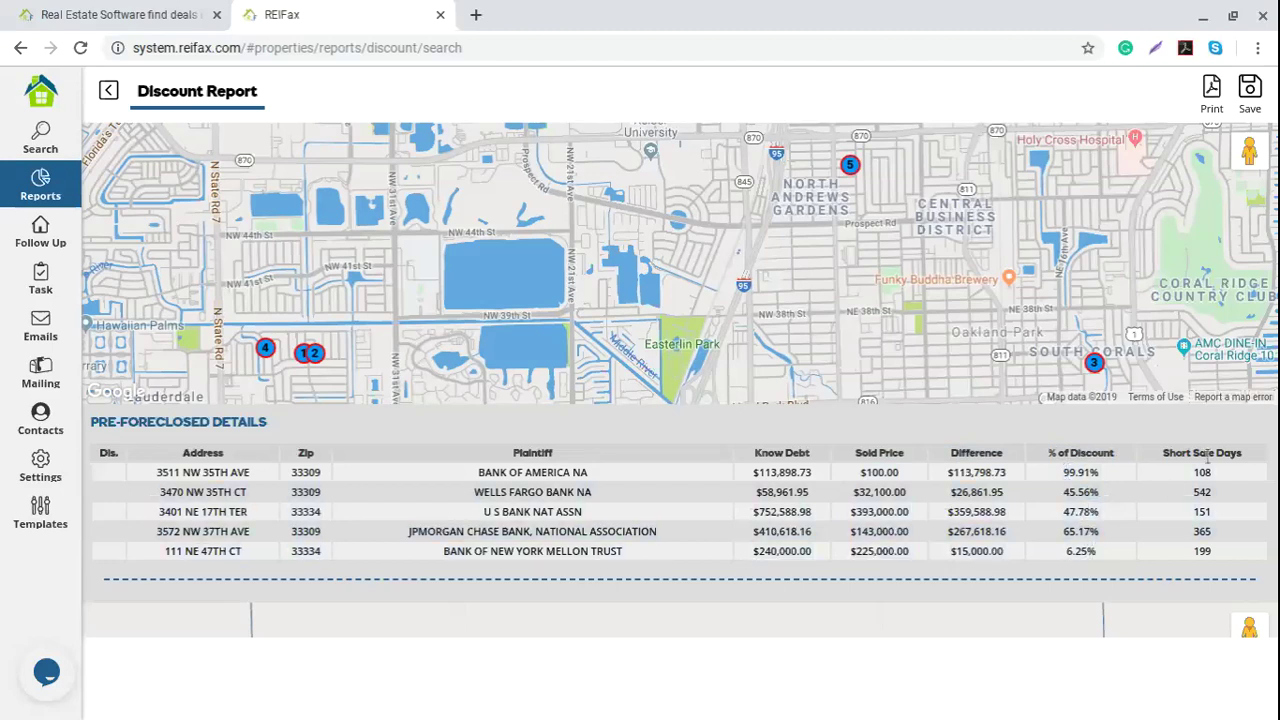
{"action": "left_click_drag", "start_coordinate": [1163, 453], "coordinate": [1247, 457]}
{"action": "left_click_drag", "start_coordinate": [97, 420], "coordinate": [361, 421]}
{"action": "scroll", "coordinate": [362, 428], "scroll_direction": "down", "scroll_amount": 2}
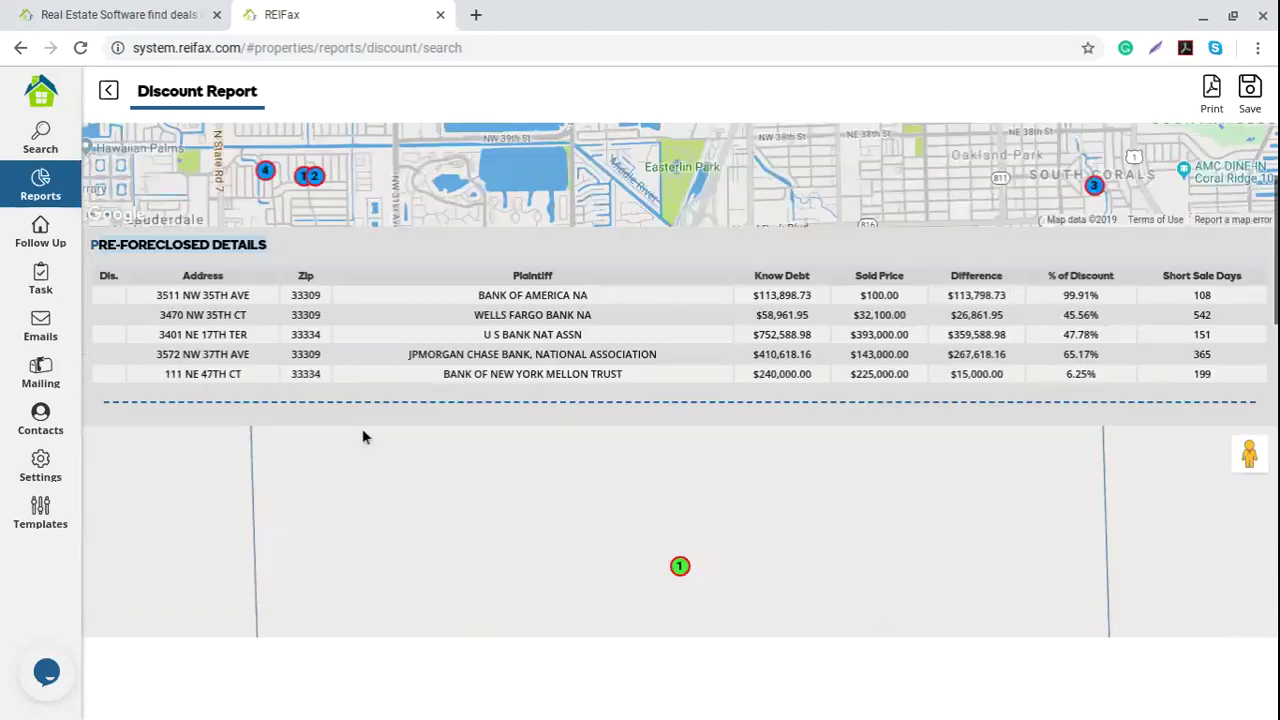
{"action": "scroll", "coordinate": [362, 428], "scroll_direction": "down", "scroll_amount": 4}
{"action": "left_click_drag", "start_coordinate": [93, 326], "coordinate": [269, 329]}
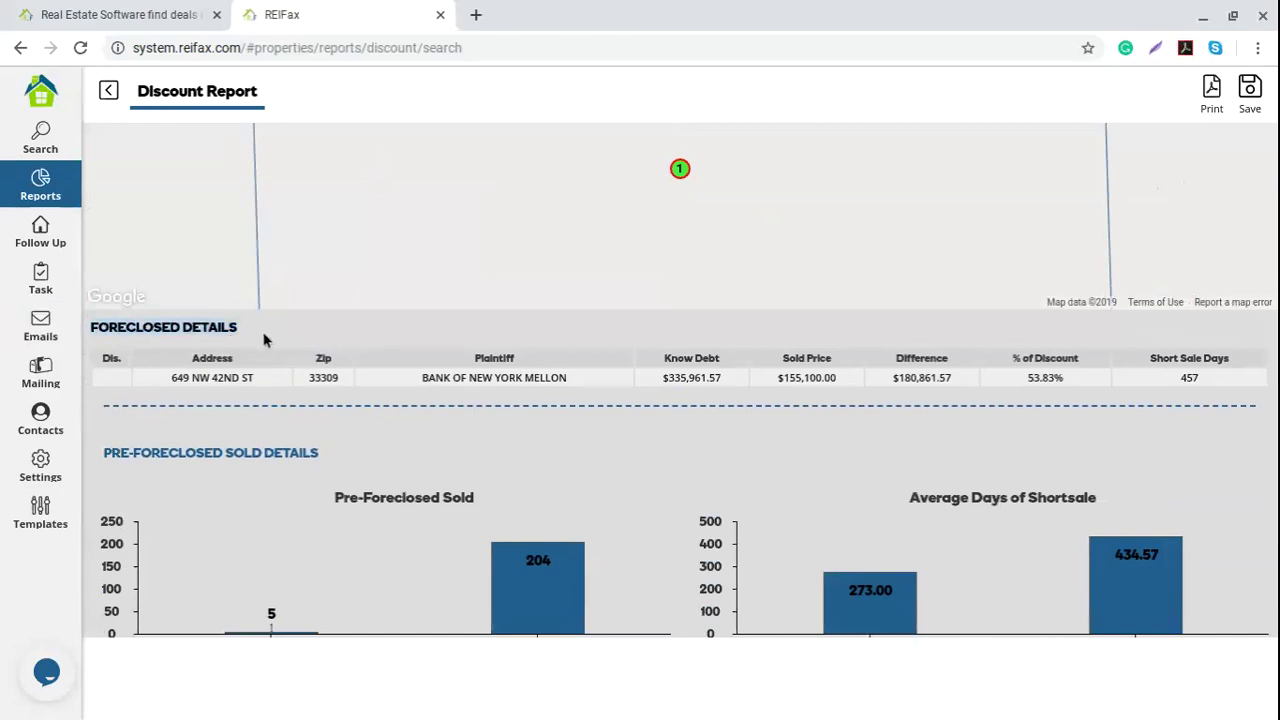
{"action": "scroll", "coordinate": [263, 336], "scroll_direction": "down", "scroll_amount": 1}
{"action": "left_click", "coordinate": [196, 344]}
{"action": "triple_click", "coordinate": [193, 345]}
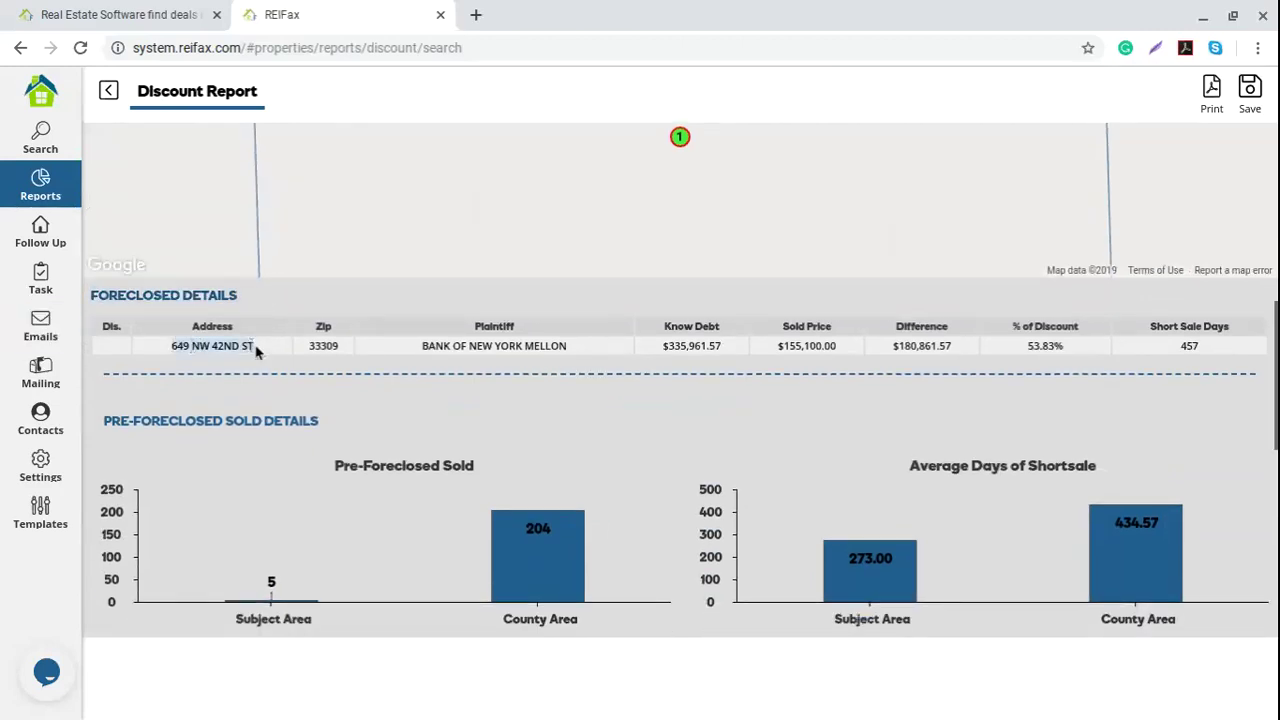
{"action": "left_click", "coordinate": [734, 346]}
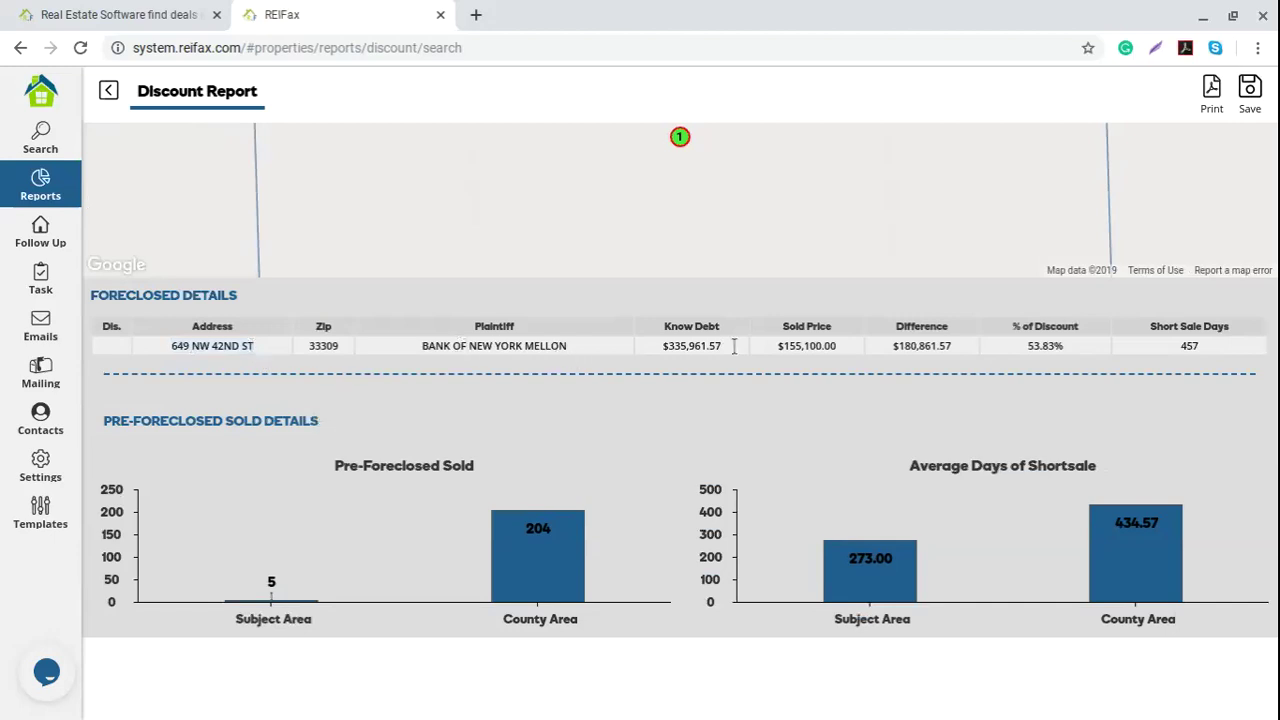
{"action": "left_click_drag", "start_coordinate": [664, 346], "coordinate": [1075, 358]}
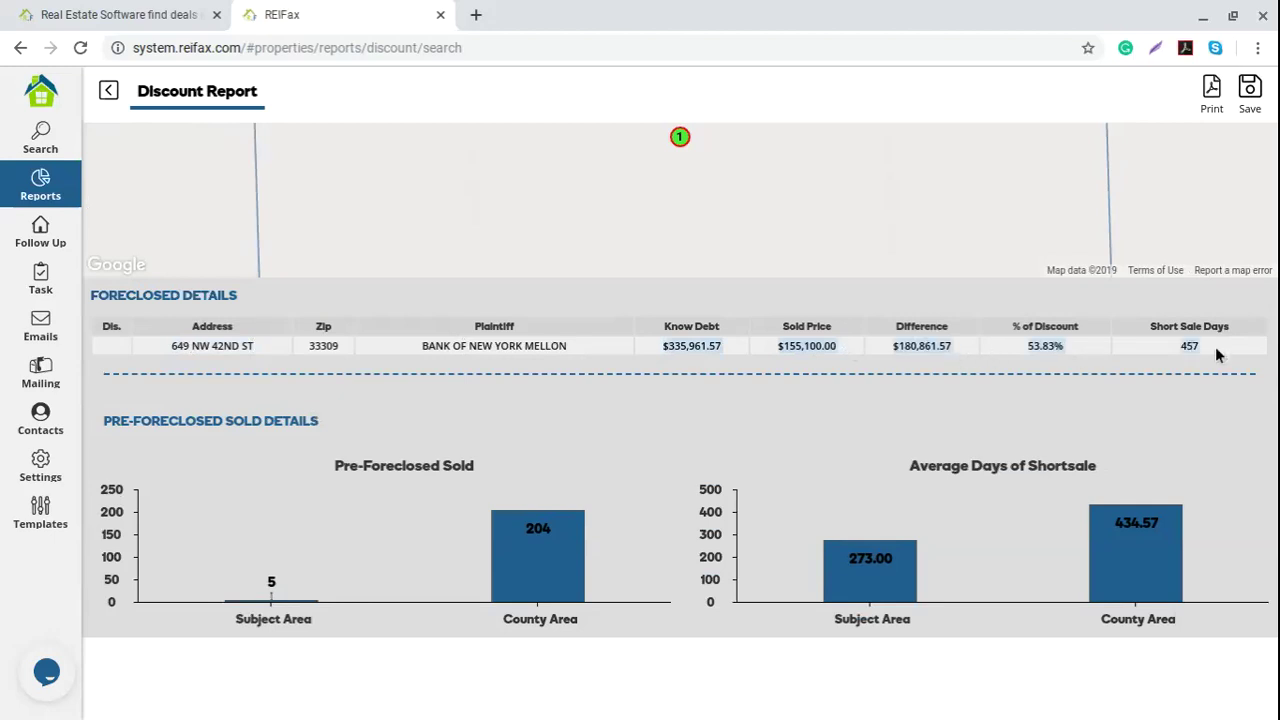
{"action": "scroll", "coordinate": [480, 392], "scroll_direction": "down", "scroll_amount": 2}
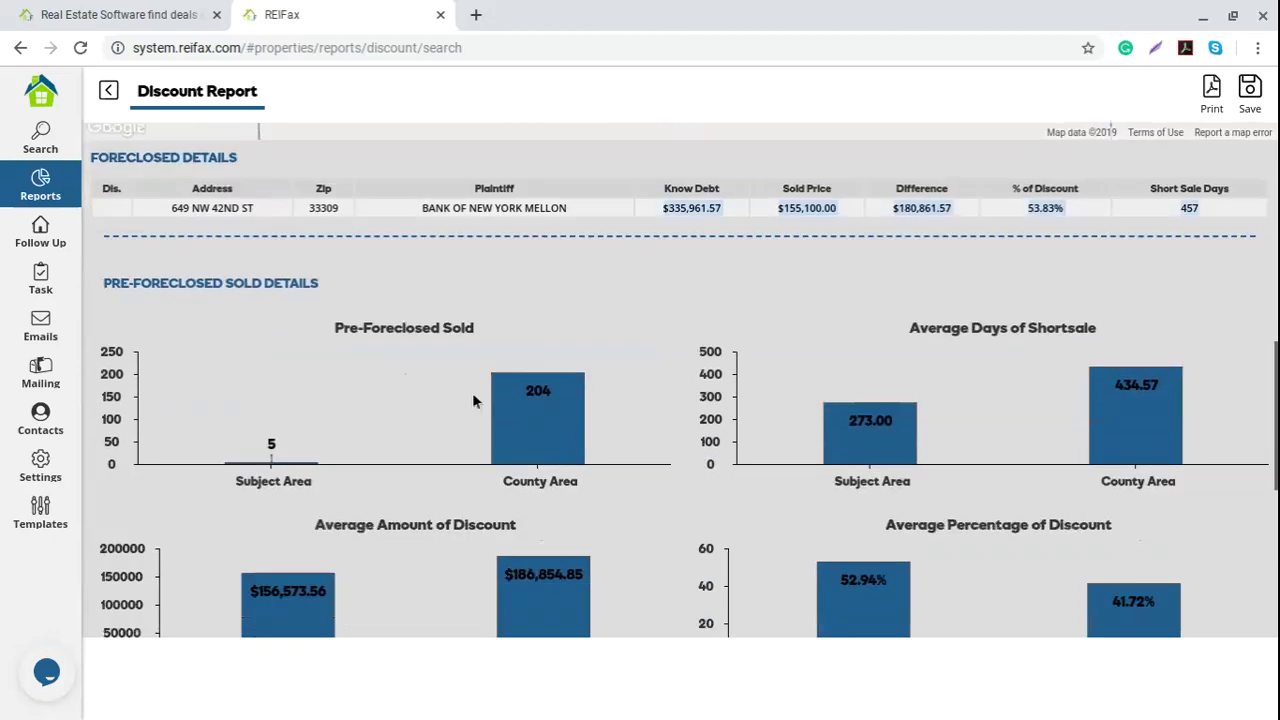
{"action": "scroll", "coordinate": [473, 398], "scroll_direction": "down", "scroll_amount": 2}
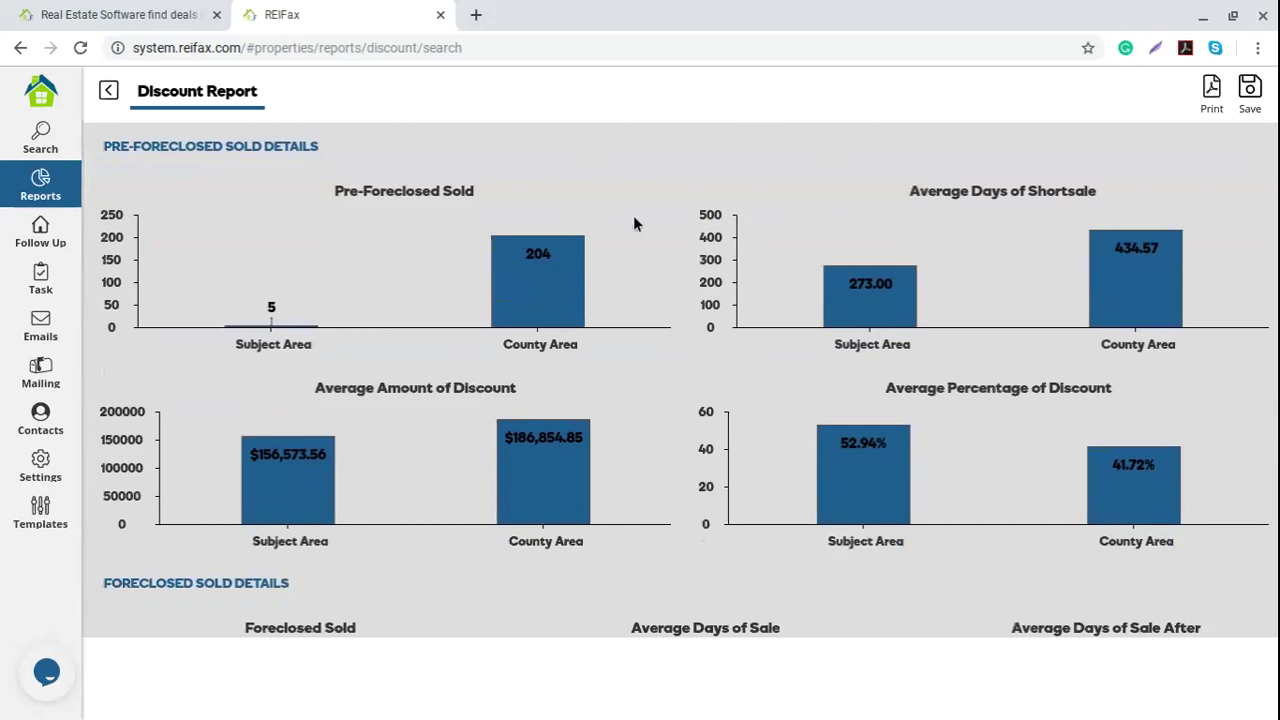
{"action": "scroll", "coordinate": [333, 360], "scroll_direction": "down", "scroll_amount": 5}
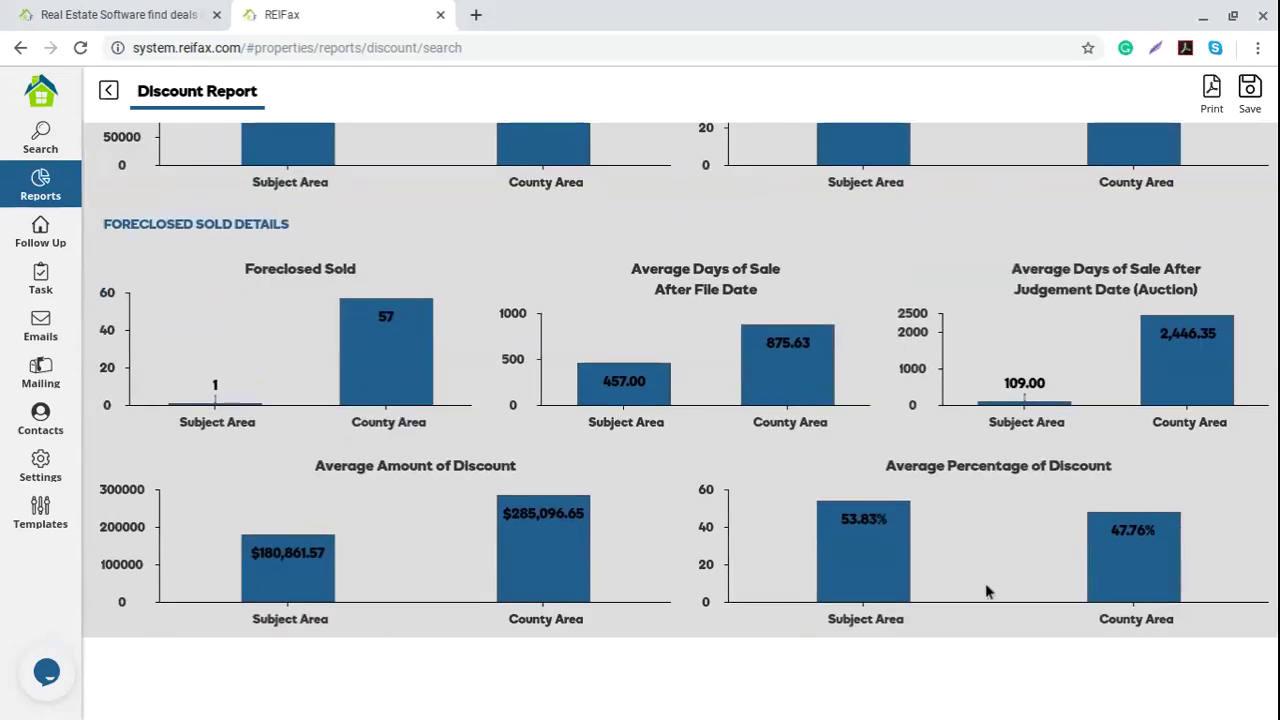
{"action": "scroll", "coordinate": [465, 441], "scroll_direction": "up", "scroll_amount": 5}
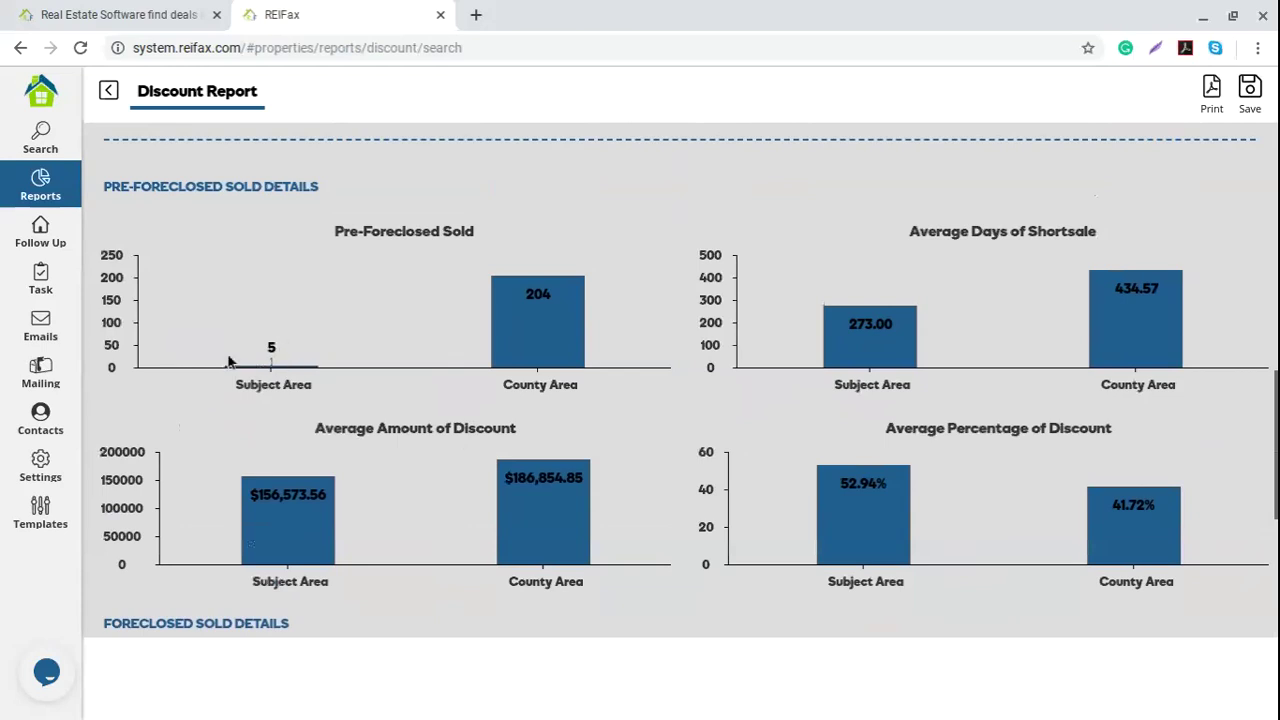
{"action": "scroll", "coordinate": [306, 429], "scroll_direction": "up", "scroll_amount": 10}
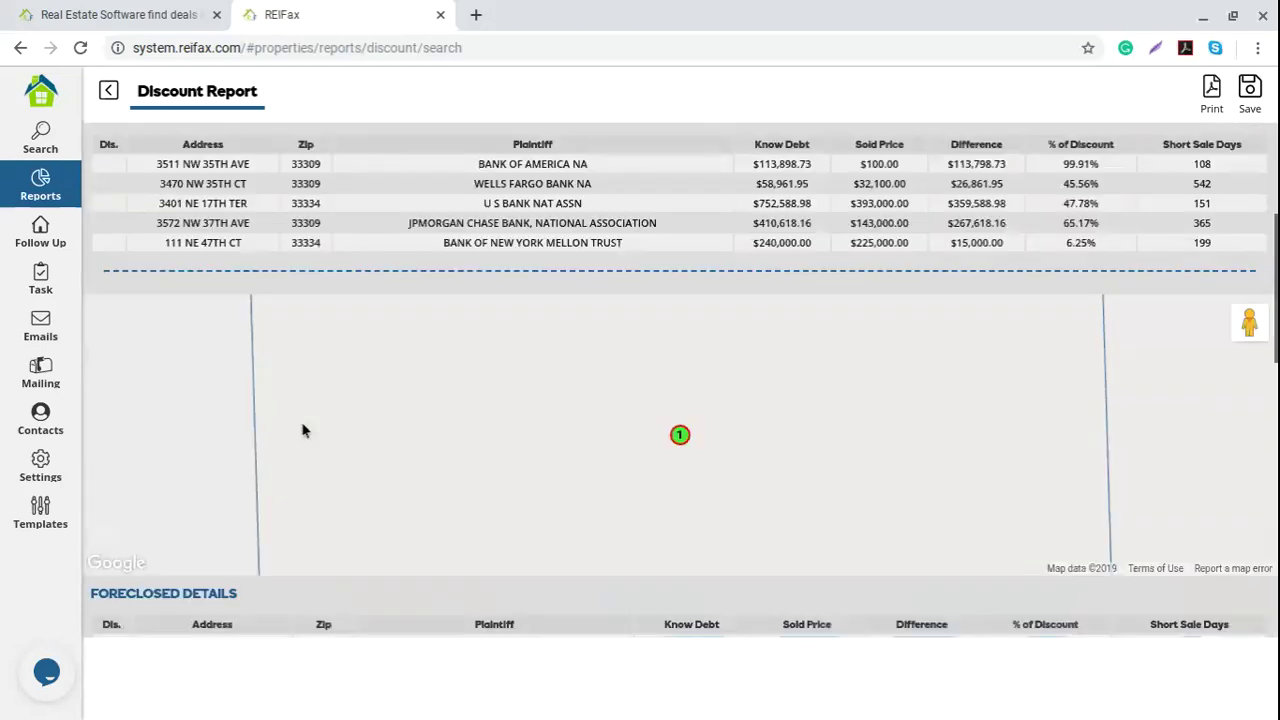
{"action": "scroll", "coordinate": [306, 427], "scroll_direction": "down", "scroll_amount": 10}
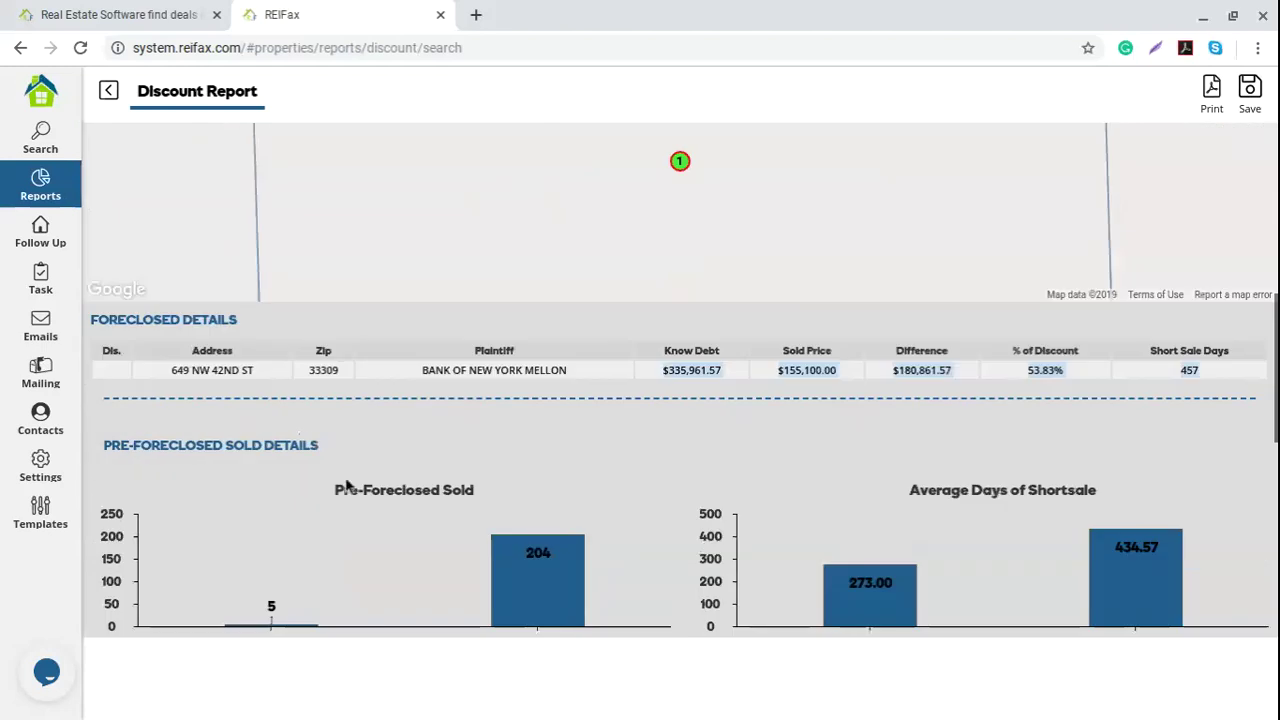
{"action": "scroll", "coordinate": [349, 485], "scroll_direction": "up", "scroll_amount": 5}
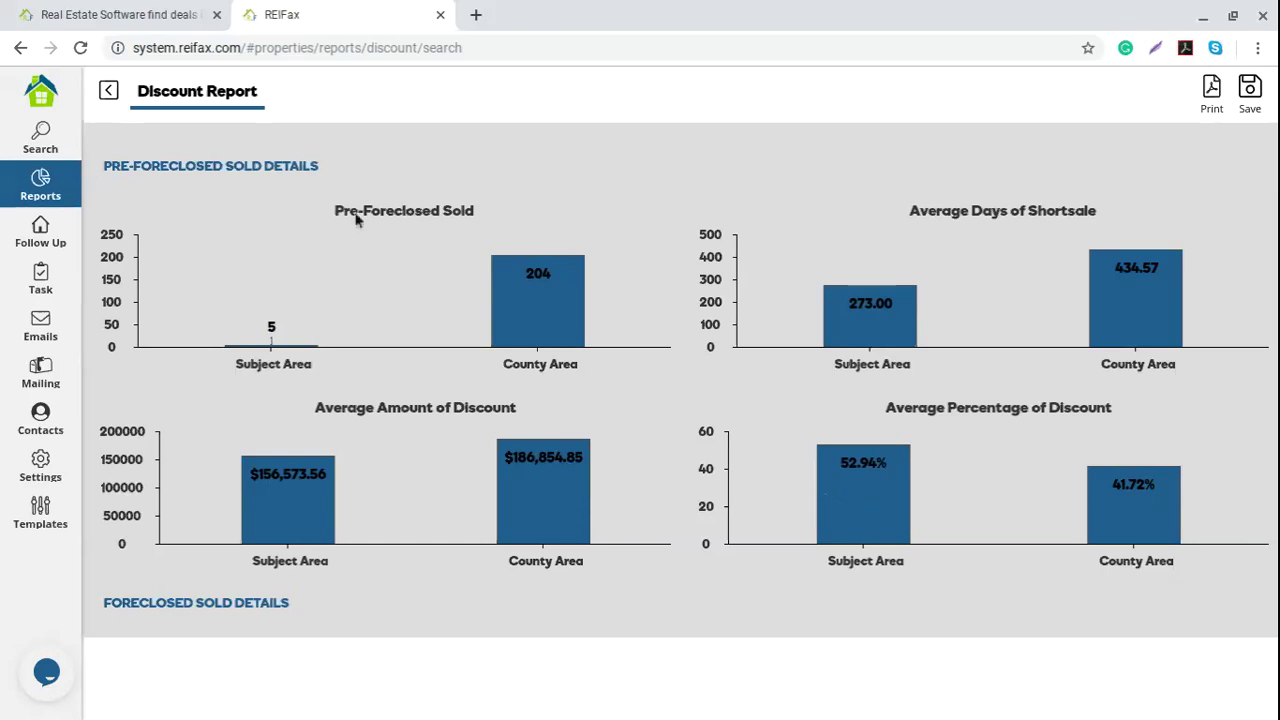
{"action": "scroll", "coordinate": [406, 380], "scroll_direction": "down", "scroll_amount": 3}
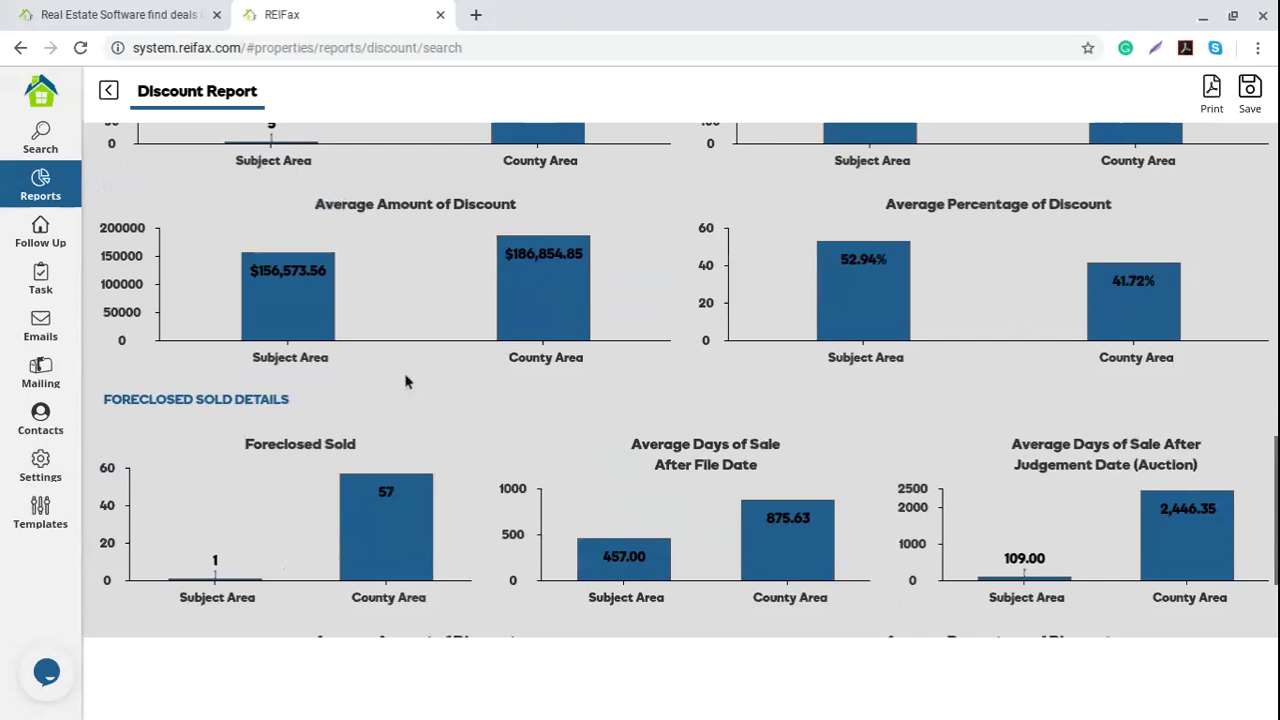
{"action": "left_click_drag", "start_coordinate": [172, 224], "coordinate": [322, 233]}
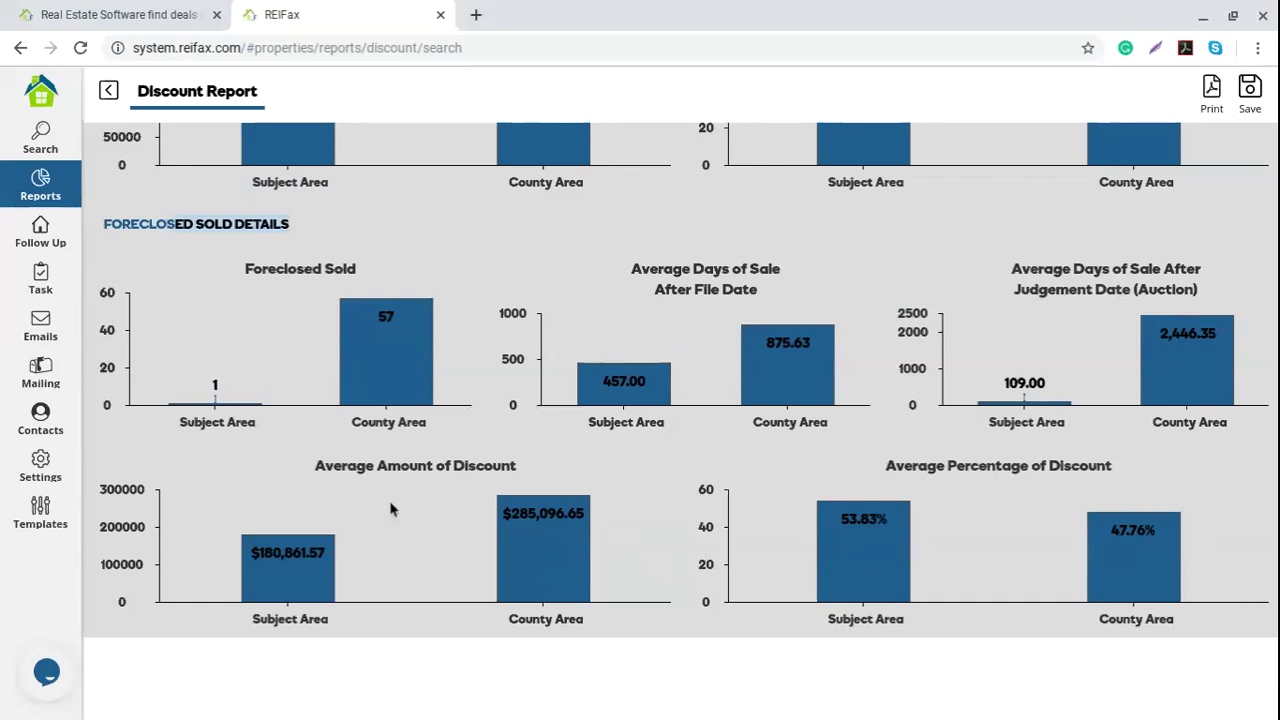
{"action": "scroll", "coordinate": [391, 508], "scroll_direction": "up", "scroll_amount": 10}
{"action": "scroll", "coordinate": [391, 508], "scroll_direction": "up", "scroll_amount": 2}
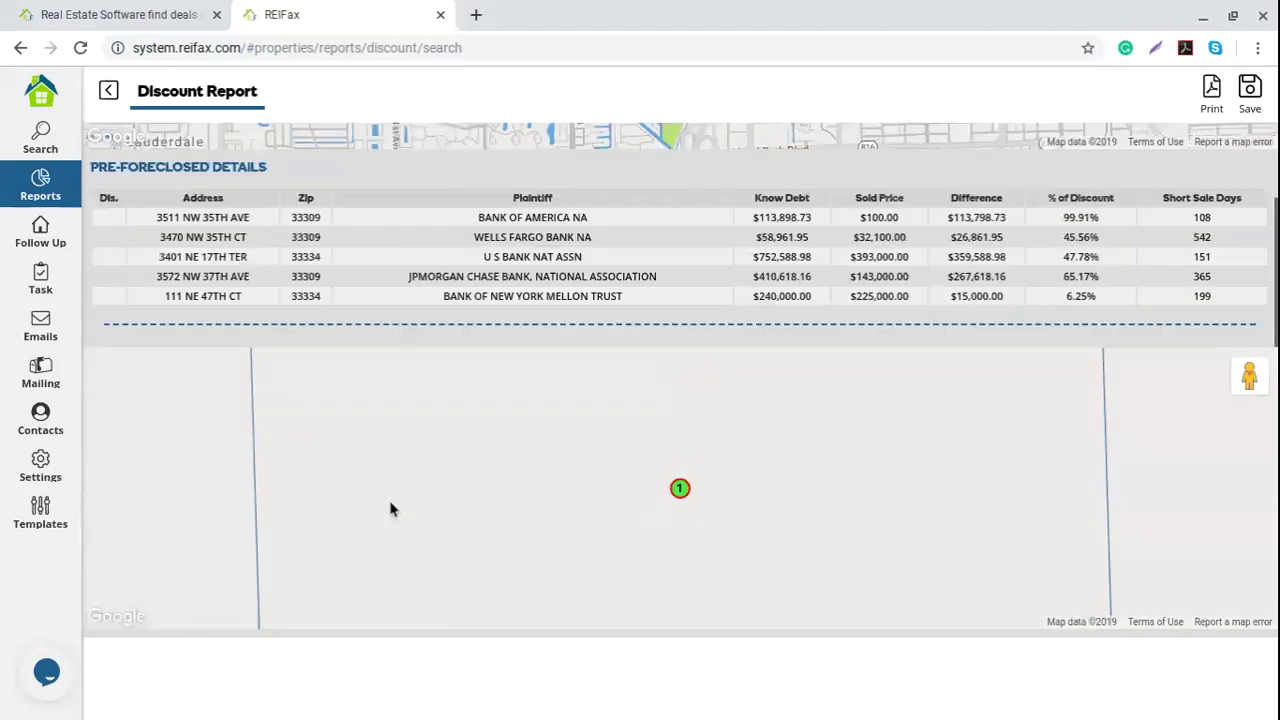
{"action": "scroll", "coordinate": [391, 508], "scroll_direction": "up", "scroll_amount": 4}
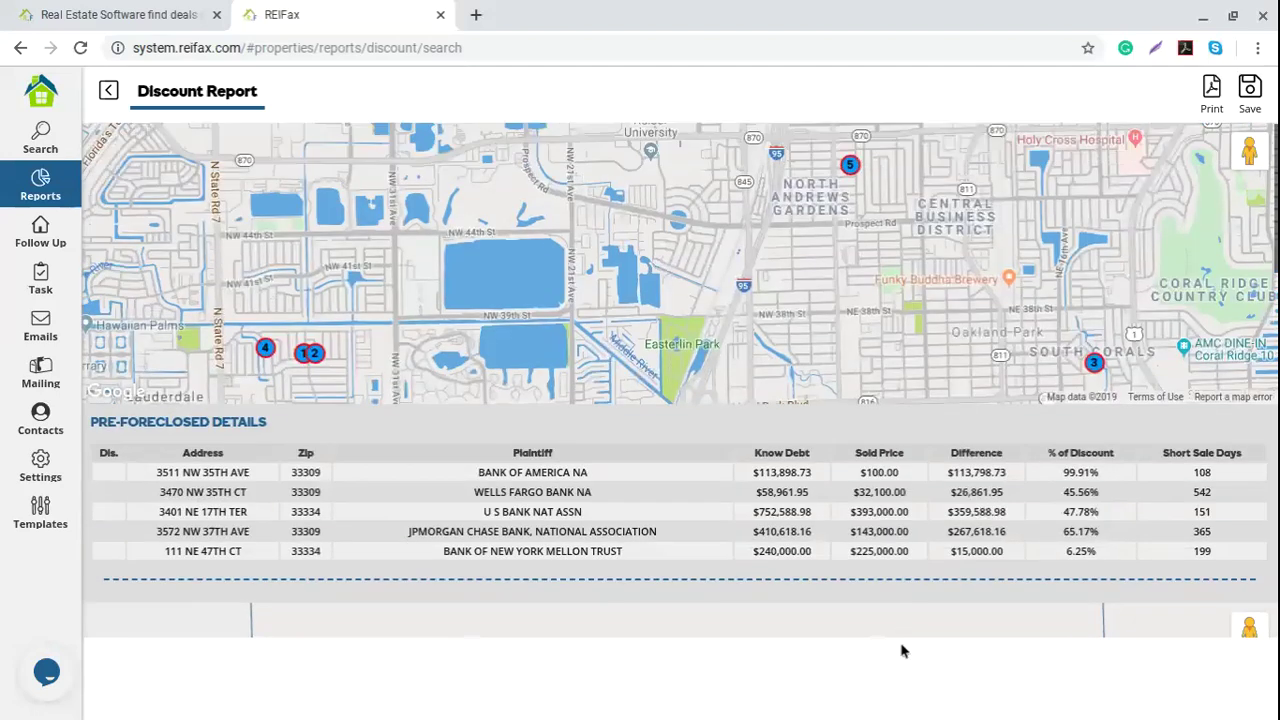
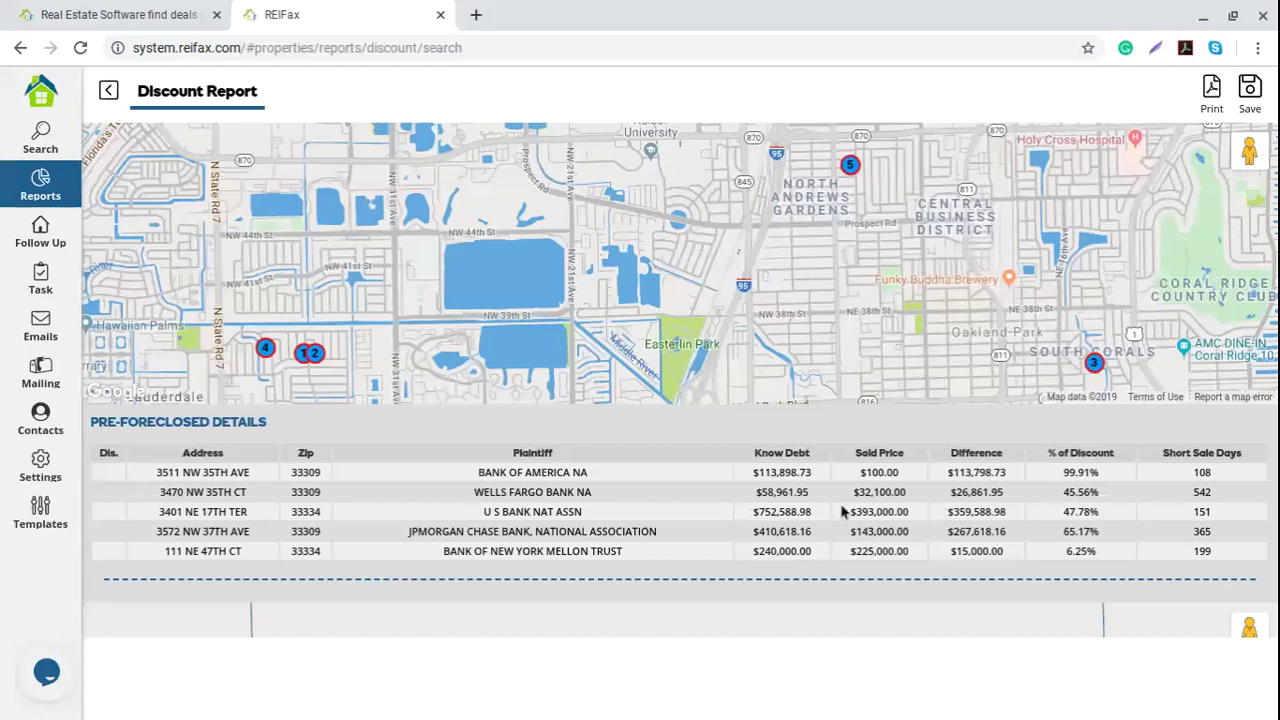
Step: Highlight the first row's 100.00 sold price and address, then go back to the Search form
{"action": "left_click_drag", "start_coordinate": [866, 472], "coordinate": [896, 472]}
{"action": "left_click_drag", "start_coordinate": [158, 472], "coordinate": [250, 470]}
{"action": "scroll", "coordinate": [356, 503], "scroll_direction": "down", "scroll_amount": 5}
{"action": "scroll", "coordinate": [357, 508], "scroll_direction": "down", "scroll_amount": 5}
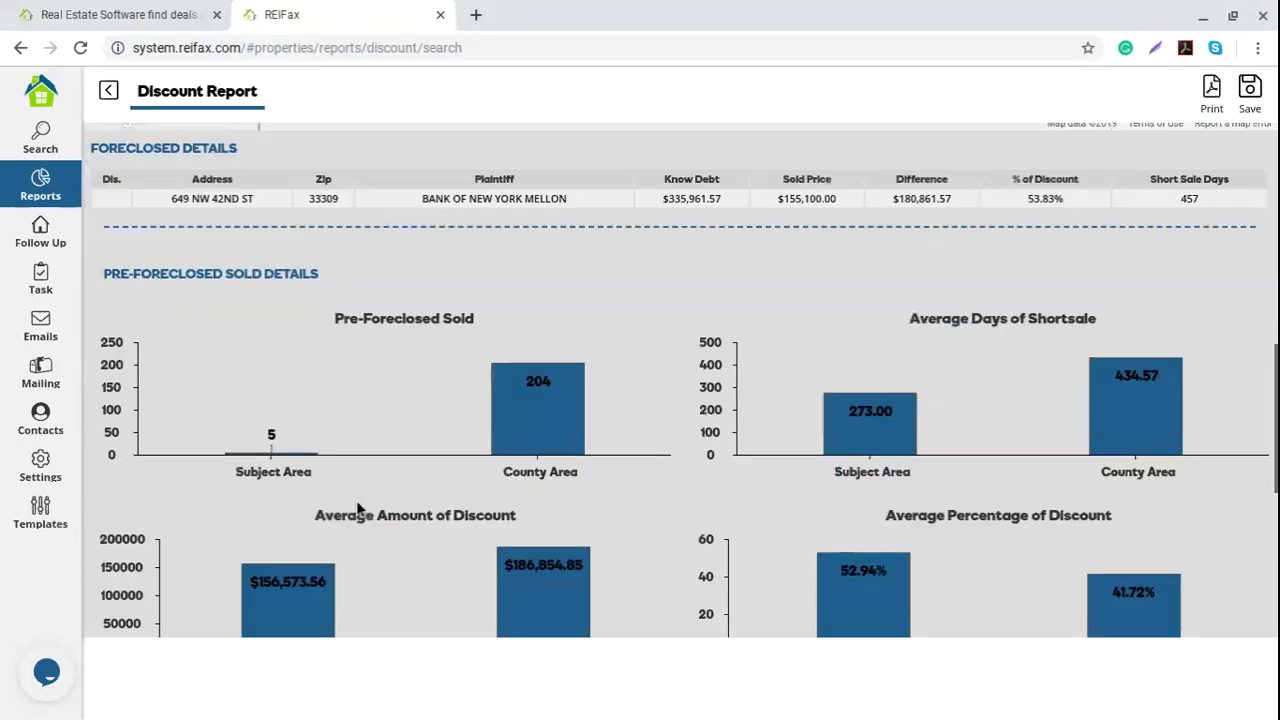
{"action": "scroll", "coordinate": [356, 500], "scroll_direction": "up", "scroll_amount": 10}
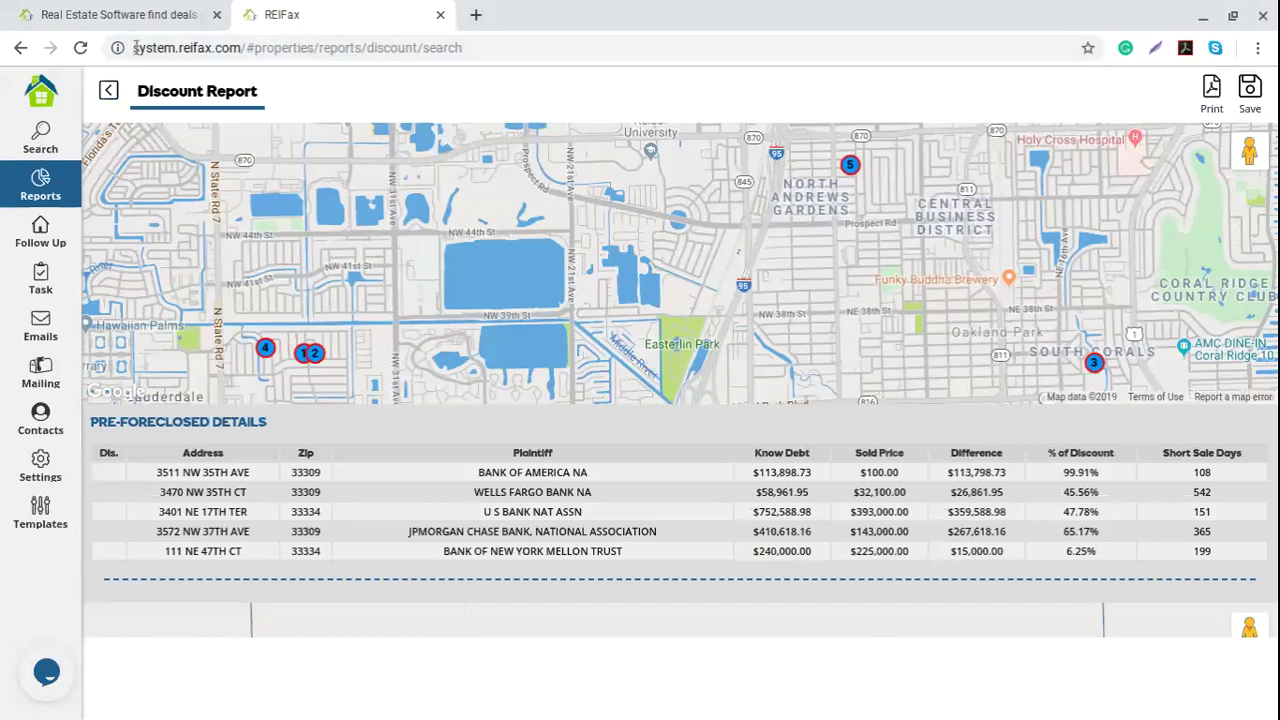
{"action": "left_click", "coordinate": [108, 94]}
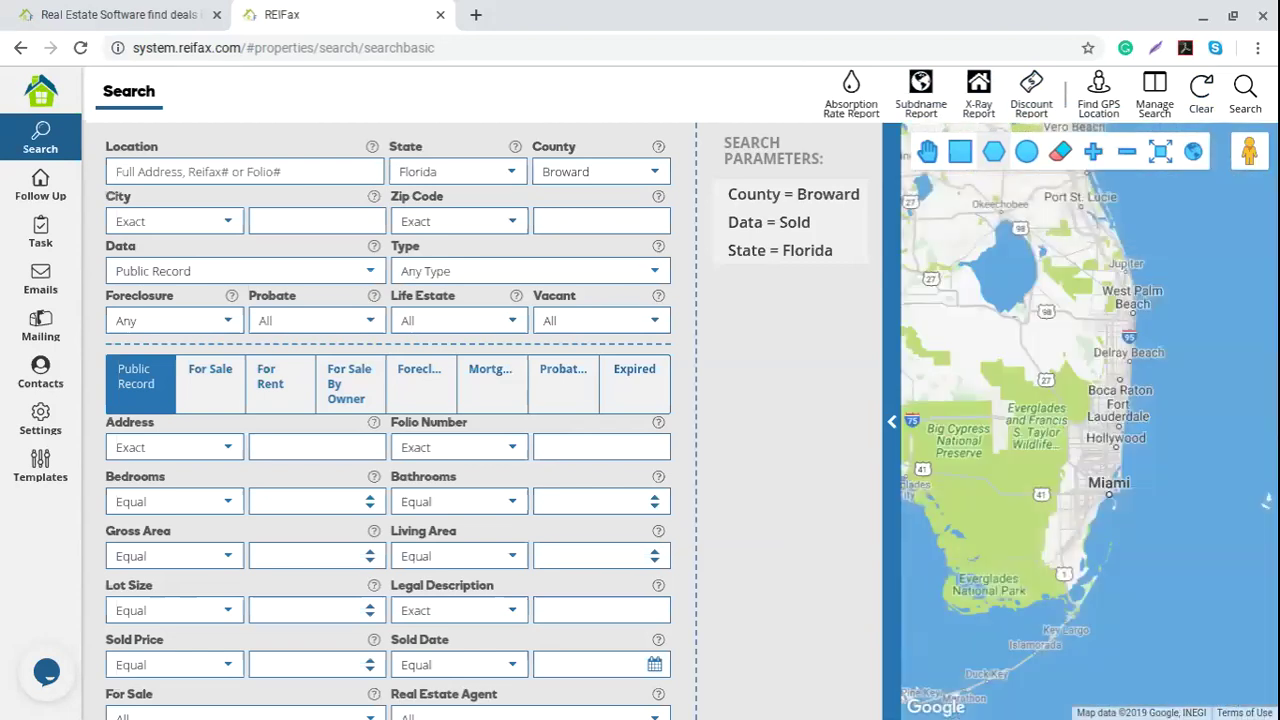
Step: Set County to Miami-Dade, Type to Single Family and Data to For Sale
{"action": "left_click", "coordinate": [645, 183]}
{"action": "scroll", "coordinate": [623, 334], "scroll_direction": "down", "scroll_amount": 9}
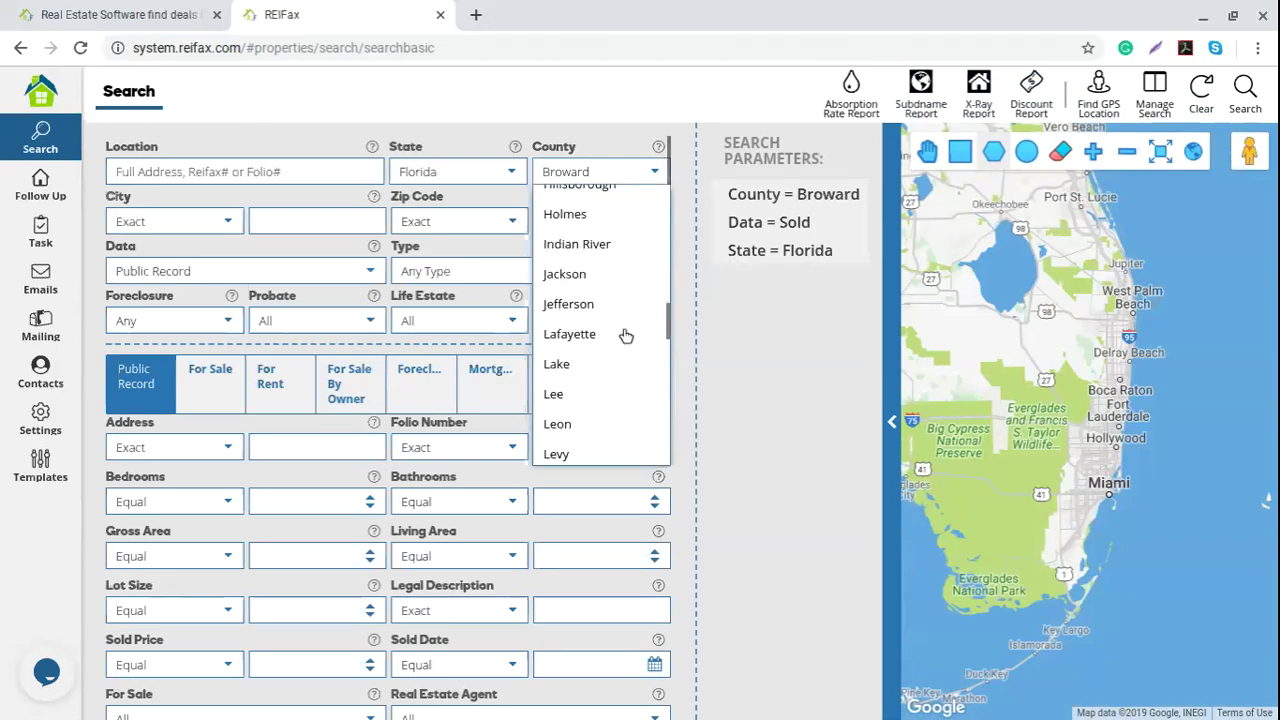
{"action": "scroll", "coordinate": [625, 335], "scroll_direction": "down", "scroll_amount": 3}
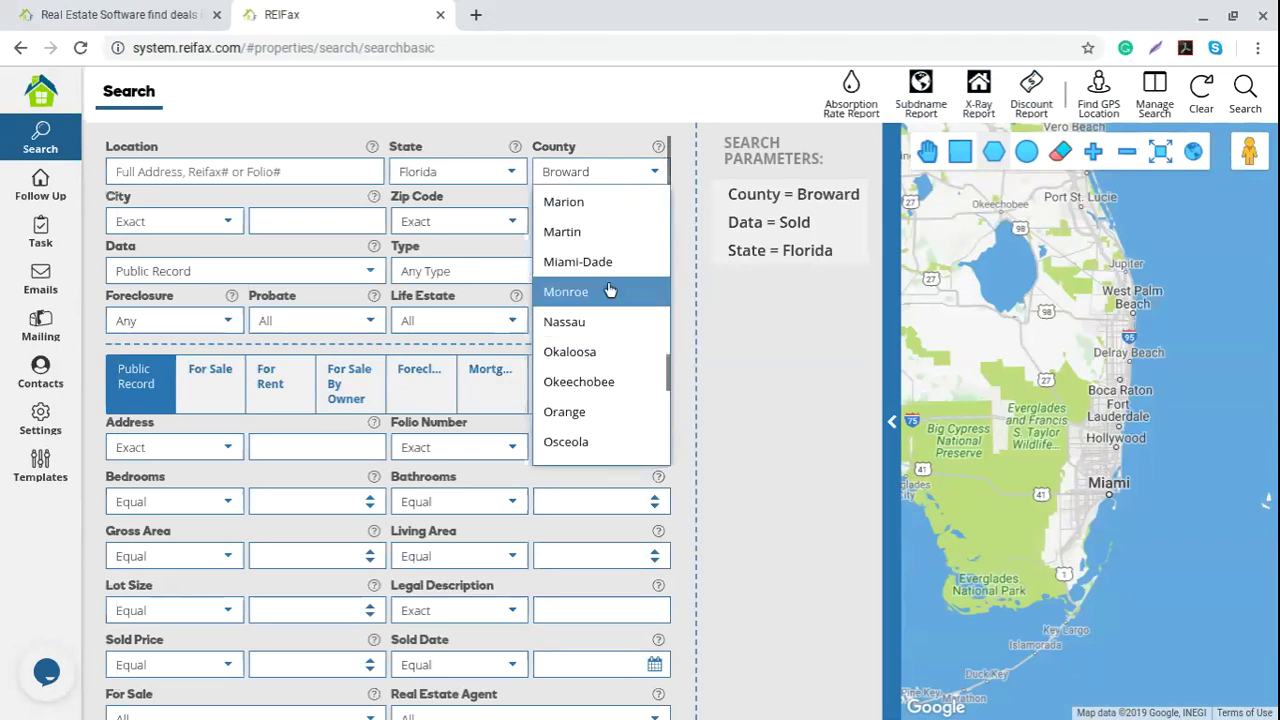
{"action": "key", "text": "Return"}
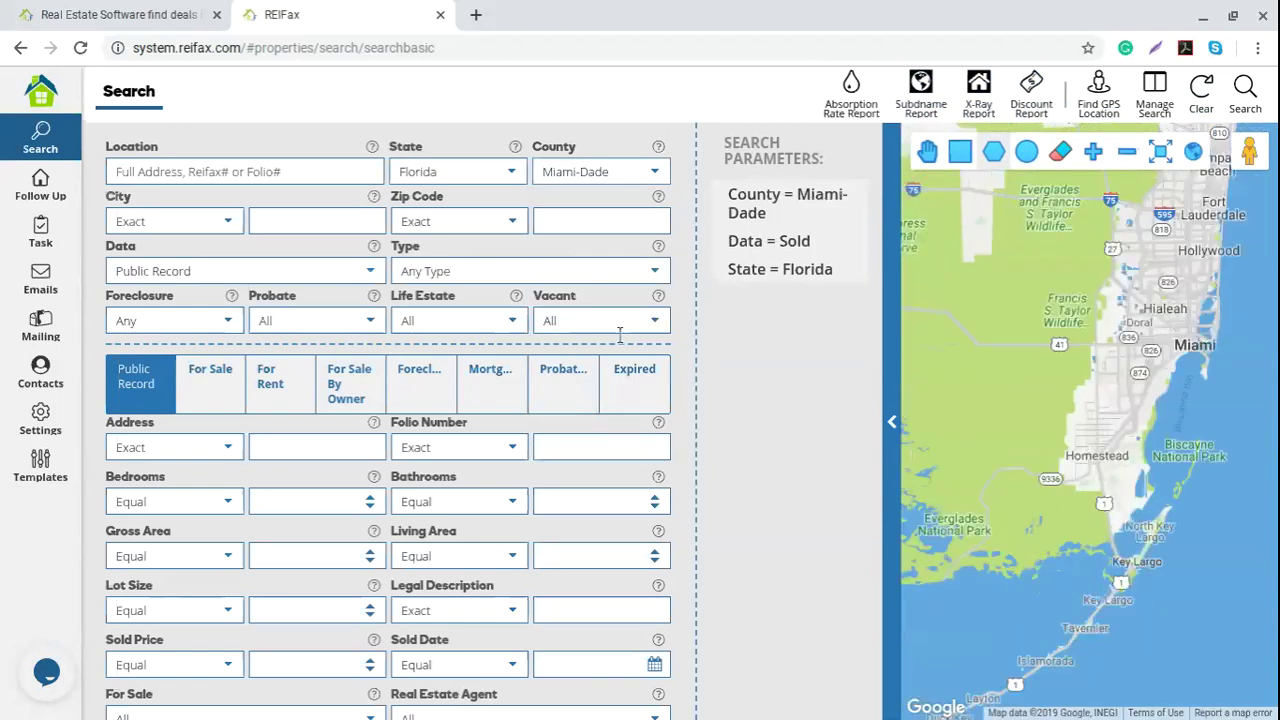
{"action": "left_click", "coordinate": [653, 276]}
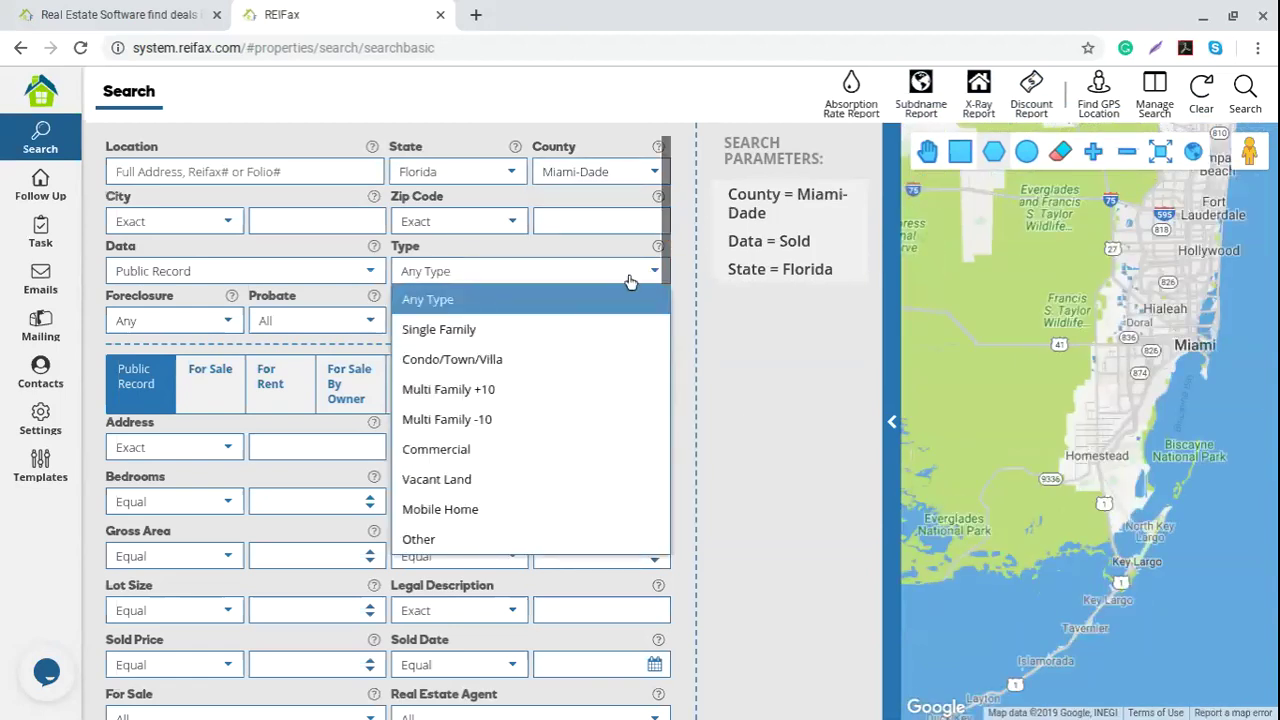
{"action": "left_click", "coordinate": [432, 333]}
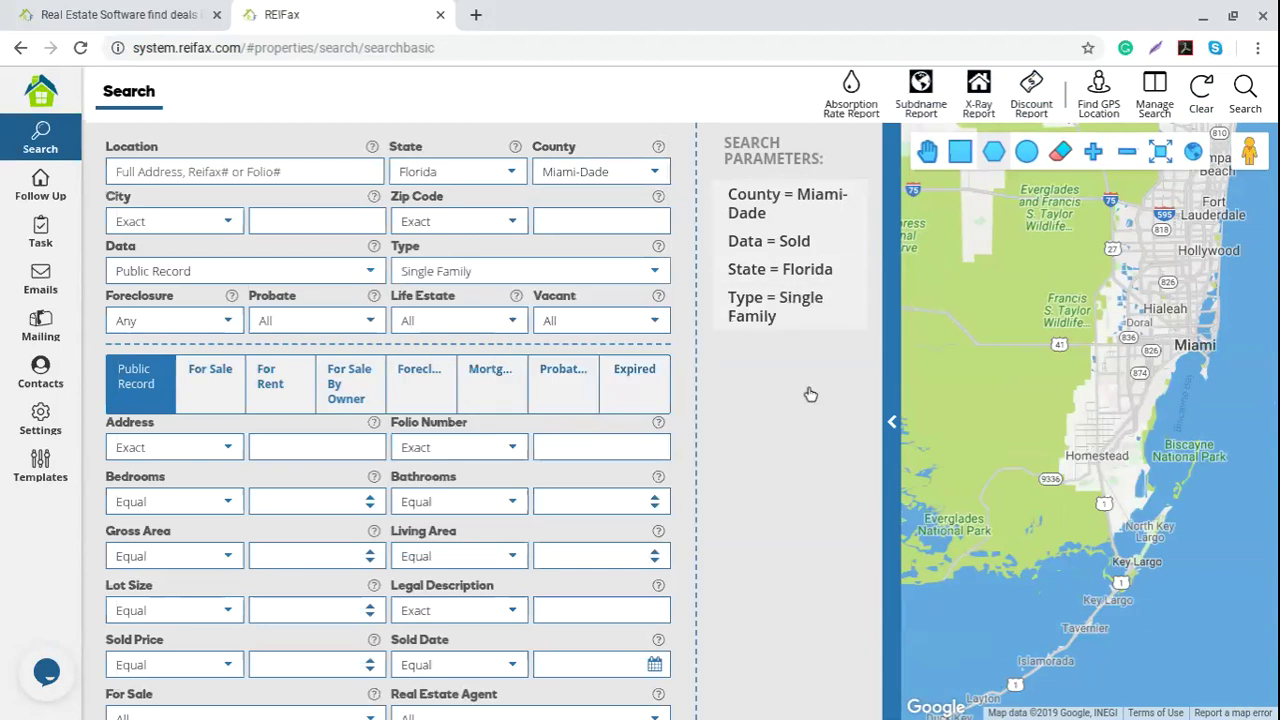
{"action": "left_click", "coordinate": [336, 272]}
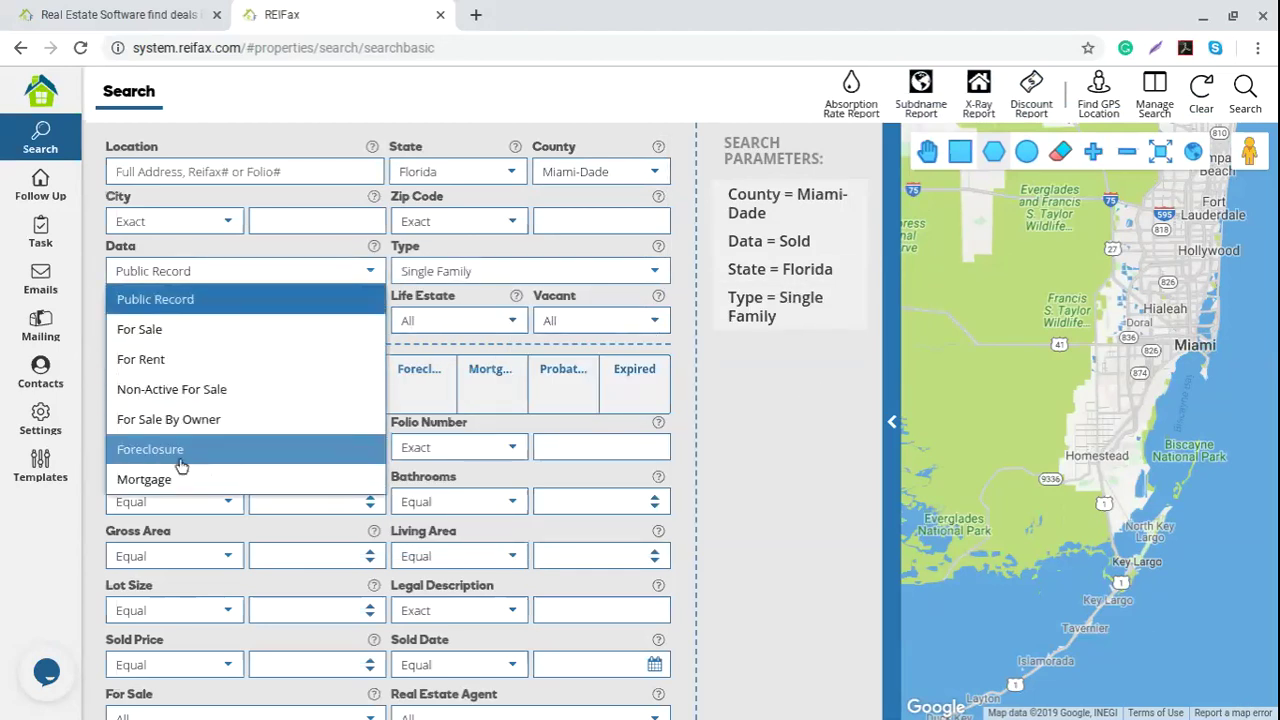
{"action": "left_click", "coordinate": [225, 332]}
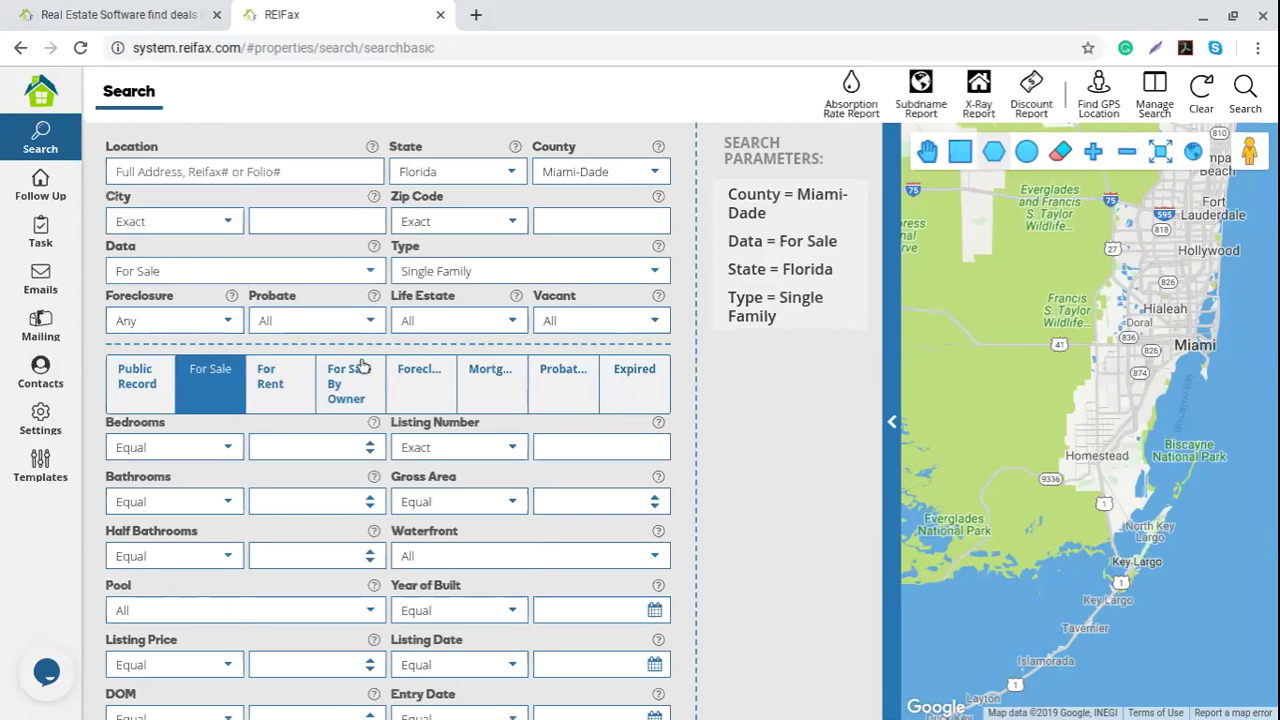
Step: Limit results to Pre-Foreclosed properties with Probate Yes, then show the mortgage criteria
{"action": "left_click", "coordinate": [229, 320]}
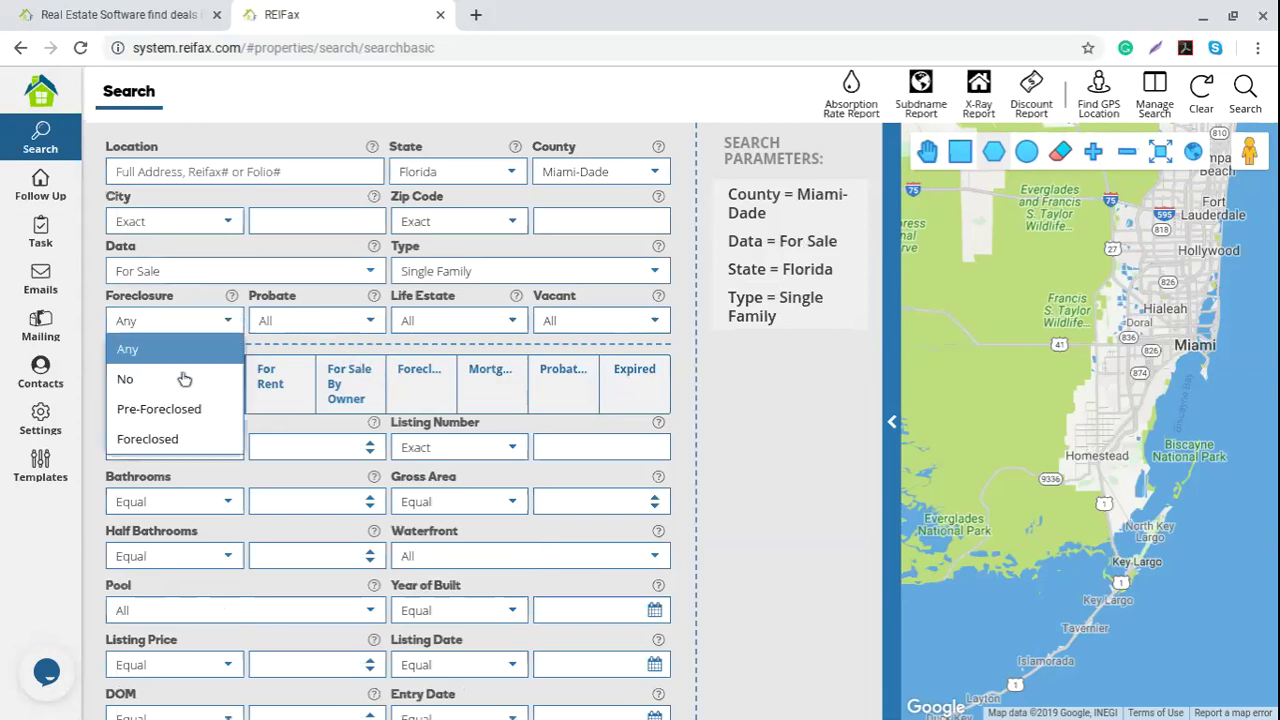
{"action": "left_click", "coordinate": [166, 412]}
{"action": "left_click", "coordinate": [369, 320]}
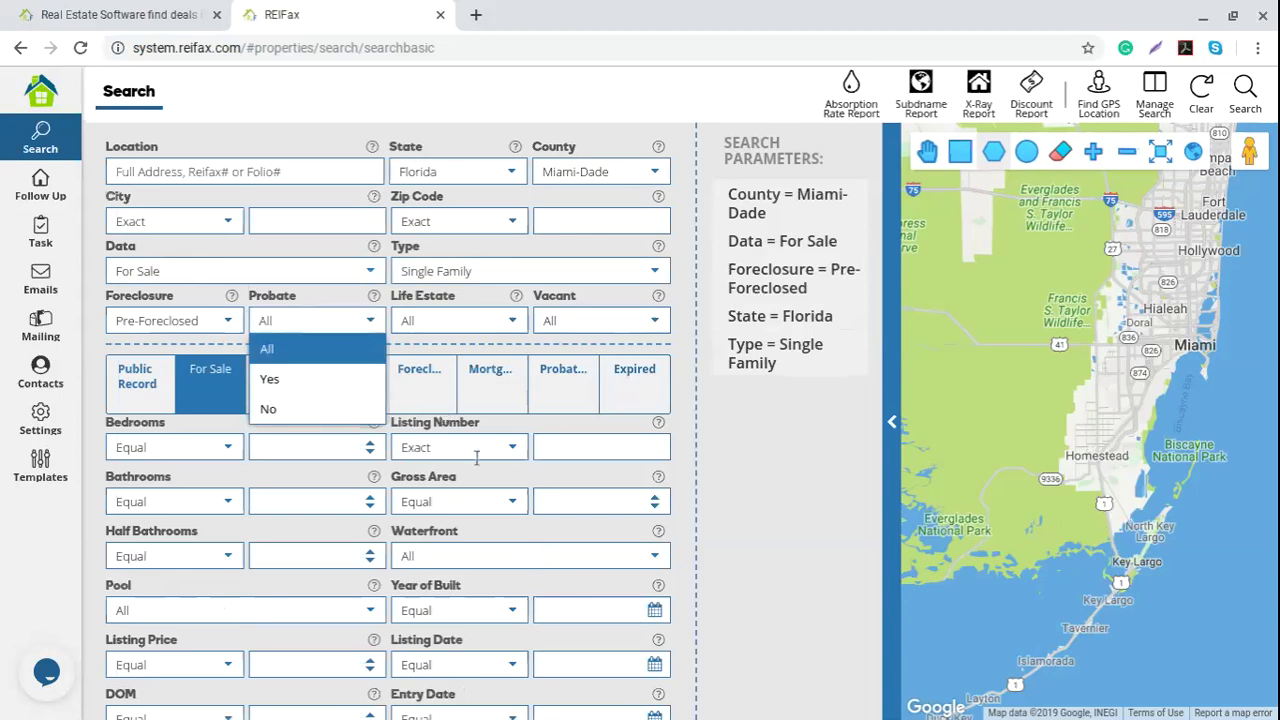
{"action": "left_click", "coordinate": [272, 378]}
{"action": "left_click", "coordinate": [488, 367]}
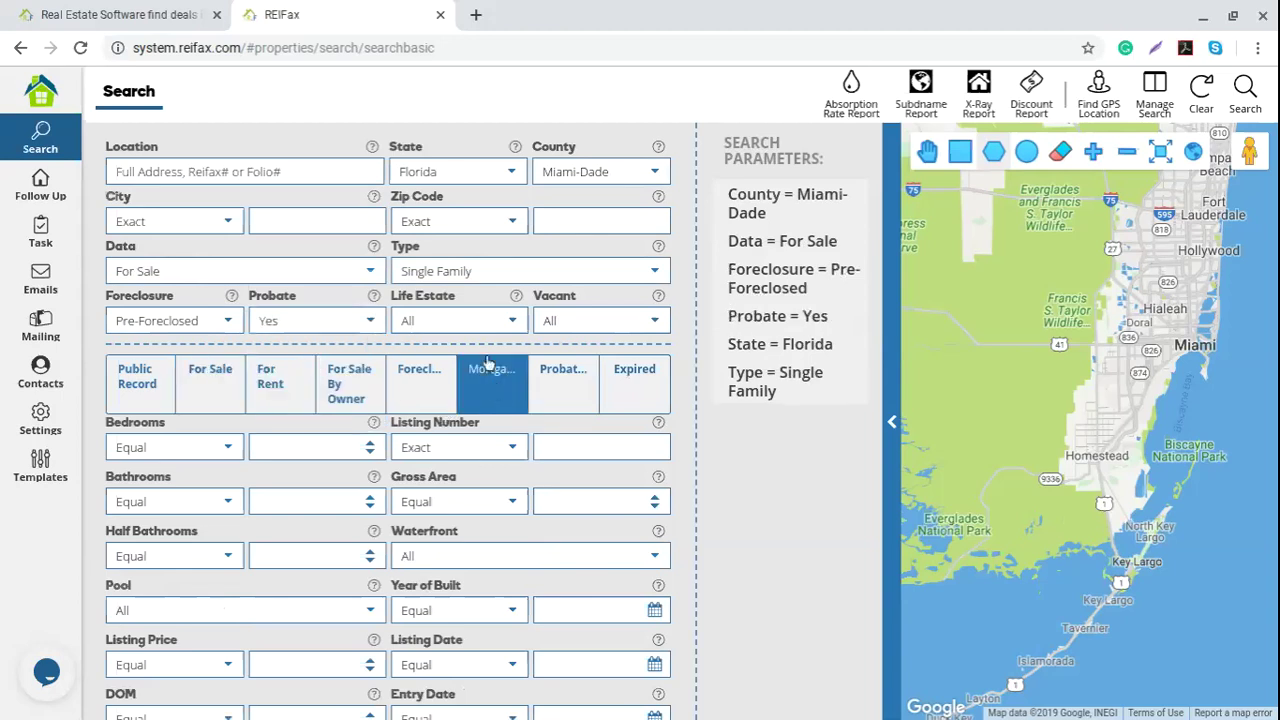
{"action": "left_click", "coordinate": [176, 447]}
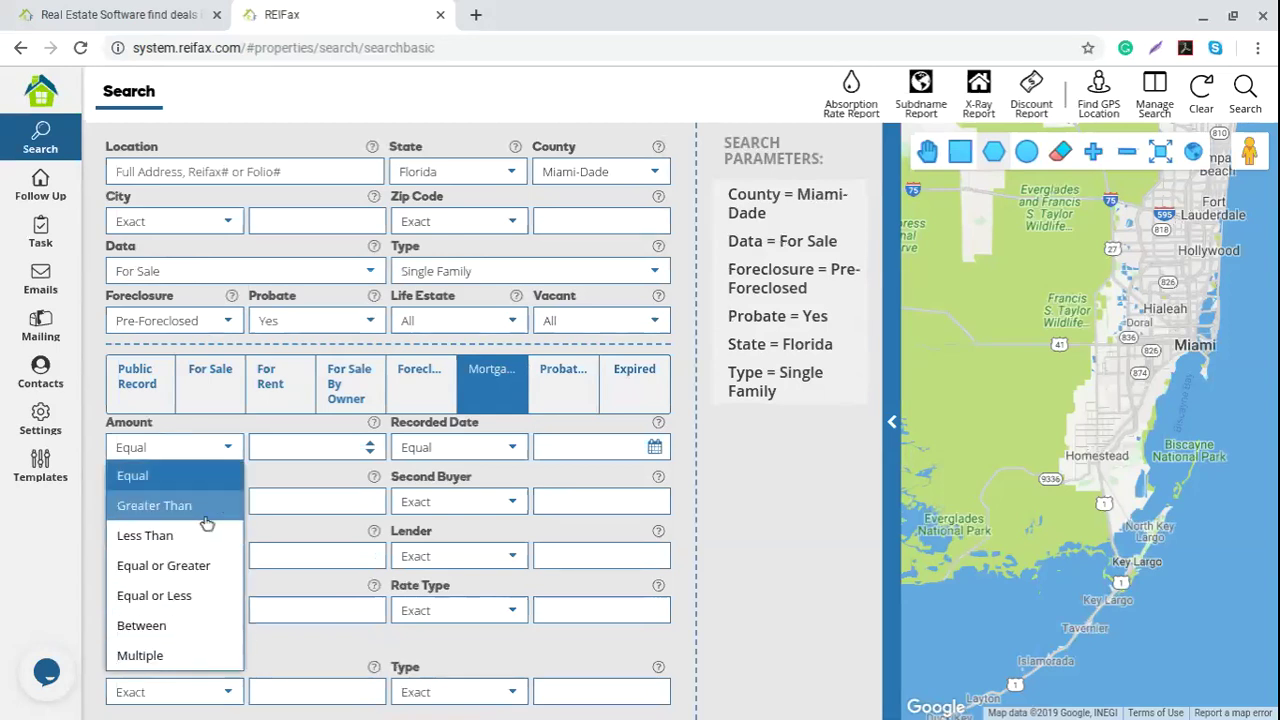
Step: Set the mortgage Amount to Equal or Greater than 10000
{"action": "left_click", "coordinate": [163, 565]}
{"action": "left_click", "coordinate": [296, 452]}
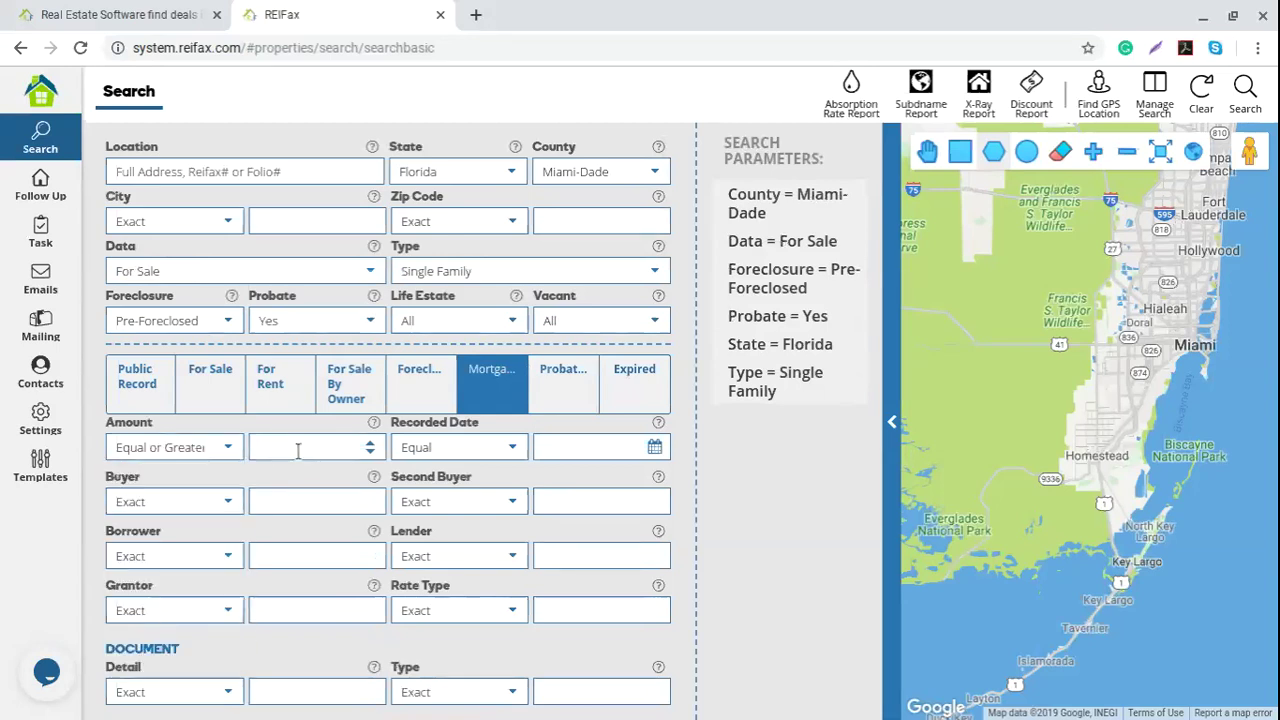
{"action": "type", "text": "10000"}
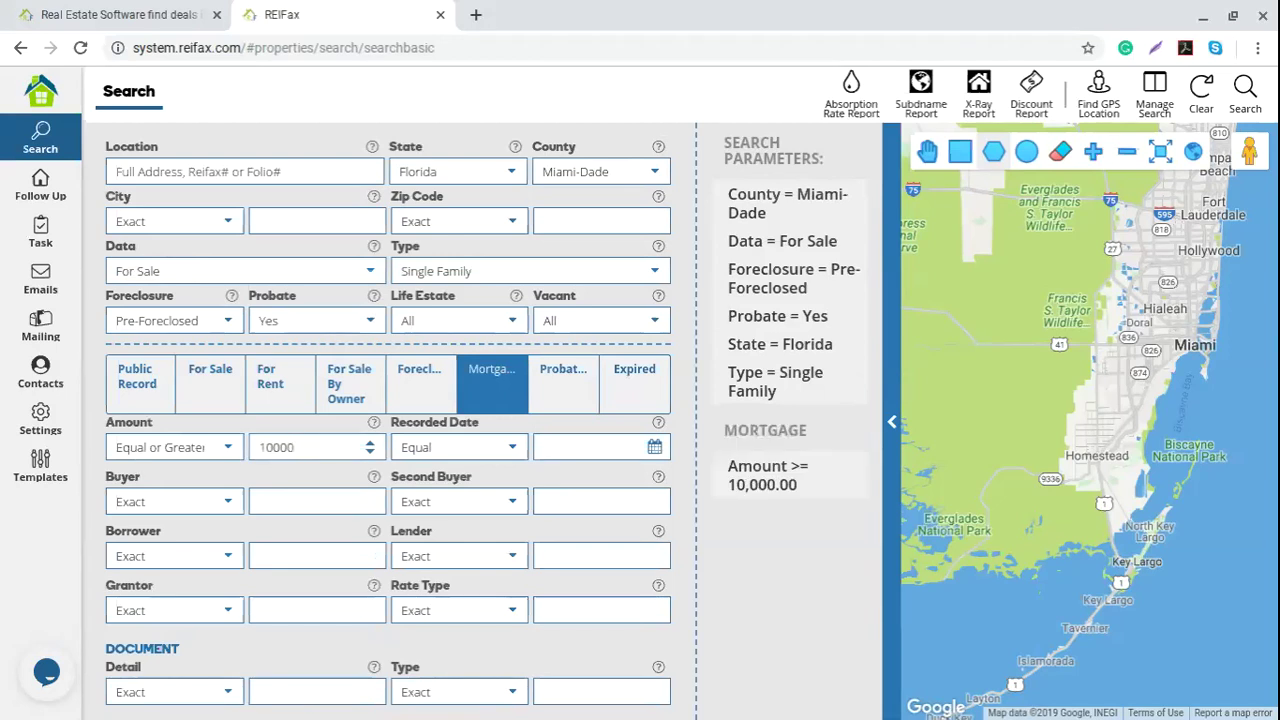
{"action": "double_click", "coordinate": [266, 455]}
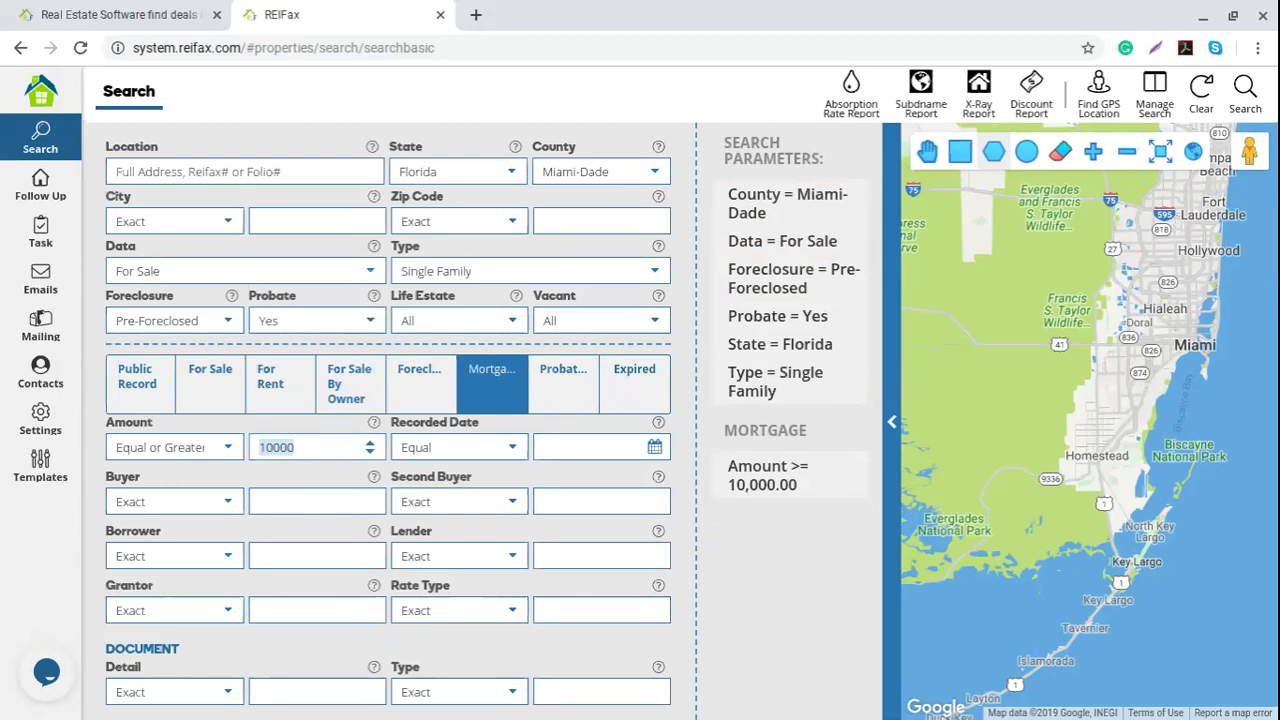
{"action": "left_click", "coordinate": [437, 390]}
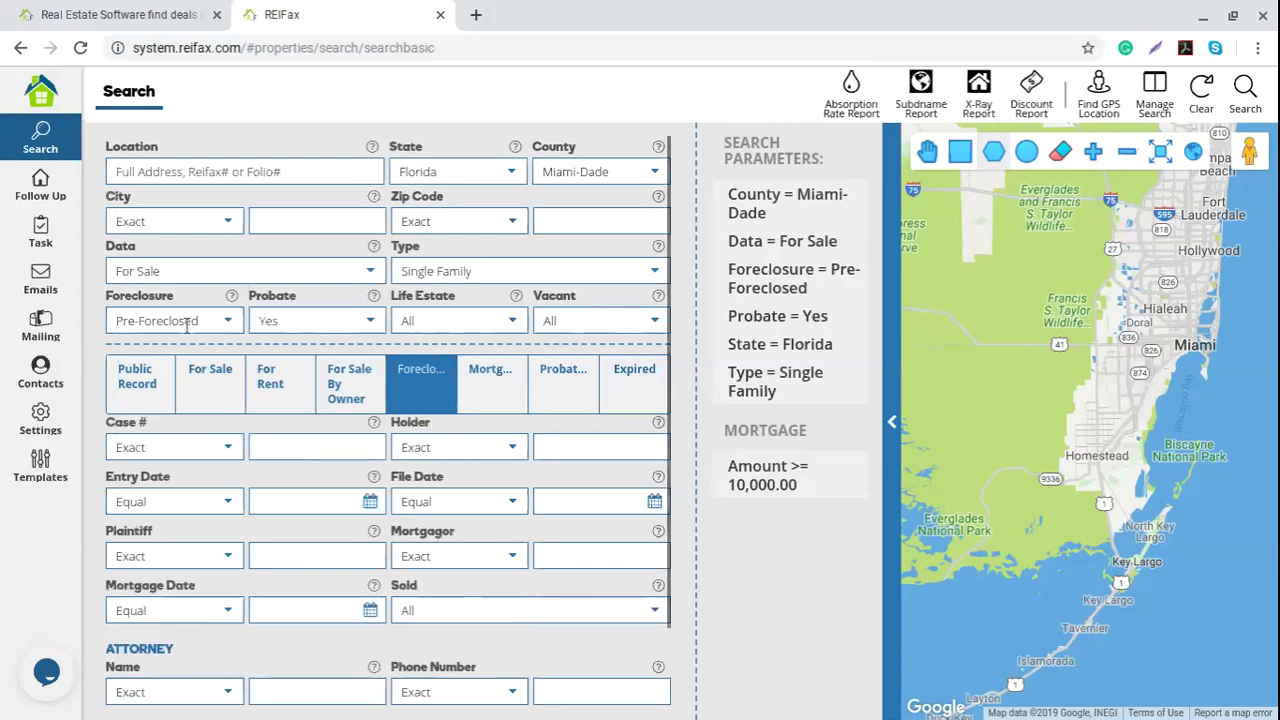
Step: Set the foreclosure File Date comparison to Equal or Greater
{"action": "scroll", "coordinate": [370, 505], "scroll_direction": "down", "scroll_amount": 1}
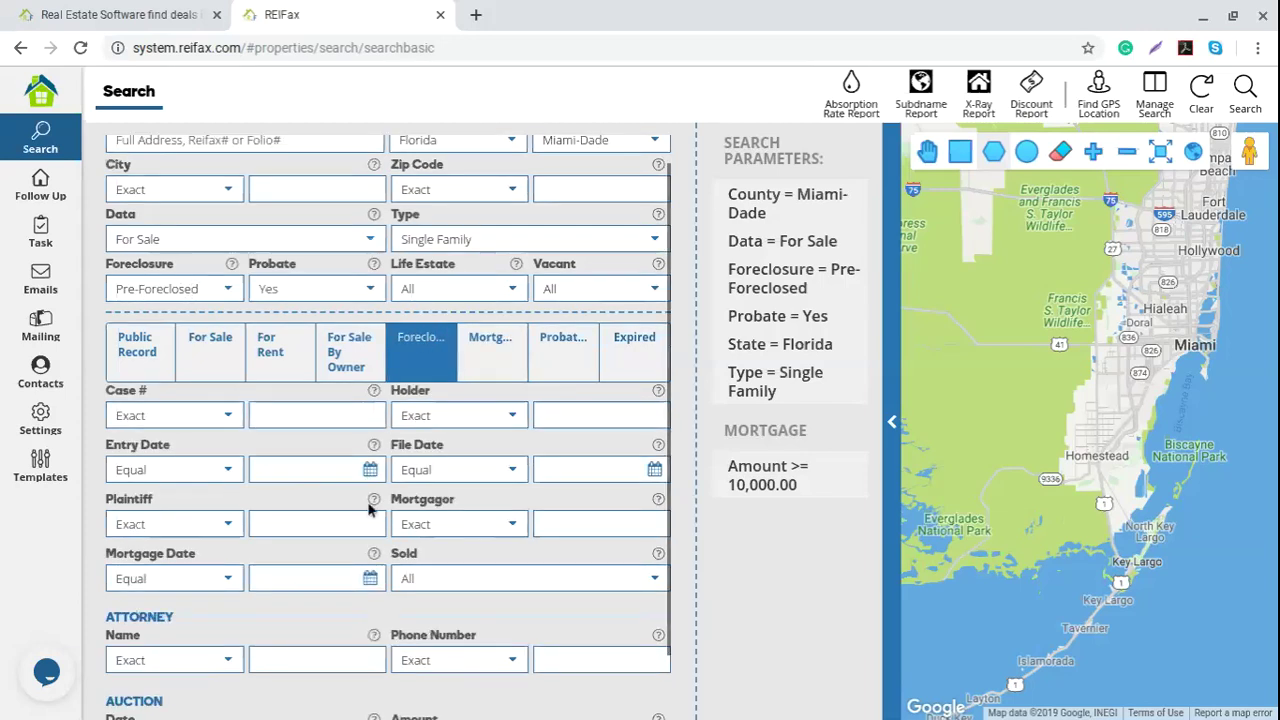
{"action": "left_click", "coordinate": [513, 394]}
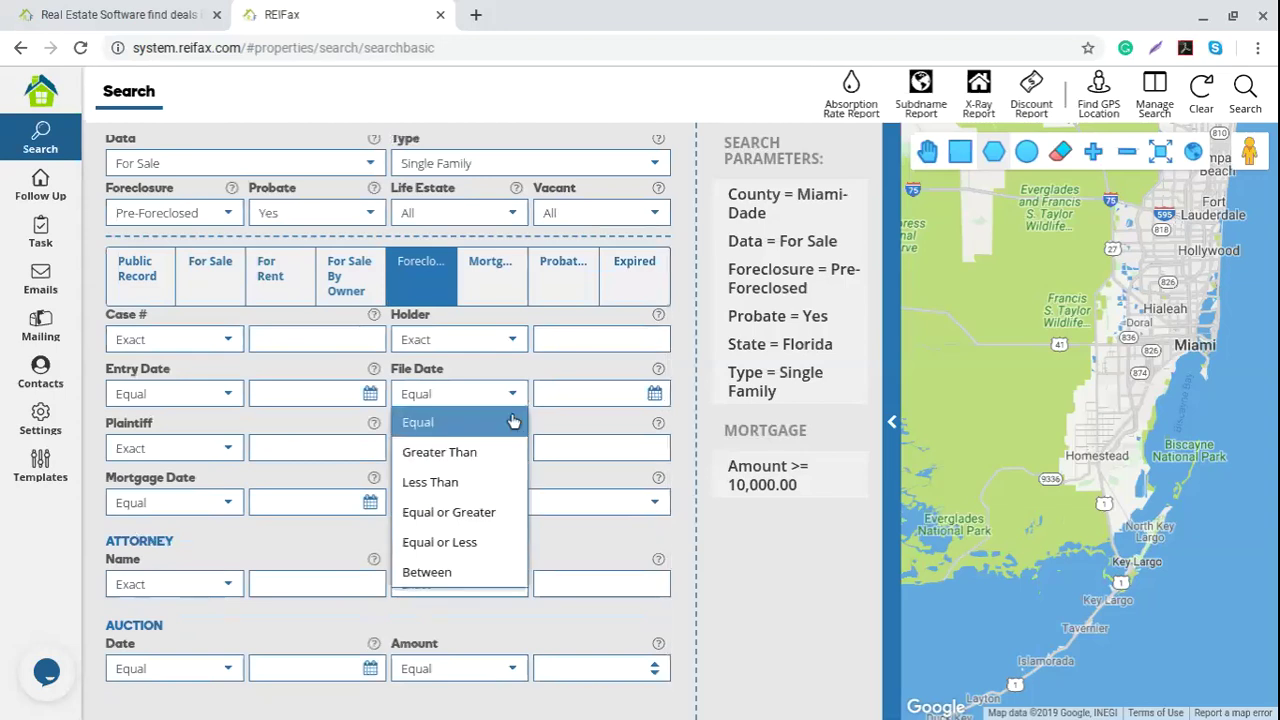
{"action": "left_click", "coordinate": [496, 514]}
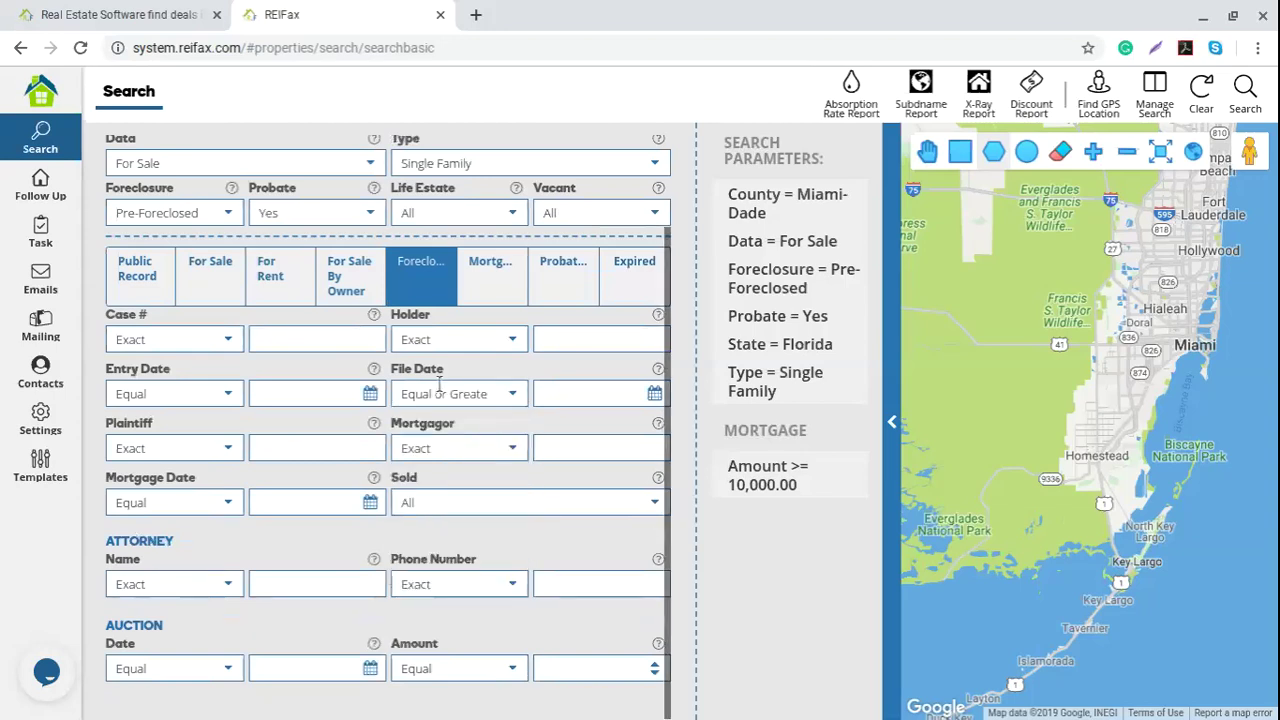
{"action": "left_click", "coordinate": [654, 393]}
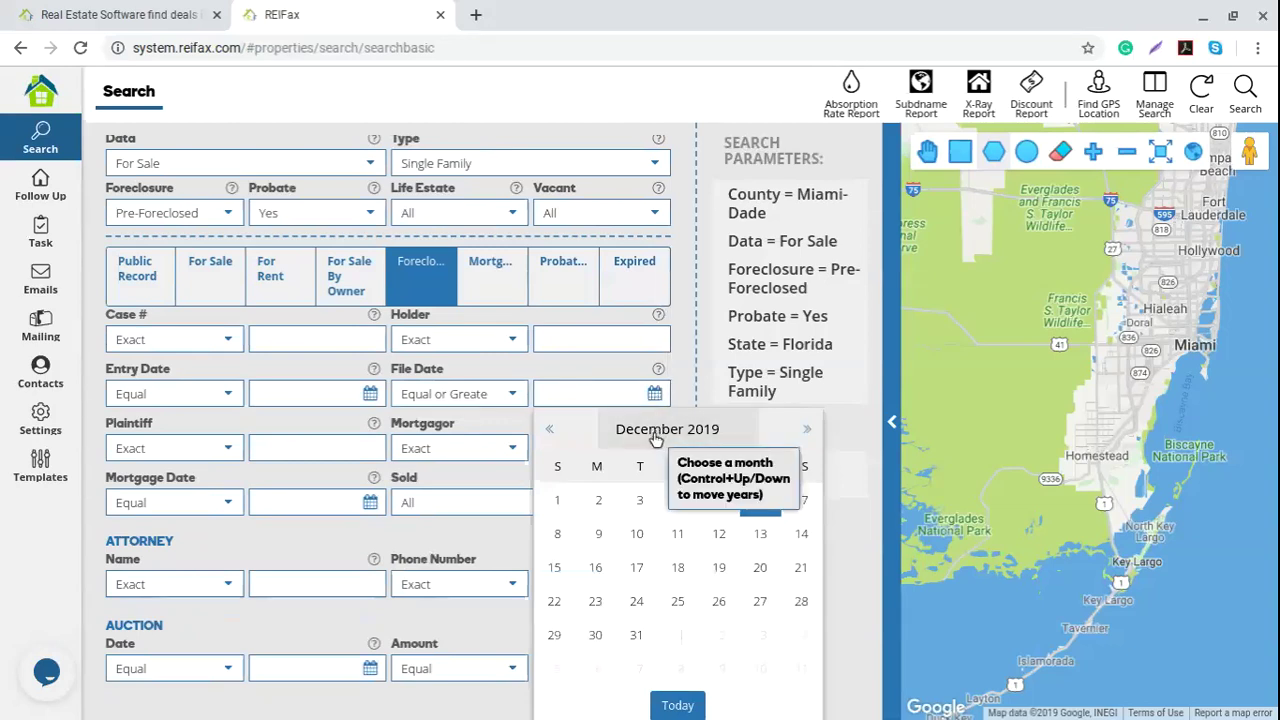
{"action": "left_click", "coordinate": [657, 432]}
{"action": "left_click", "coordinate": [570, 432]}
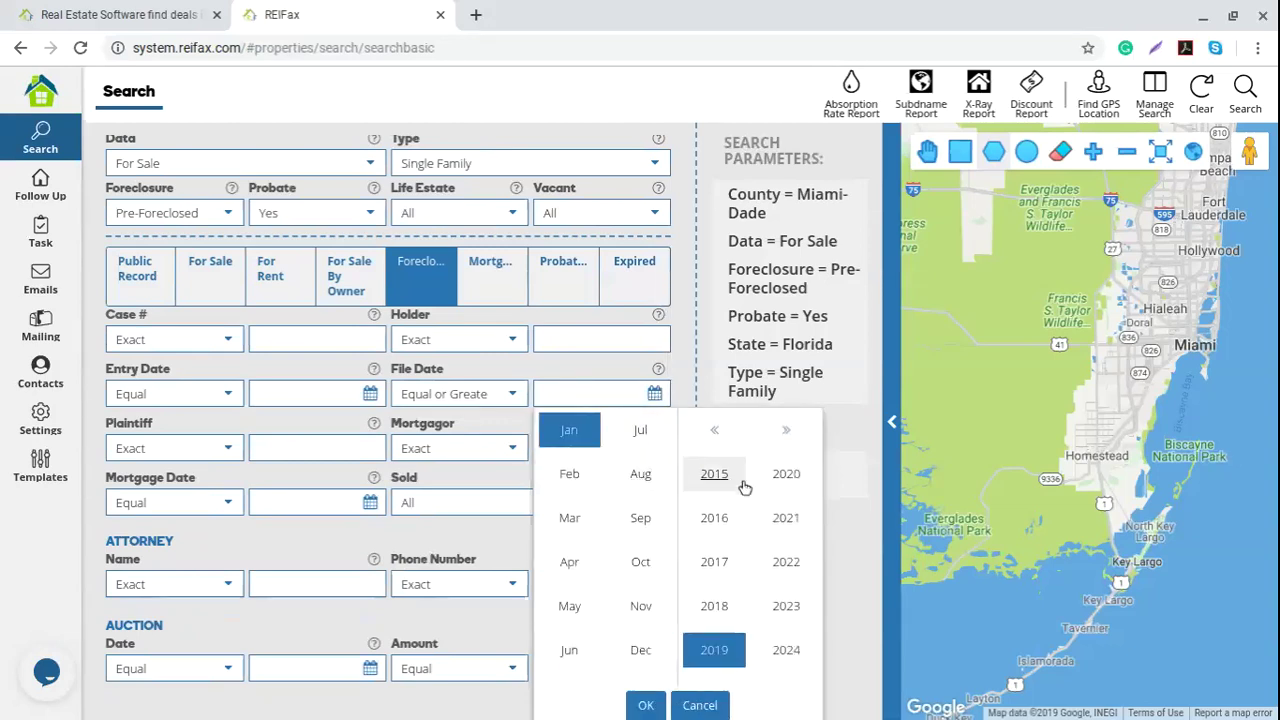
{"action": "key", "text": "Escape"}
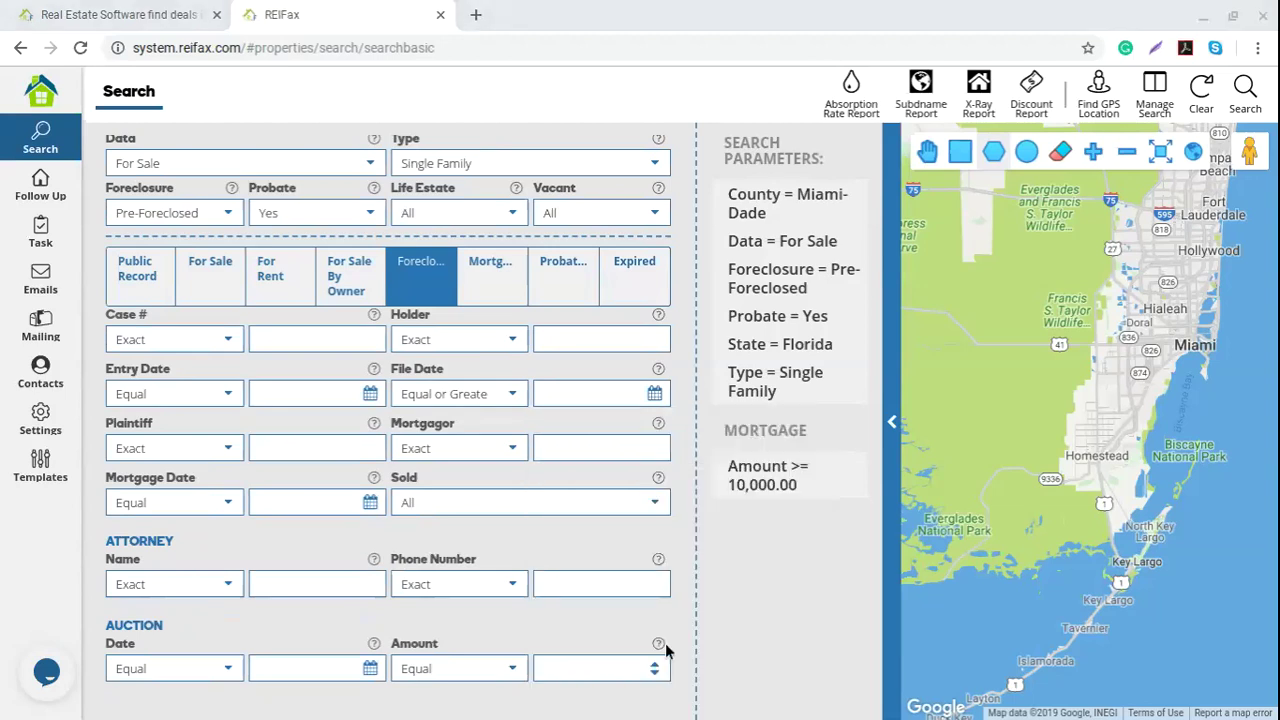
Step: Pick 01/01/2019 as the File Date in the date picker
{"action": "left_click", "coordinate": [654, 394]}
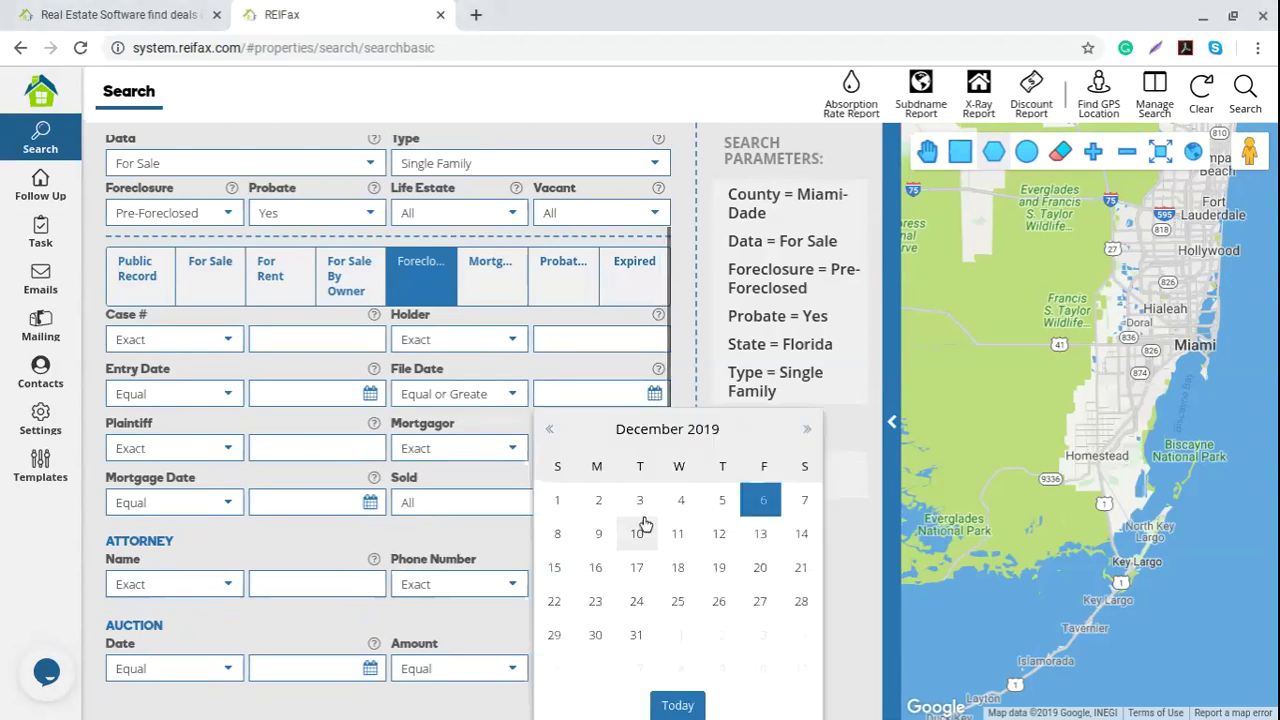
{"action": "left_click", "coordinate": [660, 432]}
{"action": "left_click", "coordinate": [570, 432]}
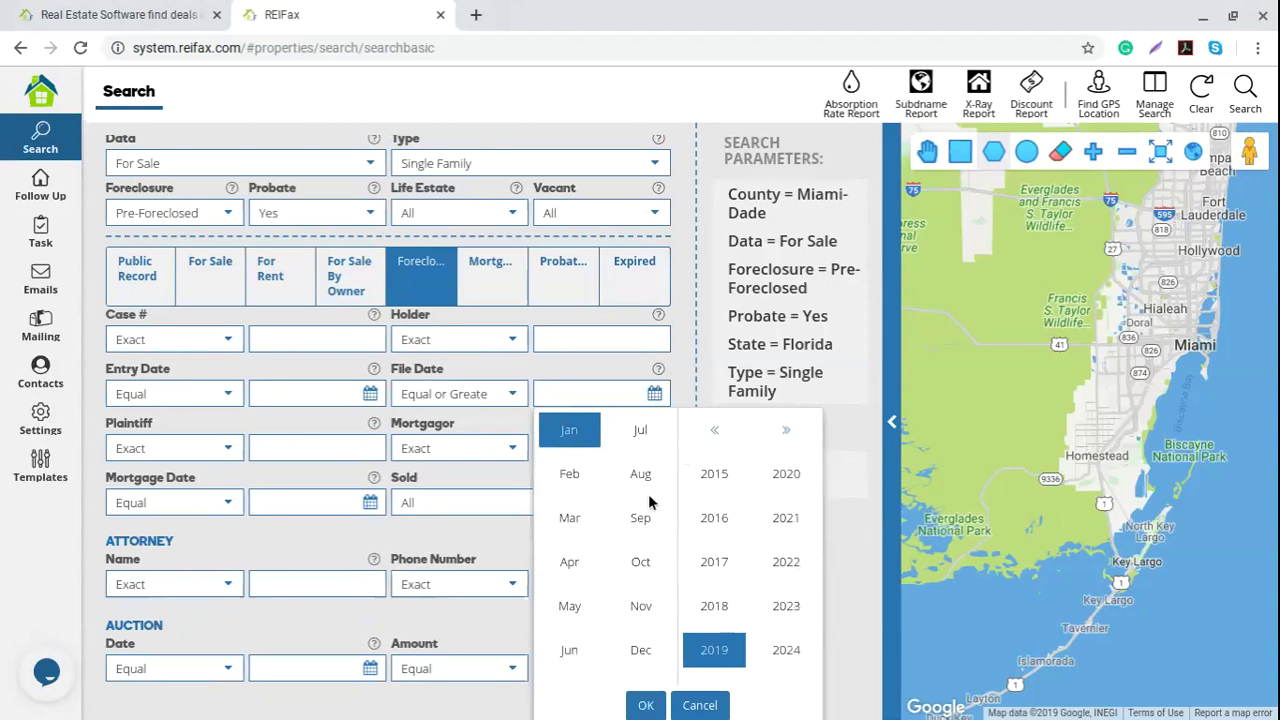
{"action": "left_click", "coordinate": [646, 668]}
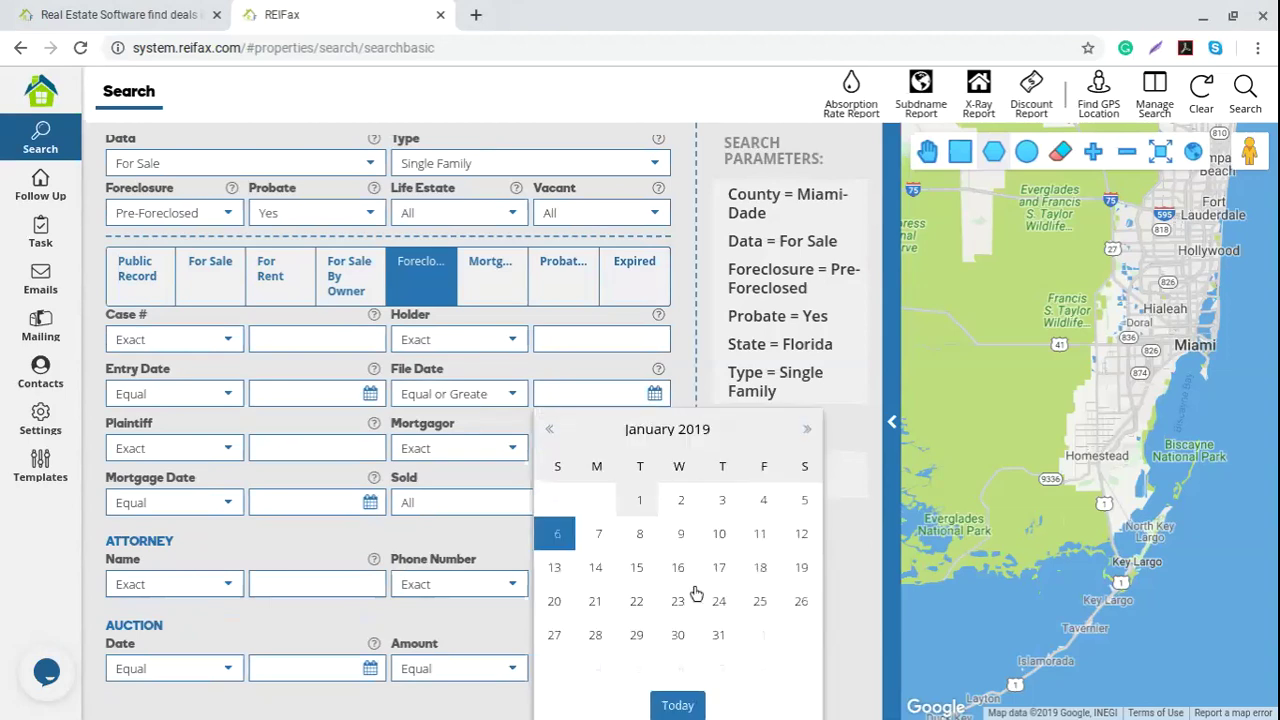
{"action": "left_click", "coordinate": [644, 502]}
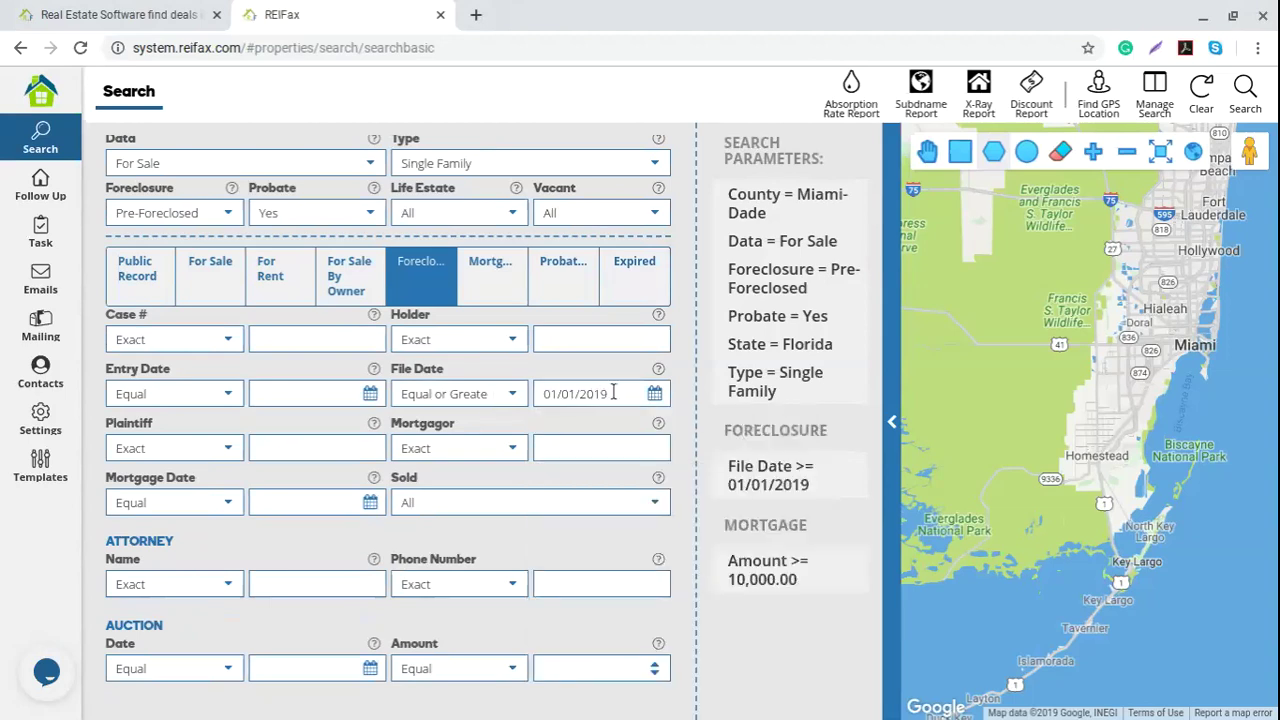
{"action": "left_click_drag", "start_coordinate": [613, 393], "coordinate": [523, 395]}
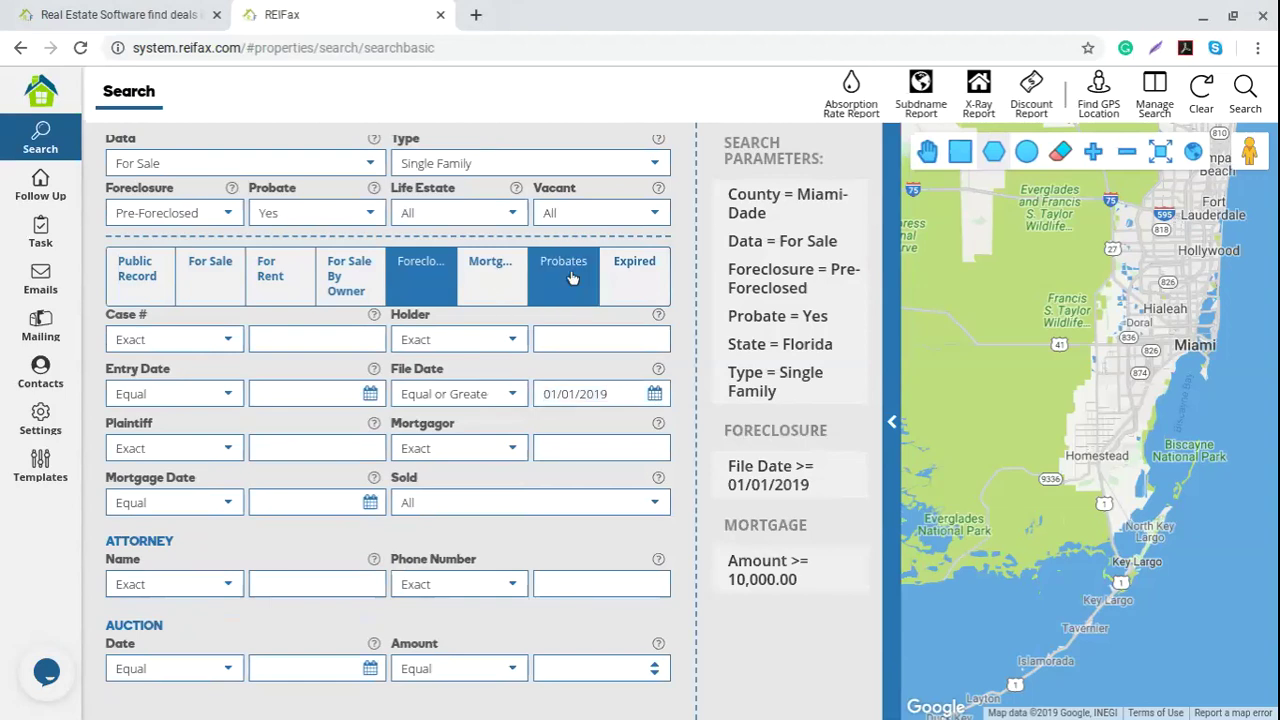
Step: Add a probate Published Date filter of Equal or Greater 07/01/2019
{"action": "left_click", "coordinate": [566, 276]}
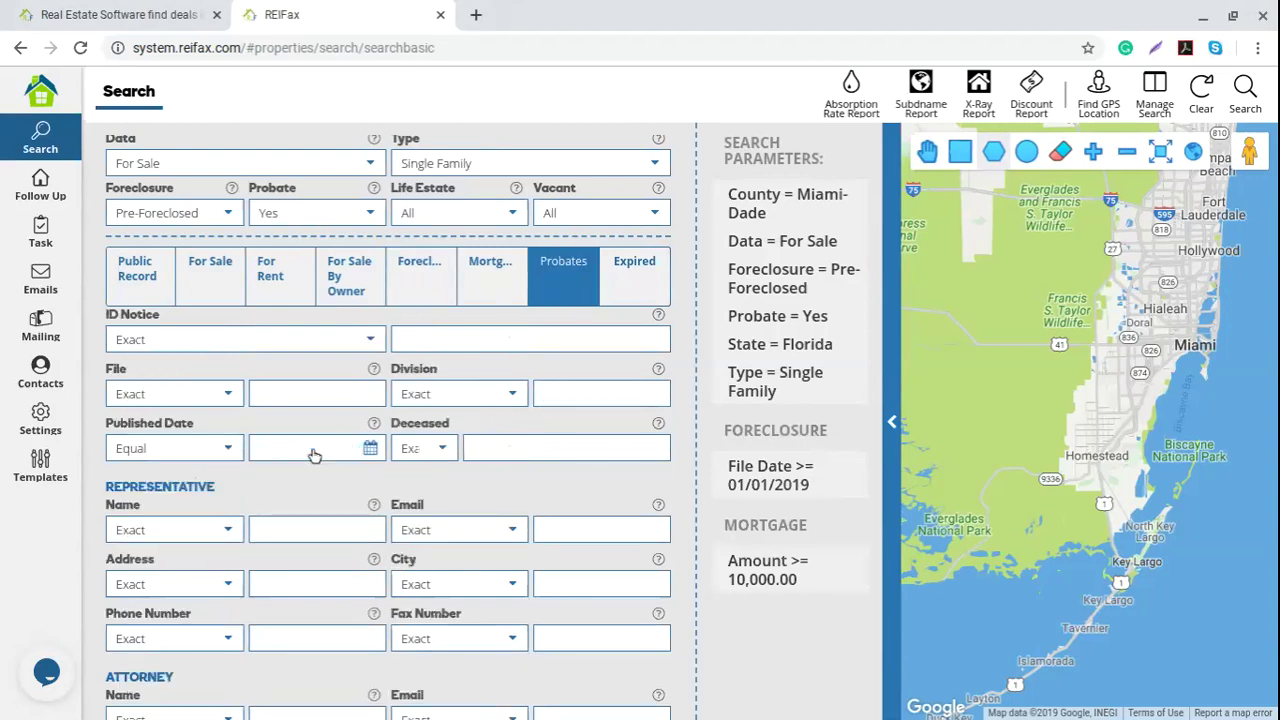
{"action": "left_click", "coordinate": [228, 448]}
{"action": "left_click", "coordinate": [165, 566]}
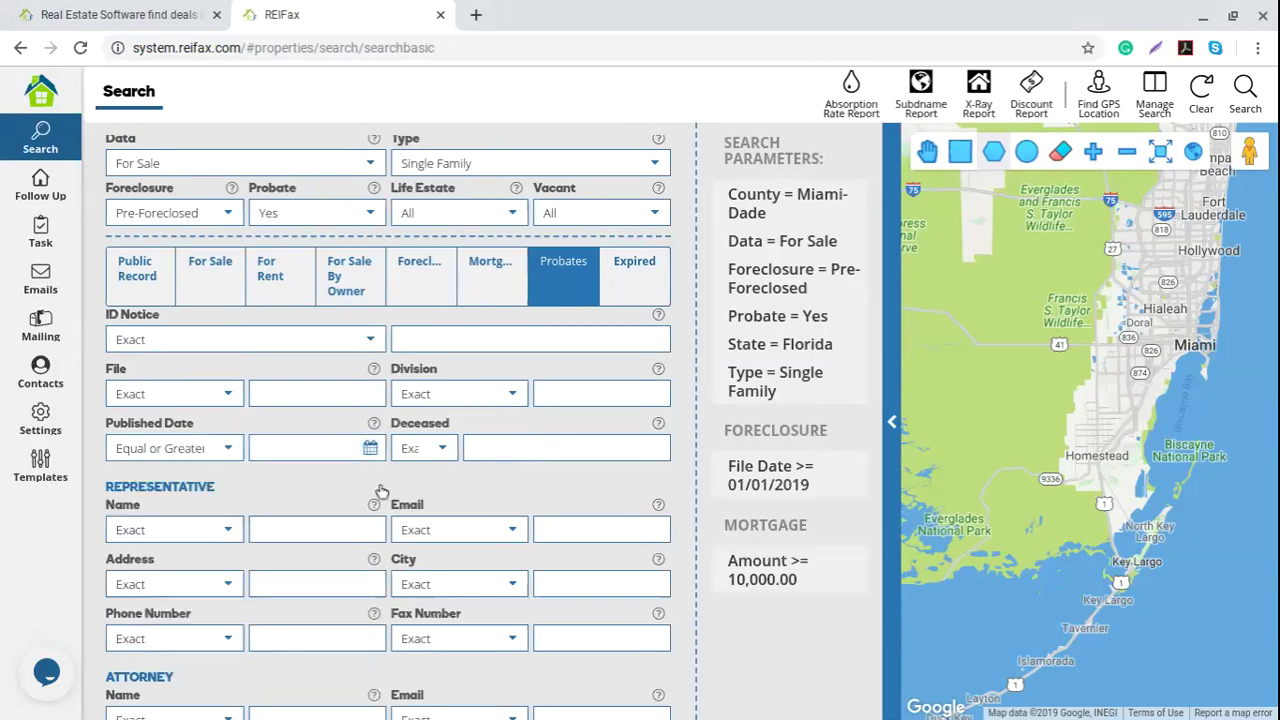
{"action": "left_click", "coordinate": [370, 452]}
{"action": "left_click", "coordinate": [383, 135]}
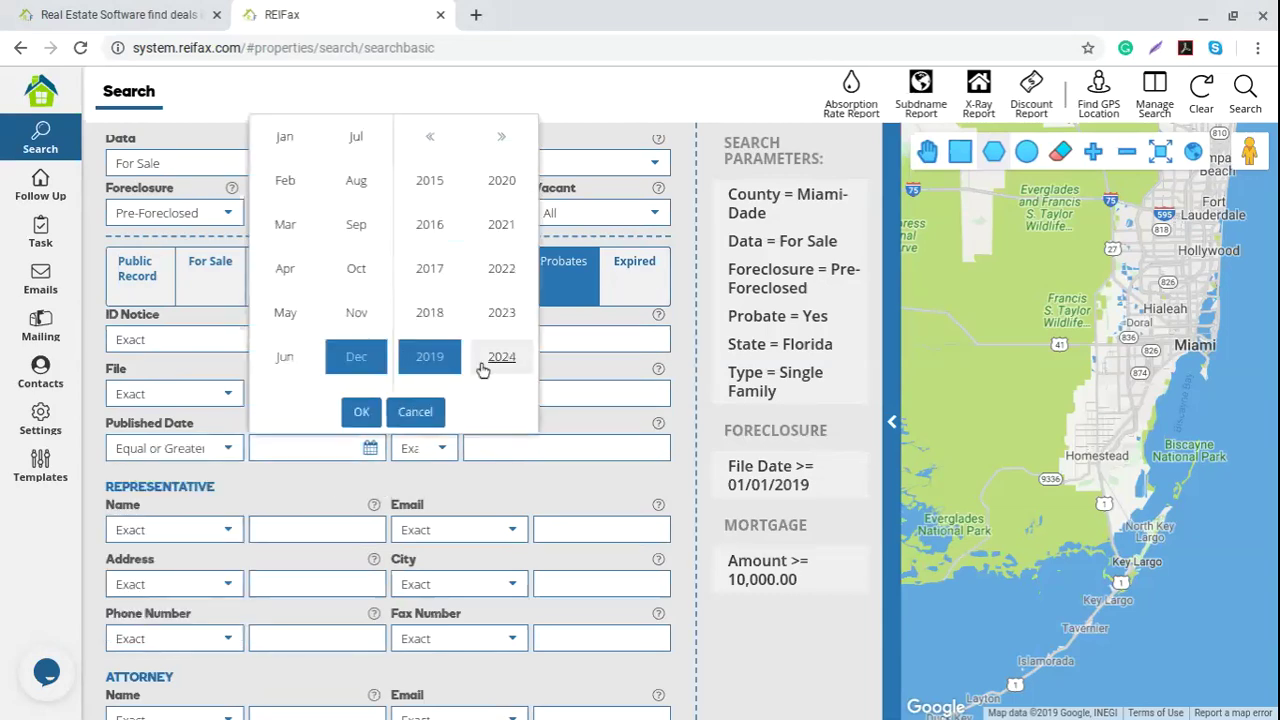
{"action": "left_click", "coordinate": [356, 137]}
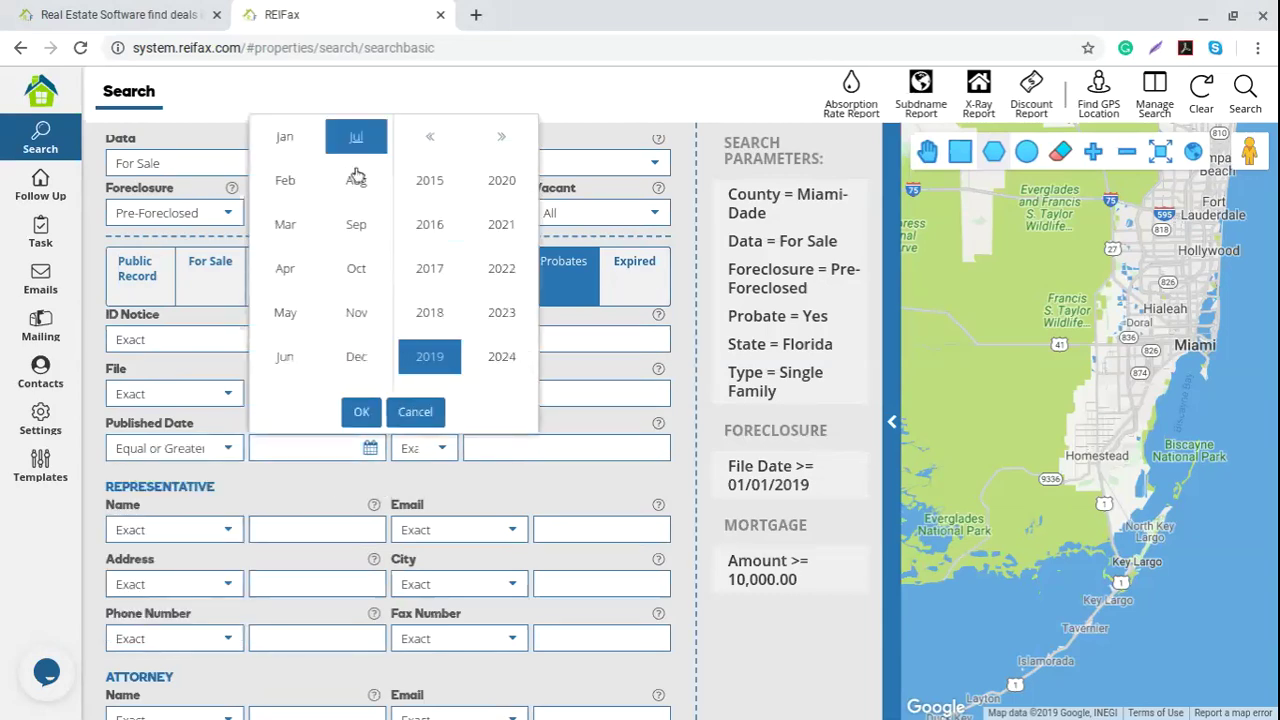
{"action": "left_click", "coordinate": [356, 415]}
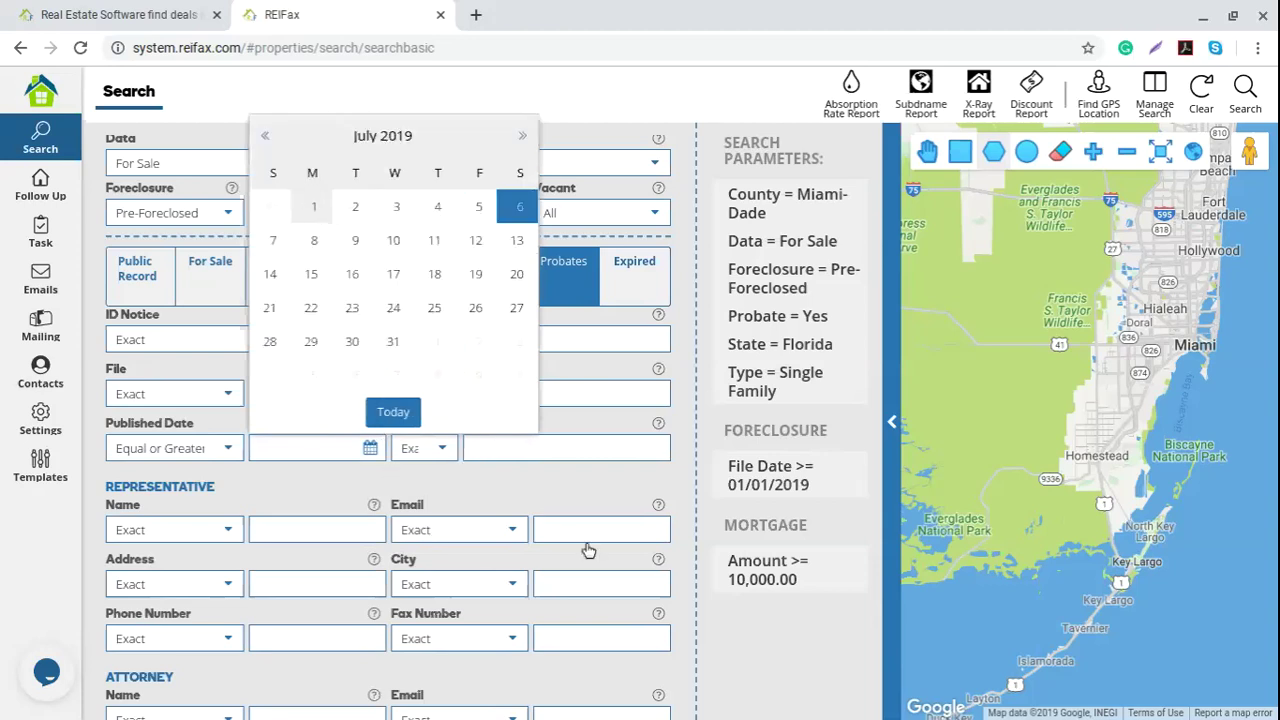
{"action": "left_click", "coordinate": [313, 206]}
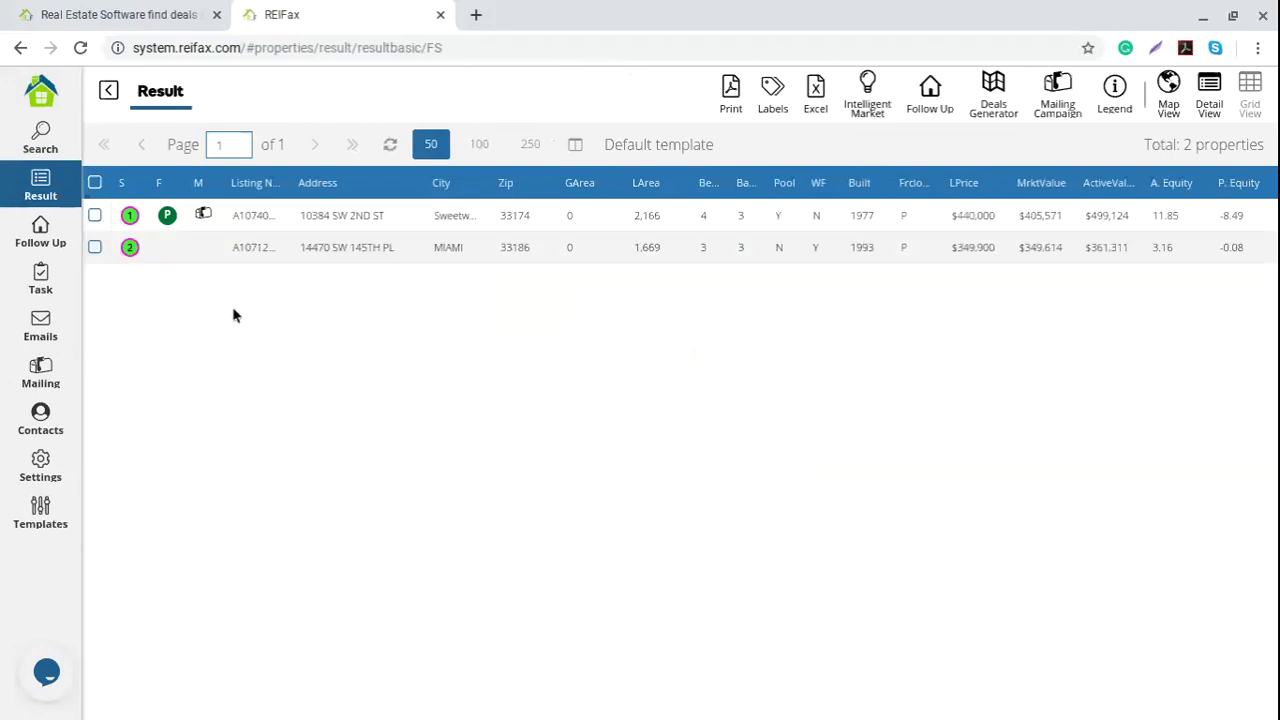
{"action": "left_click", "coordinate": [161, 224]}
{"action": "left_click", "coordinate": [374, 250]}
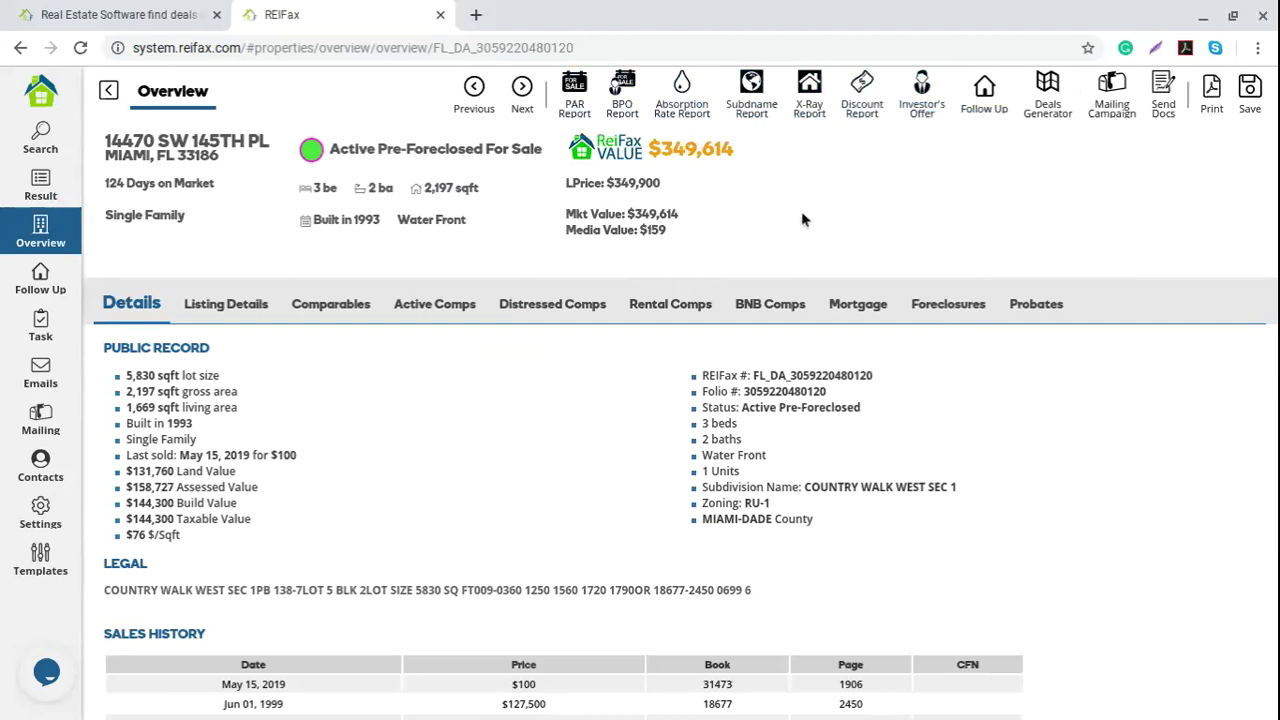
Step: Try the Absorption Rate Report, then view the property's Listing Details
{"action": "left_click", "coordinate": [684, 111]}
{"action": "left_click", "coordinate": [241, 311]}
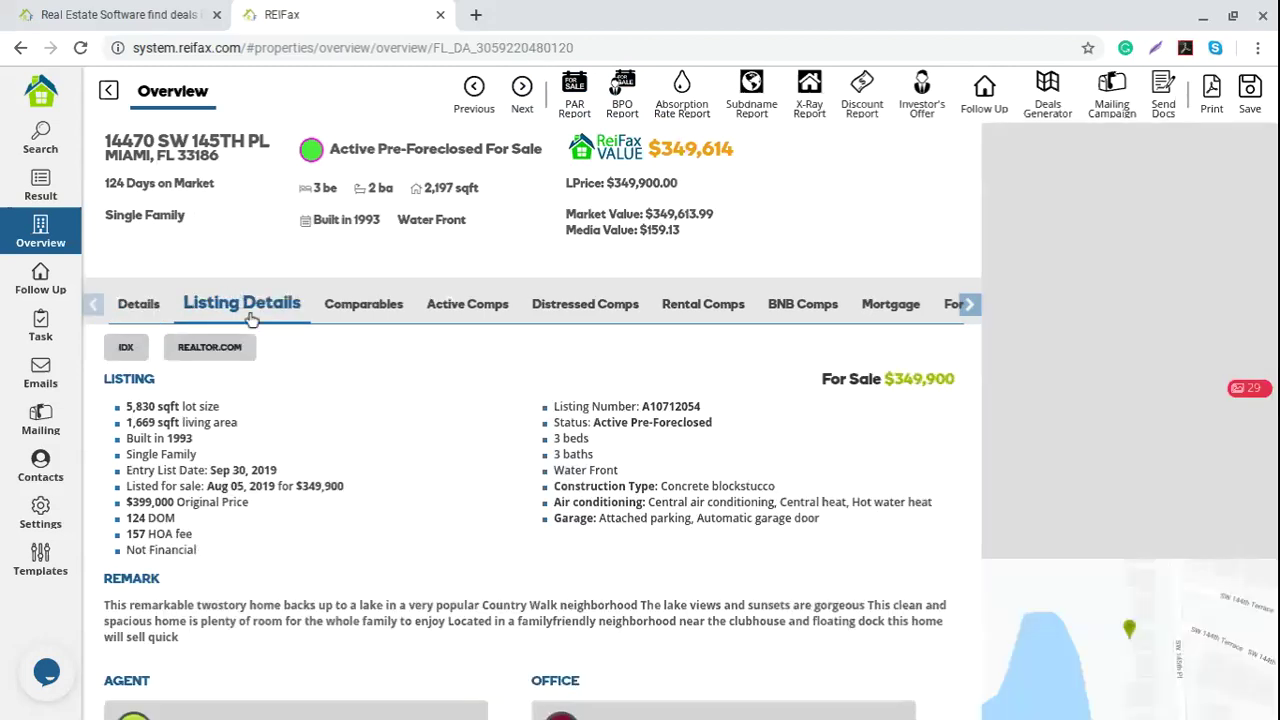
Step: View the 12 comparable sales and highlight the property's 2,197 sqft figure
{"action": "left_click", "coordinate": [365, 312]}
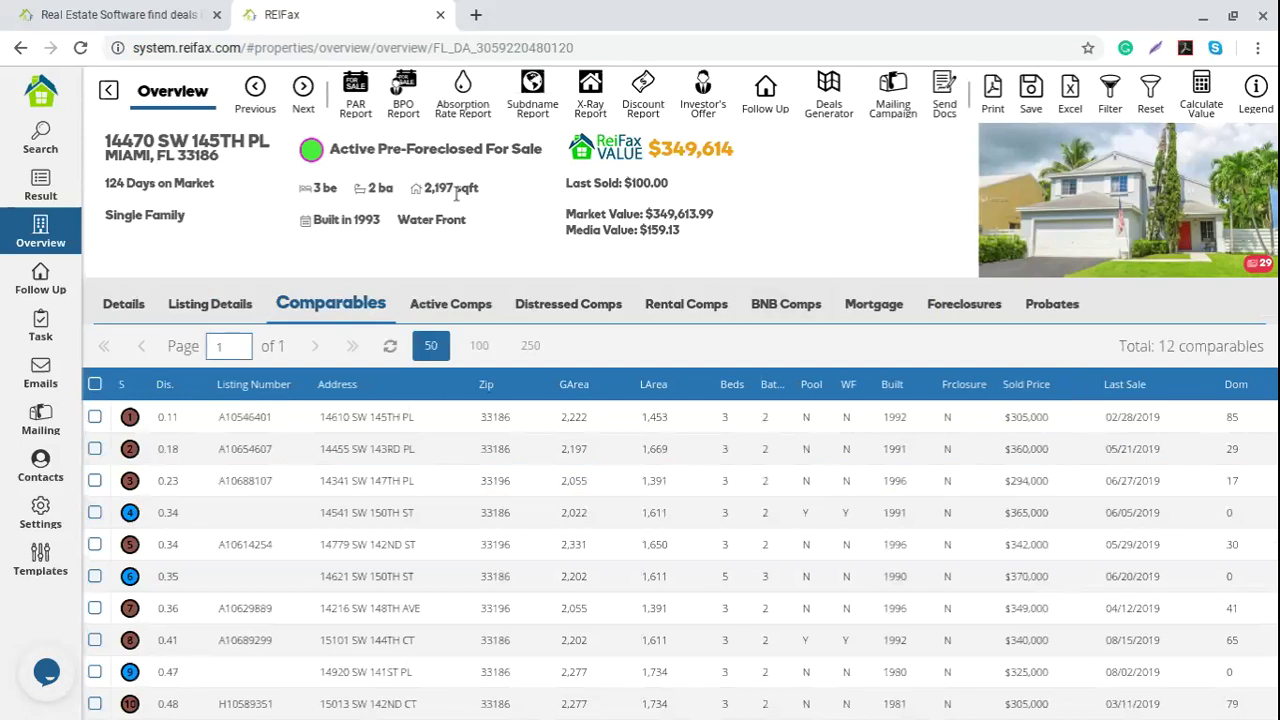
{"action": "left_click_drag", "start_coordinate": [425, 187], "coordinate": [478, 190]}
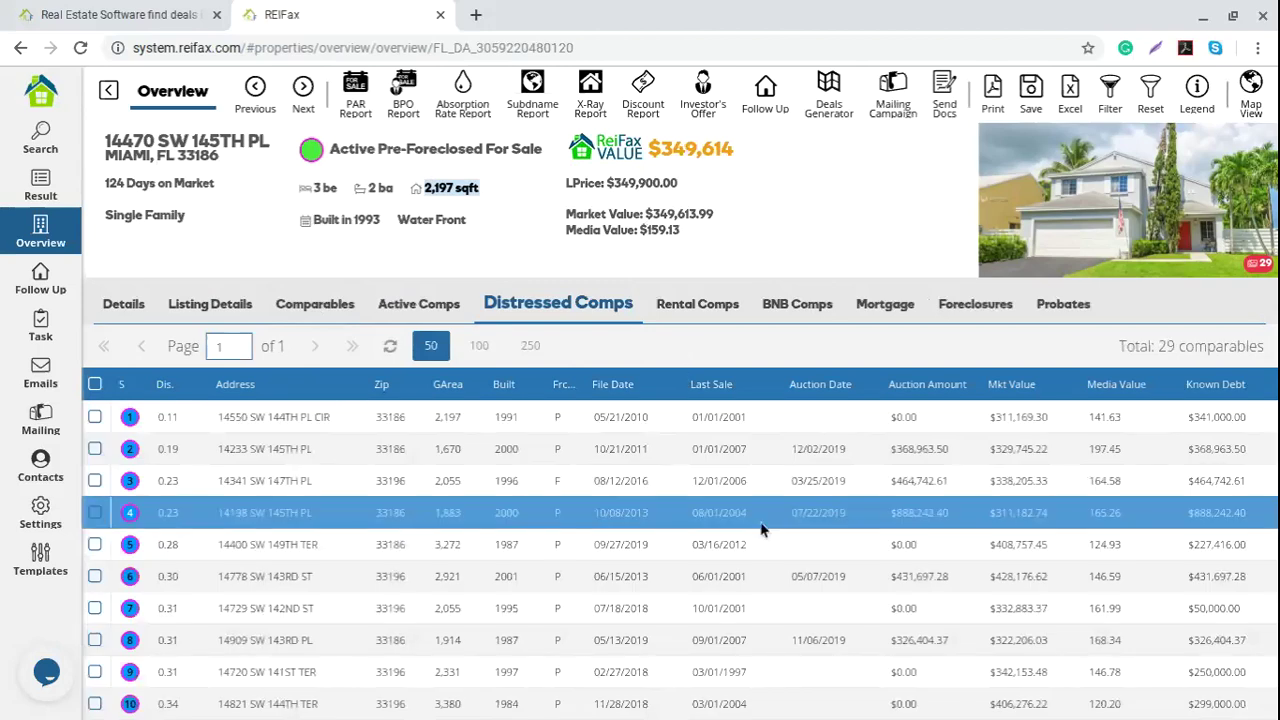
{"action": "scroll", "coordinate": [761, 525], "scroll_direction": "down", "scroll_amount": 1}
{"action": "scroll", "coordinate": [761, 531], "scroll_direction": "down", "scroll_amount": 3}
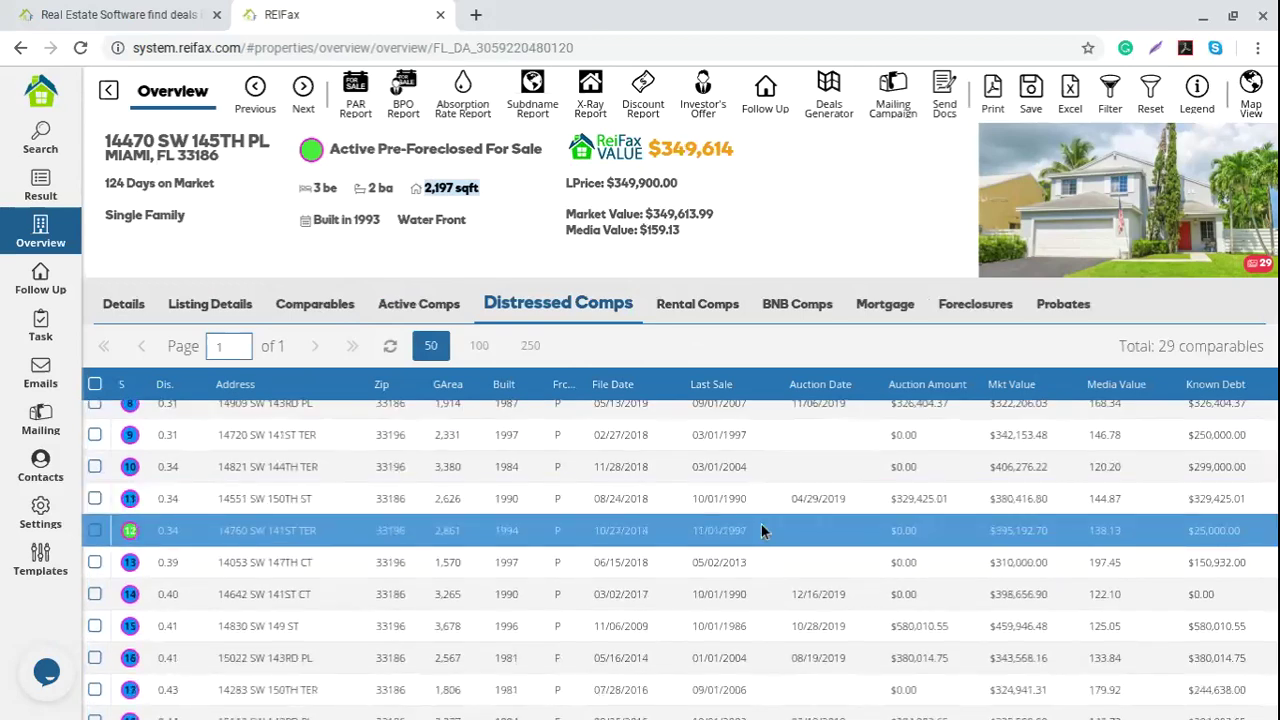
{"action": "scroll", "coordinate": [761, 530], "scroll_direction": "down", "scroll_amount": 2}
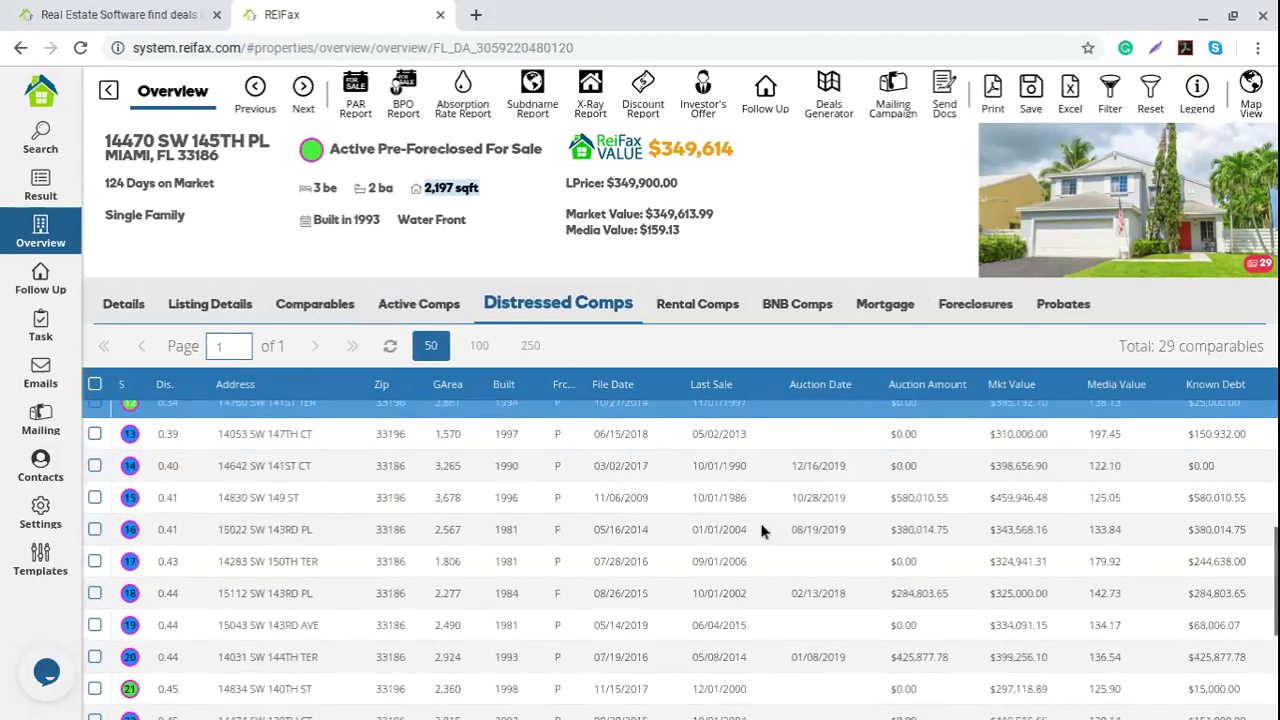
{"action": "scroll", "coordinate": [761, 531], "scroll_direction": "down", "scroll_amount": 2}
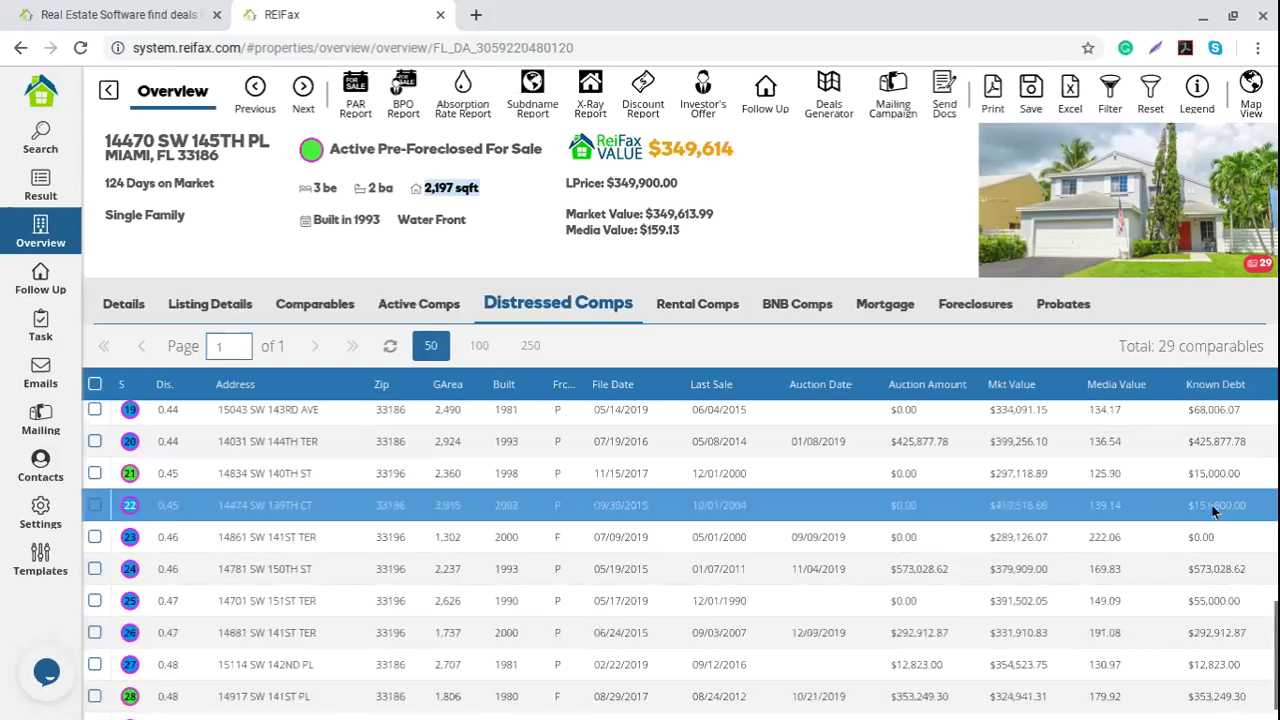
{"action": "scroll", "coordinate": [1213, 511], "scroll_direction": "up", "scroll_amount": 1}
Step: Browse the Rental Comps table, then view the BNB Comps
{"action": "left_click", "coordinate": [697, 304]}
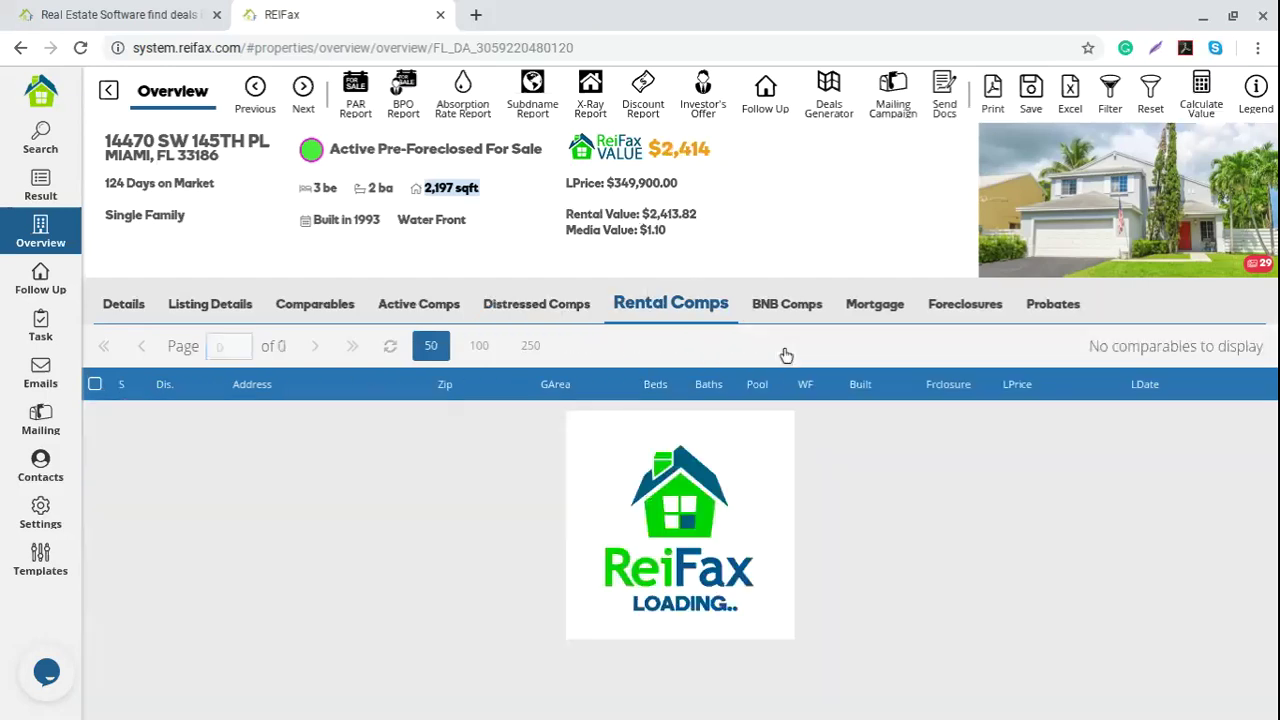
{"action": "scroll", "coordinate": [778, 522], "scroll_direction": "down", "scroll_amount": 2}
{"action": "scroll", "coordinate": [777, 516], "scroll_direction": "up", "scroll_amount": 2}
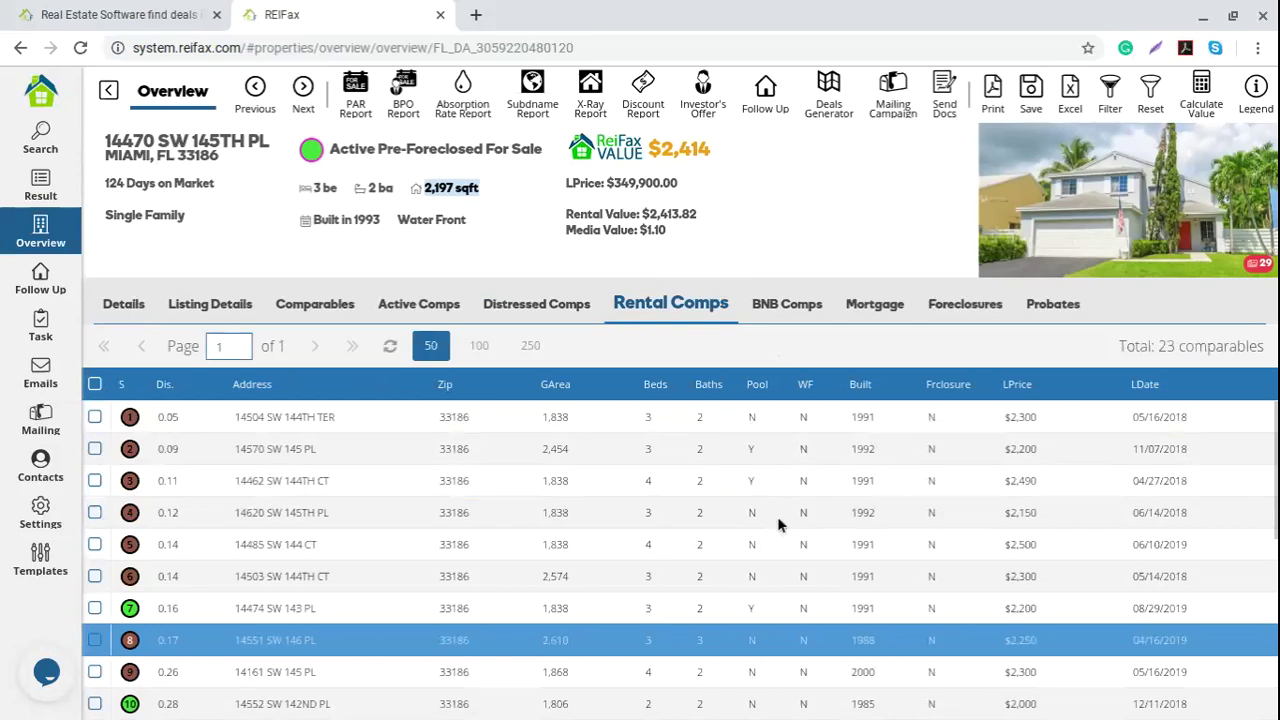
{"action": "left_click", "coordinate": [785, 311]}
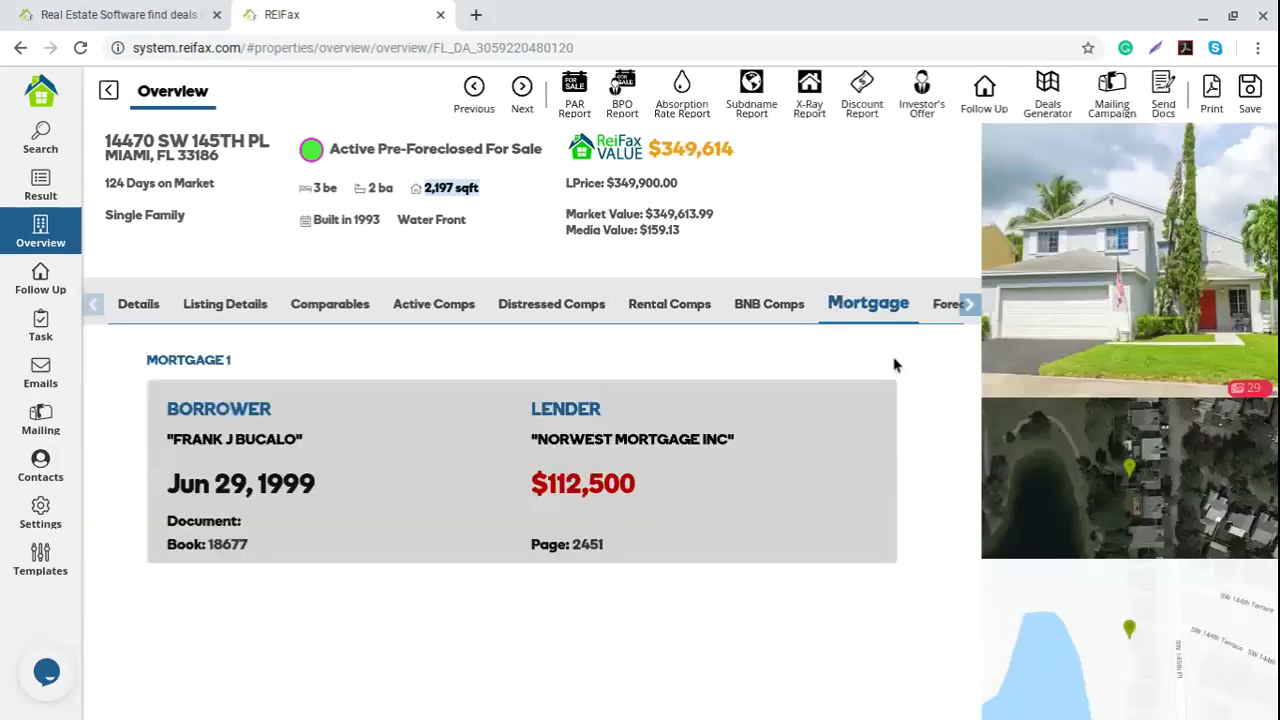
Step: Check the Foreclosures section, then view the Probates record published Aug 09, 2019
{"action": "left_click", "coordinate": [943, 306]}
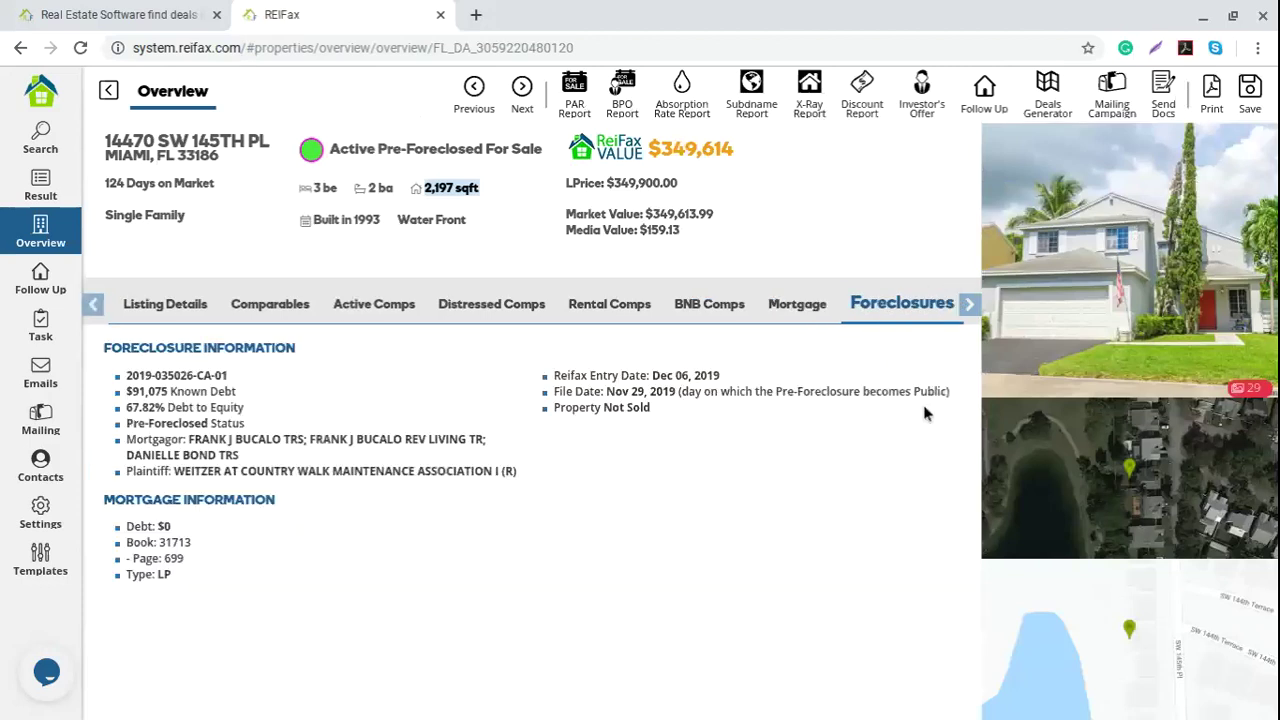
{"action": "left_click", "coordinate": [970, 312]}
{"action": "left_click", "coordinate": [975, 313]}
{"action": "left_click", "coordinate": [975, 313]}
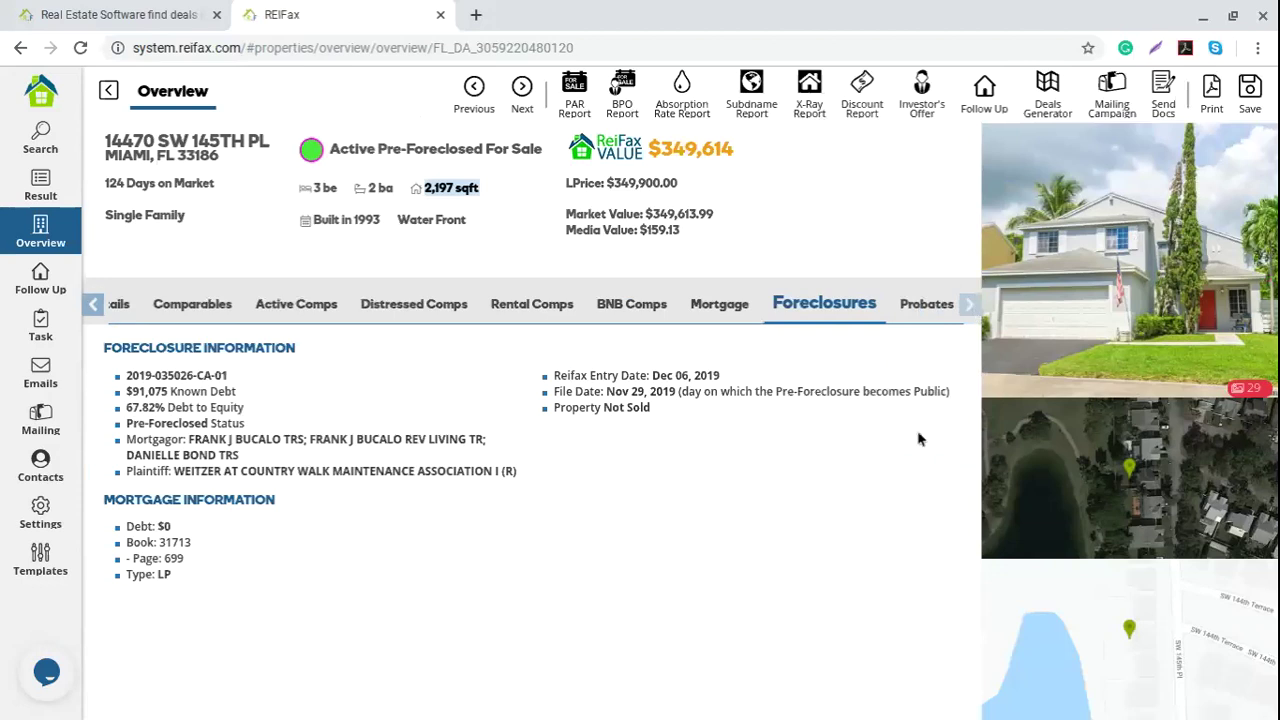
{"action": "left_click", "coordinate": [927, 306]}
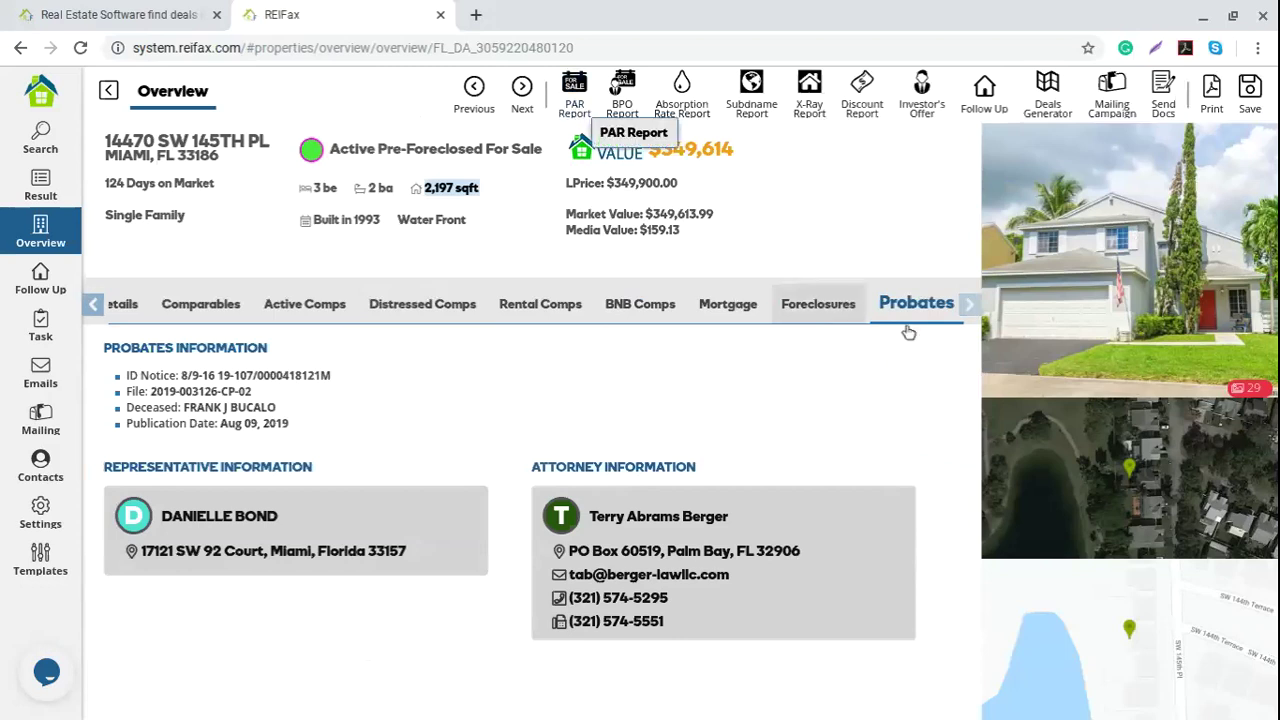
{"action": "left_click", "coordinate": [93, 306]}
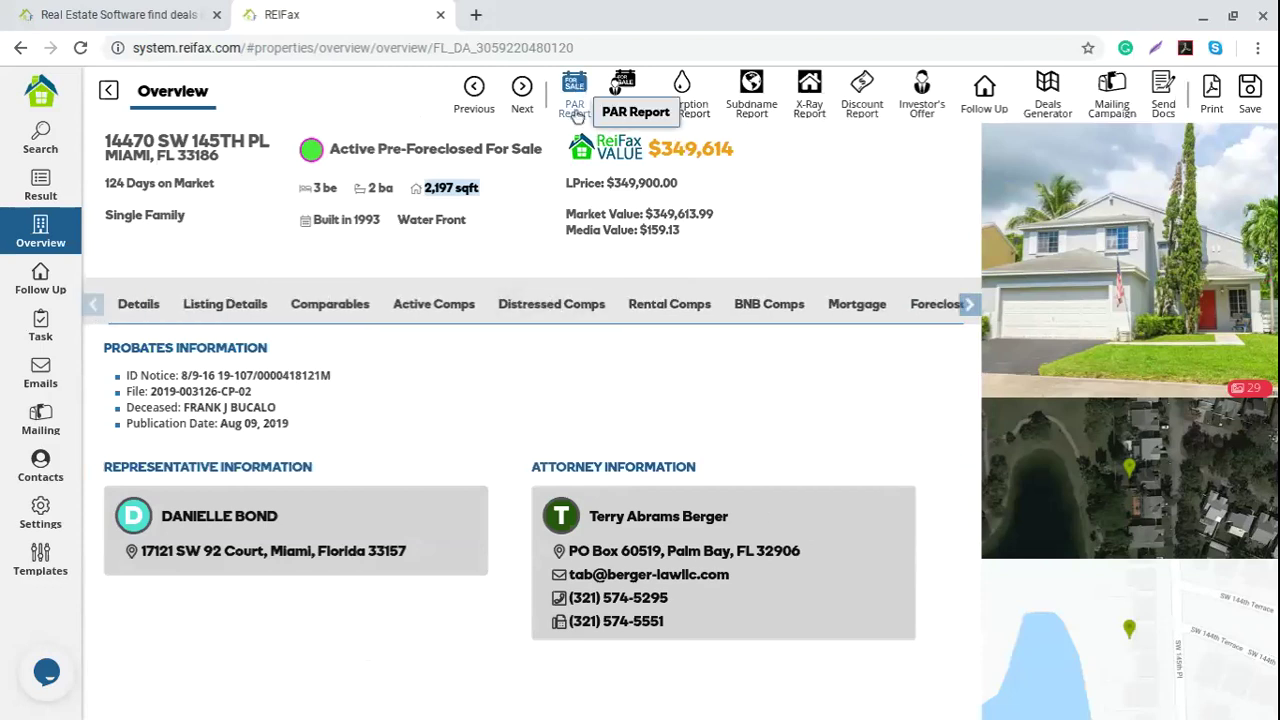
Step: Open the PAR Report options and exclude only the Xray Report, keeping BNB Comps and Mortgage included
{"action": "left_click", "coordinate": [576, 90]}
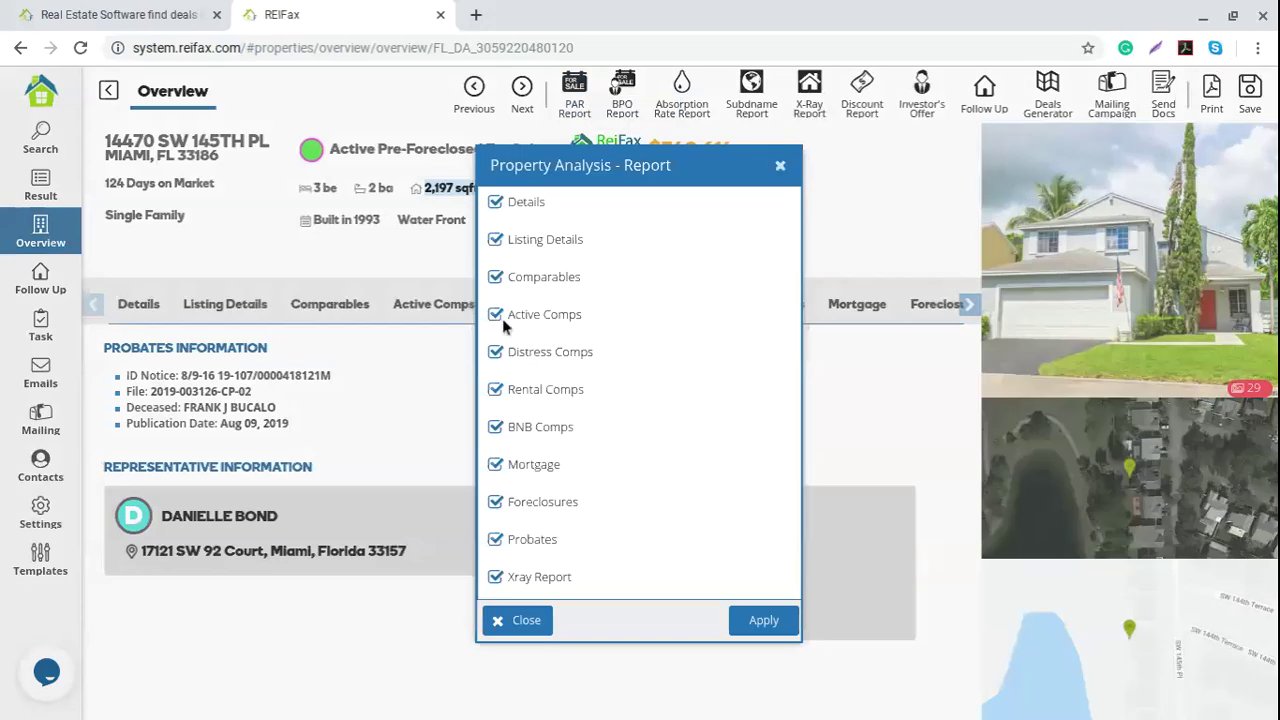
{"action": "left_click", "coordinate": [495, 577]}
{"action": "left_click", "coordinate": [515, 432]}
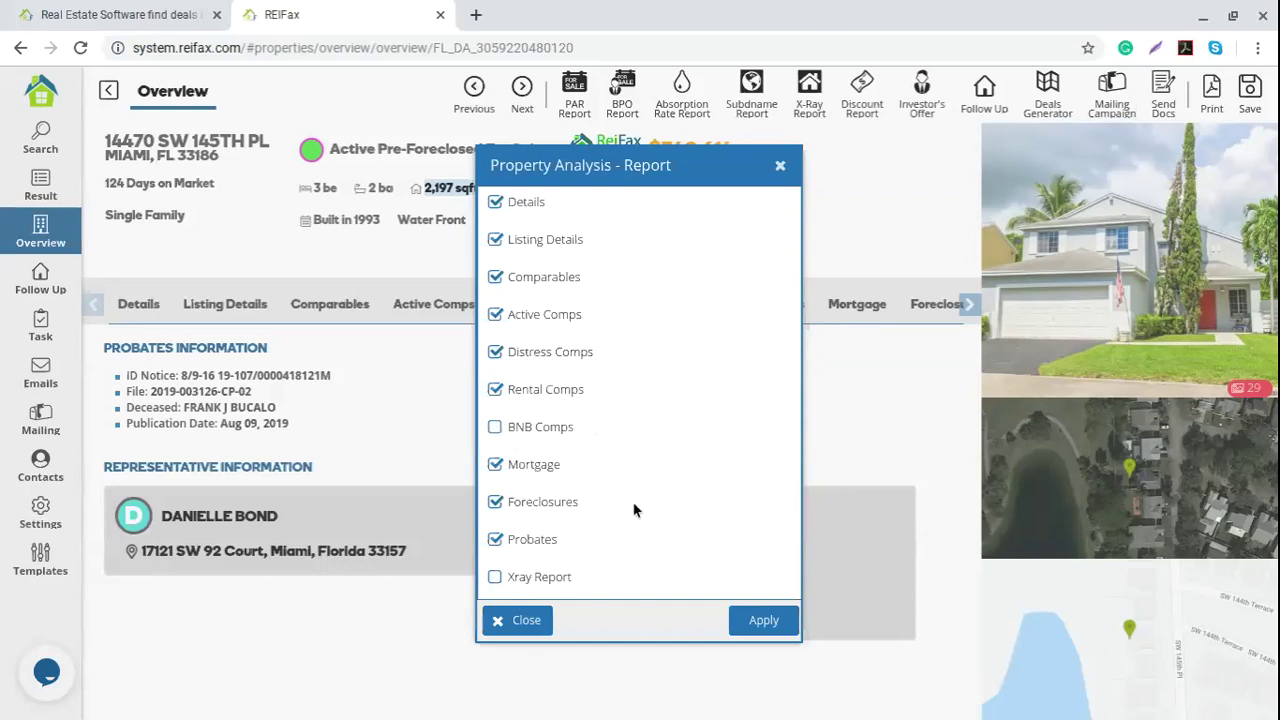
{"action": "left_click", "coordinate": [495, 466]}
{"action": "left_click", "coordinate": [516, 436]}
{"action": "left_click", "coordinate": [495, 466]}
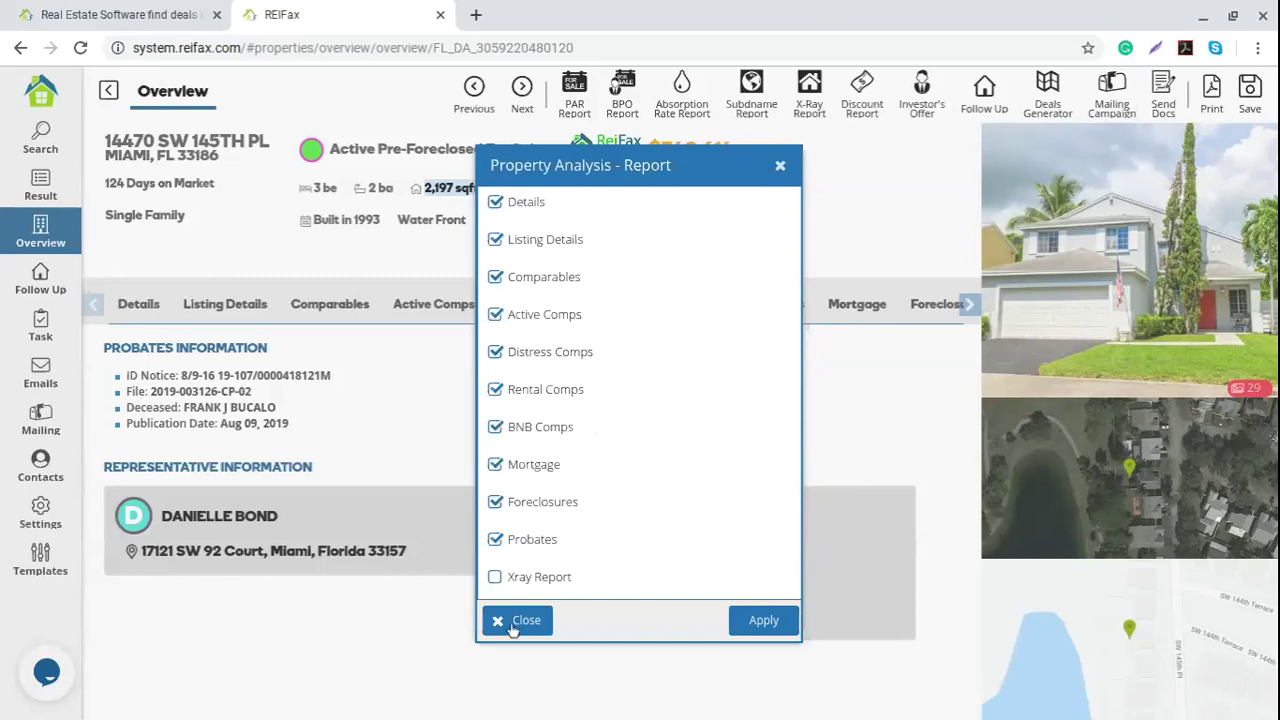